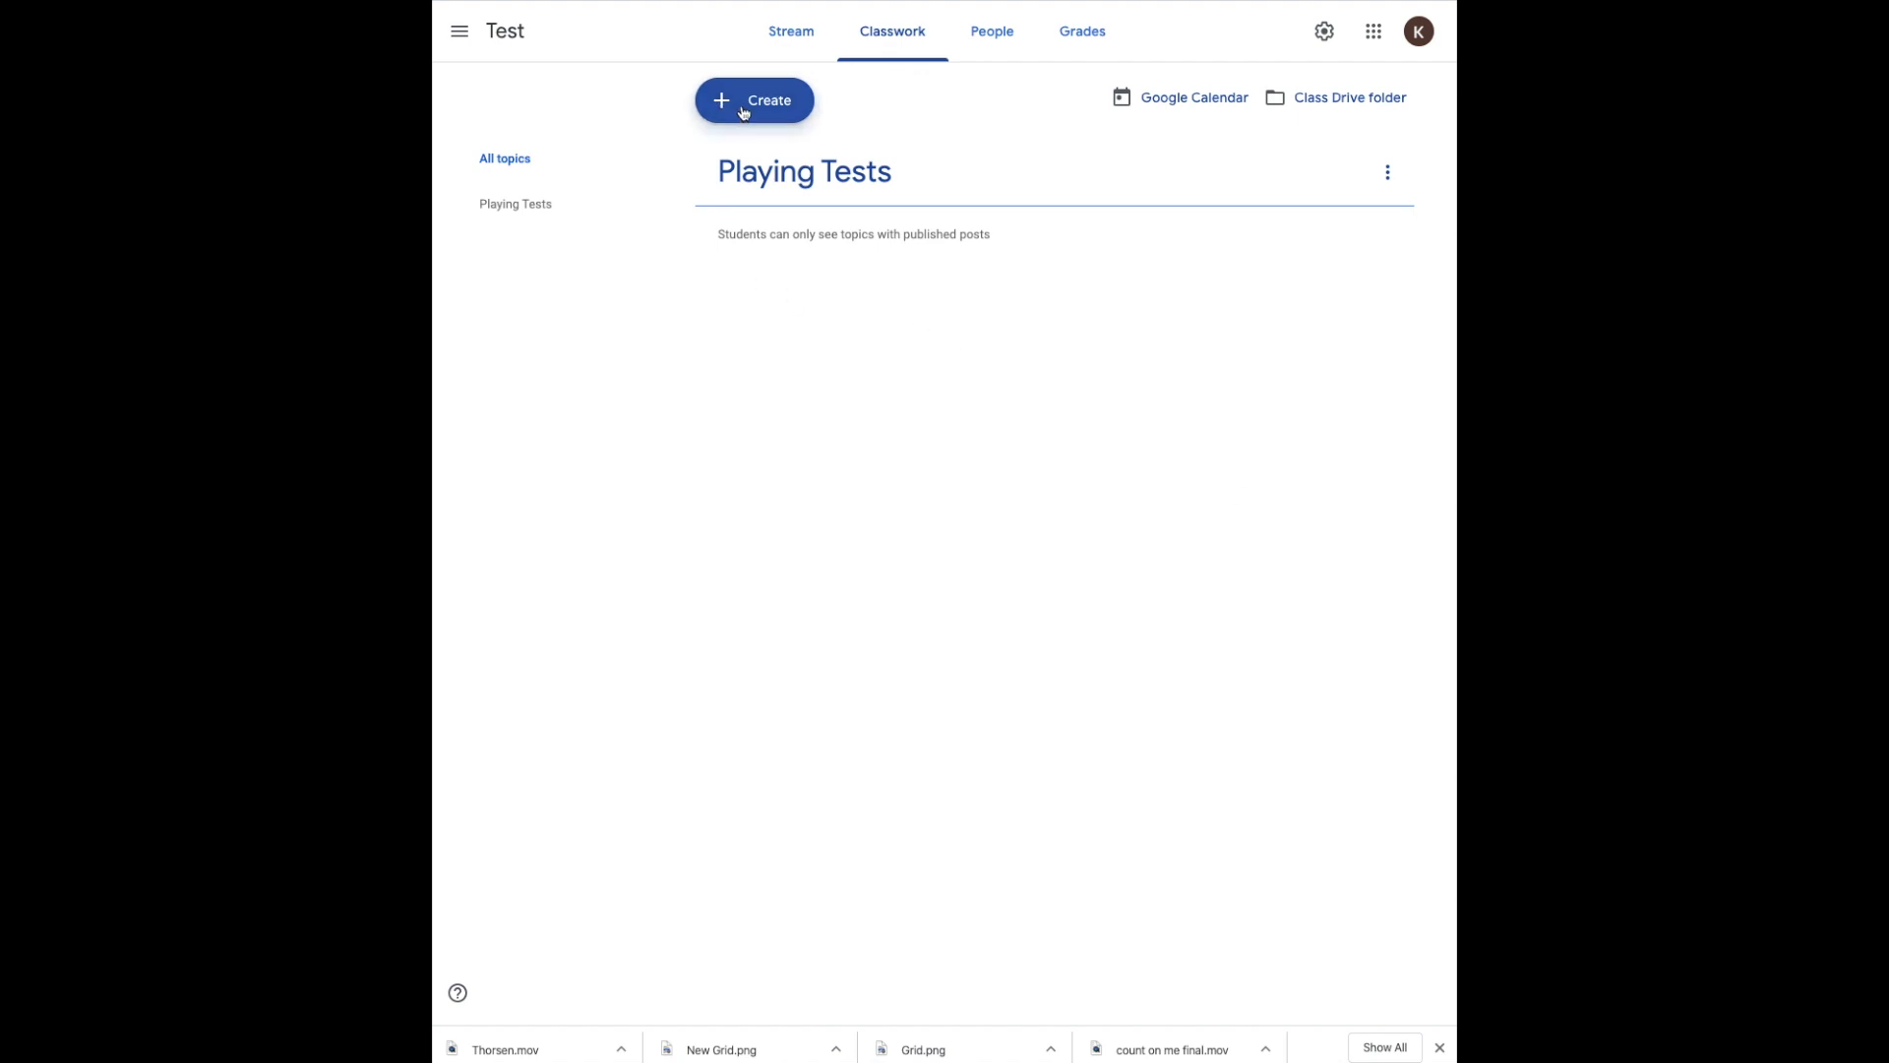
- Create an assignment titled "Playing Test 1" with the instructions "Directions"
left_click(723, 103)
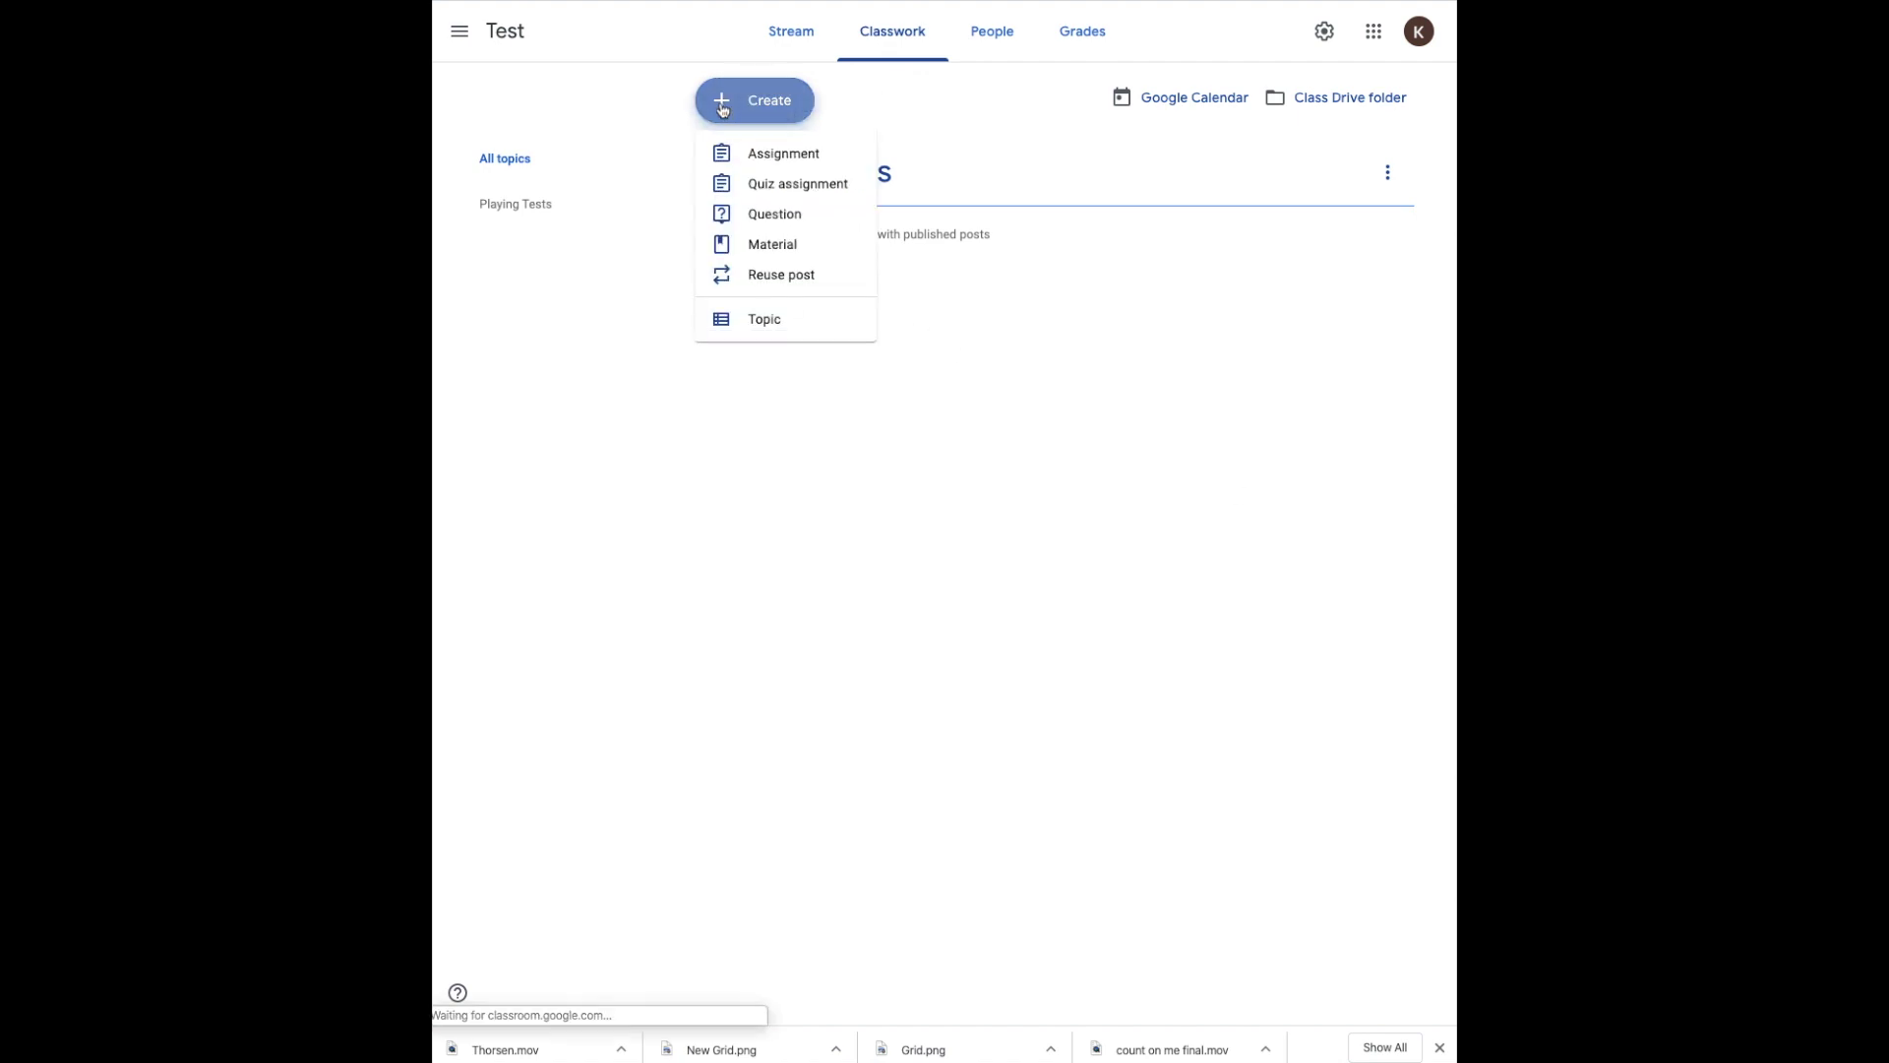
left_click(769, 153)
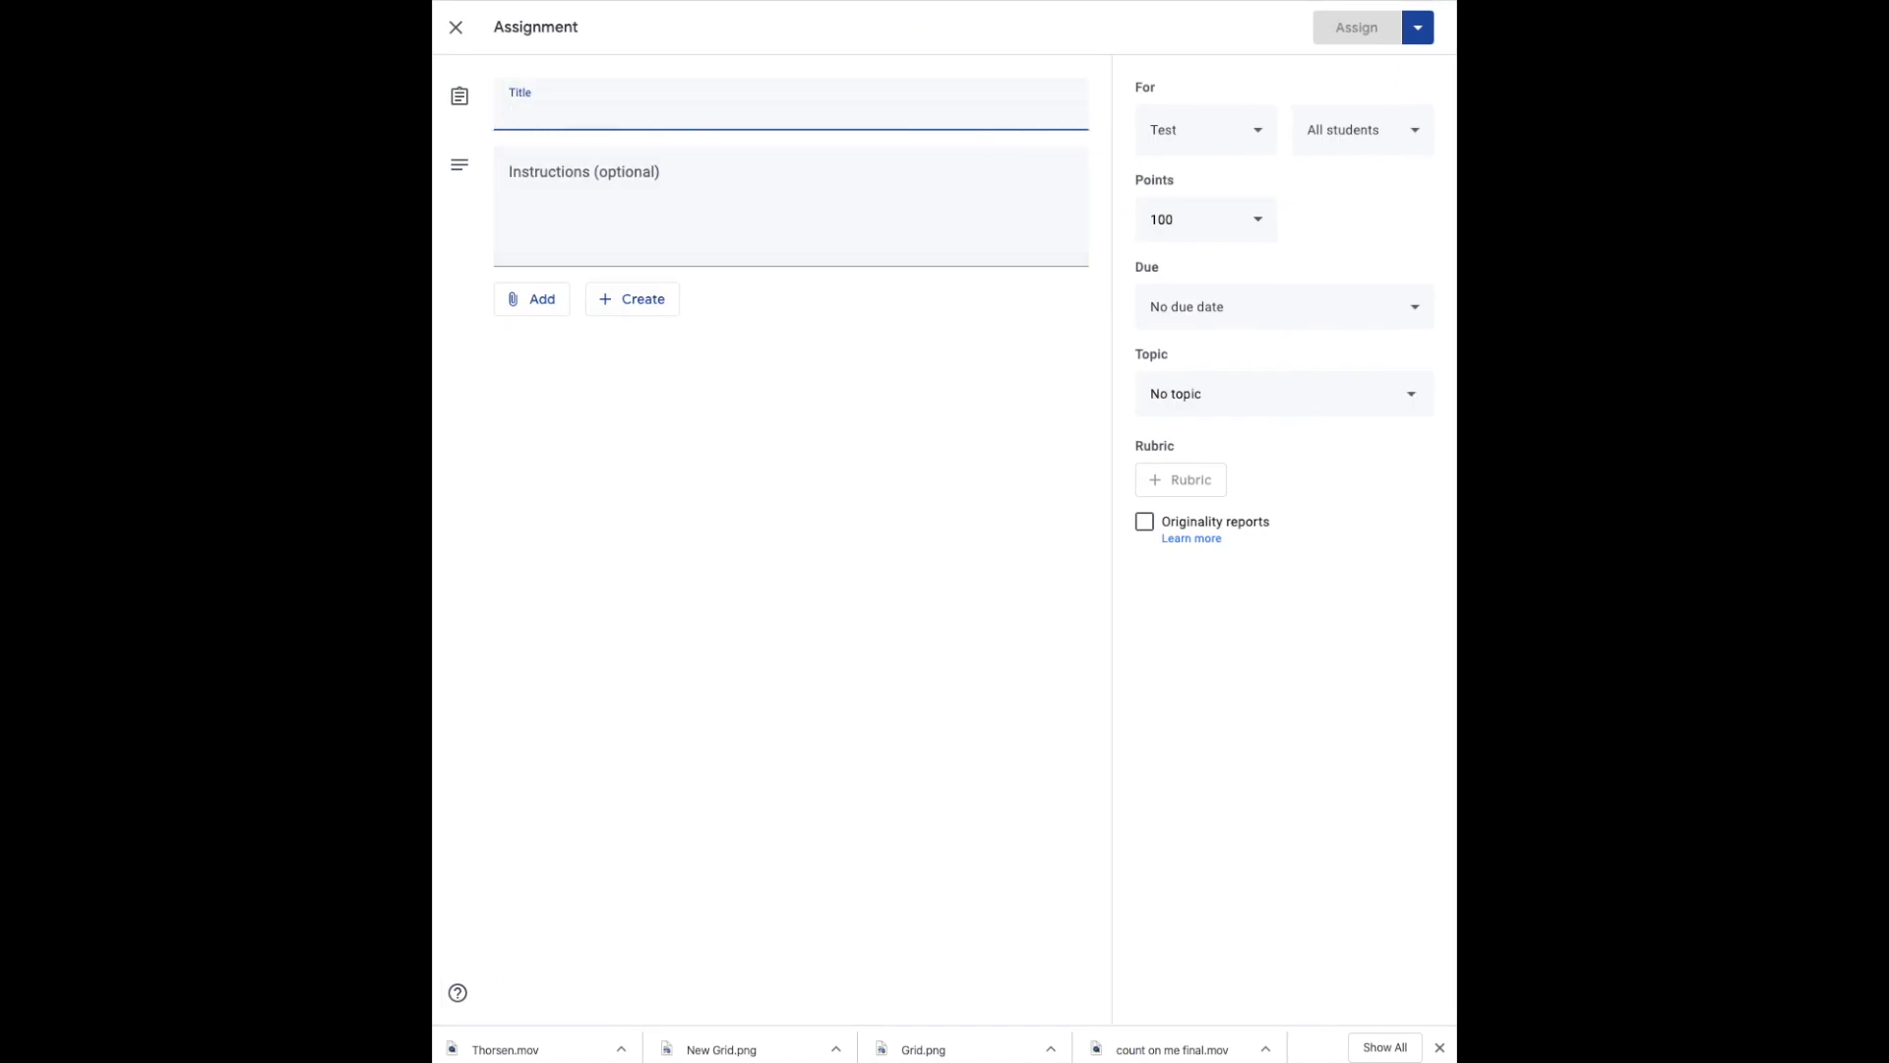
type("Playing Test 1")
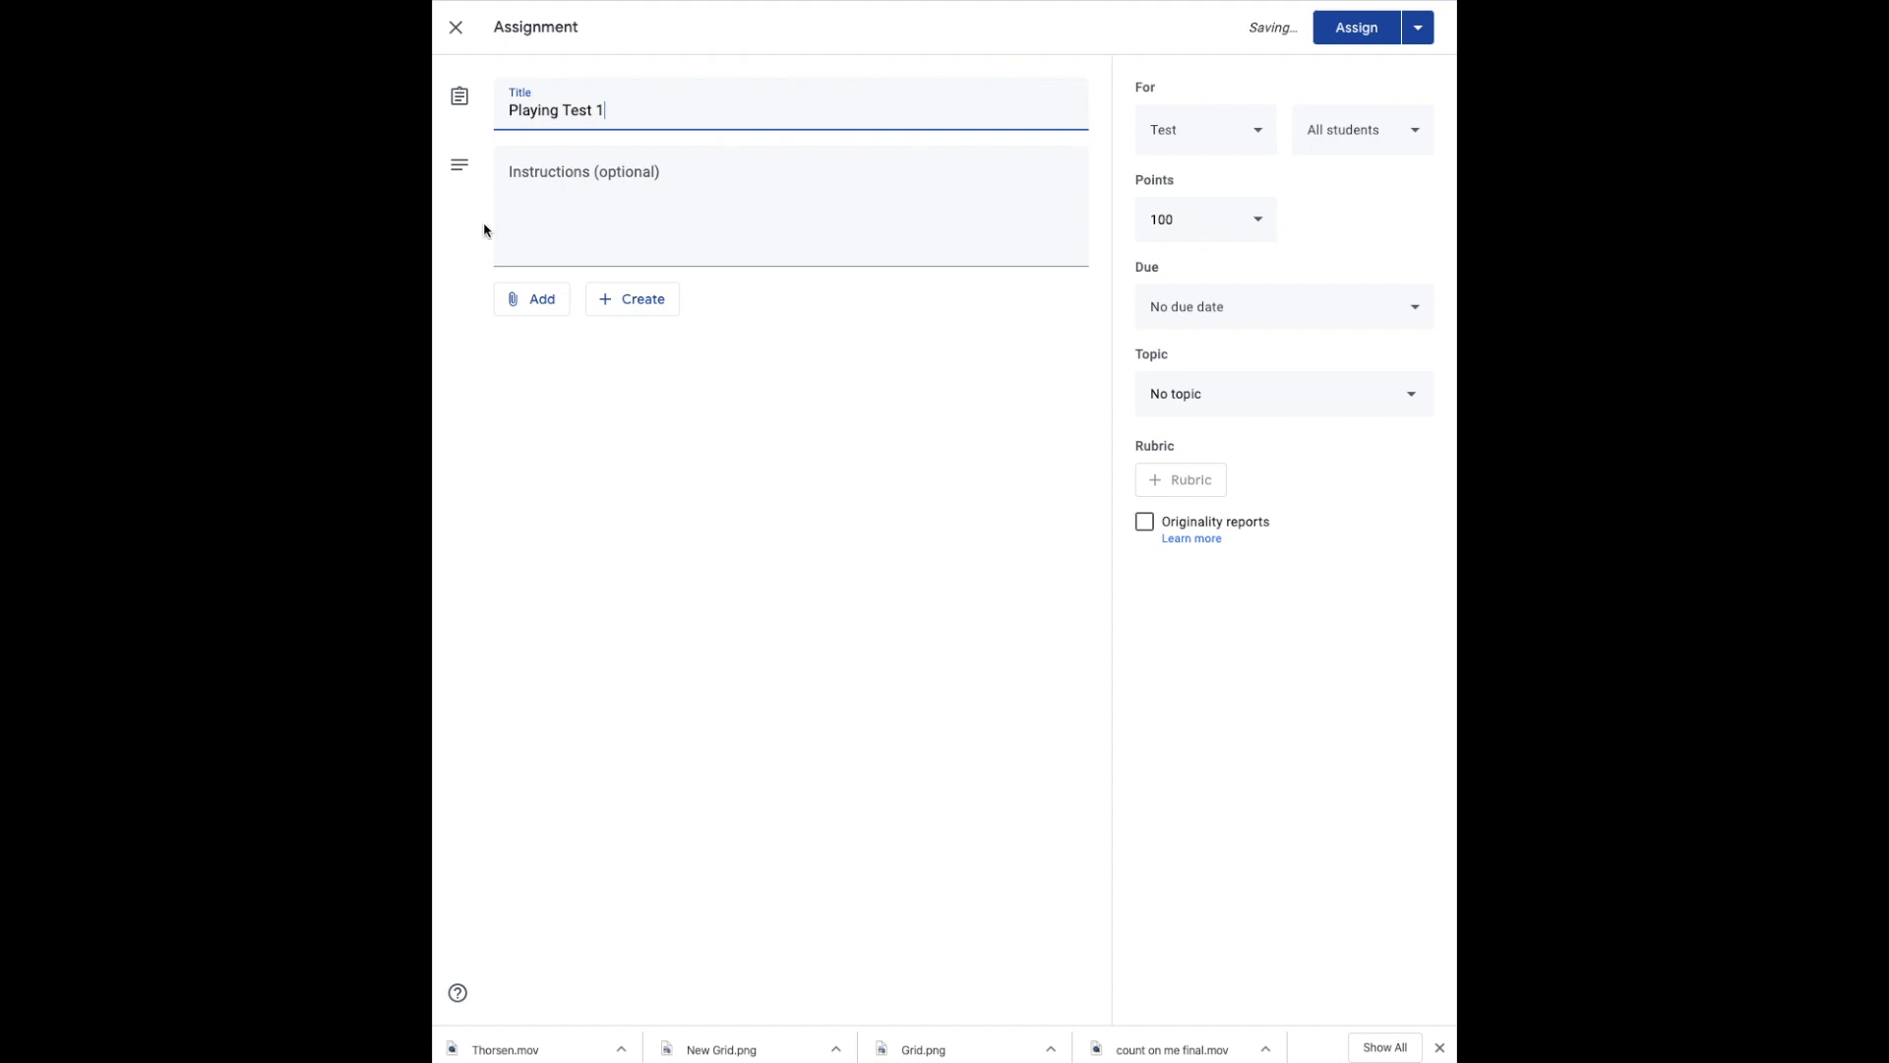
left_click(591, 203)
type("Directions")
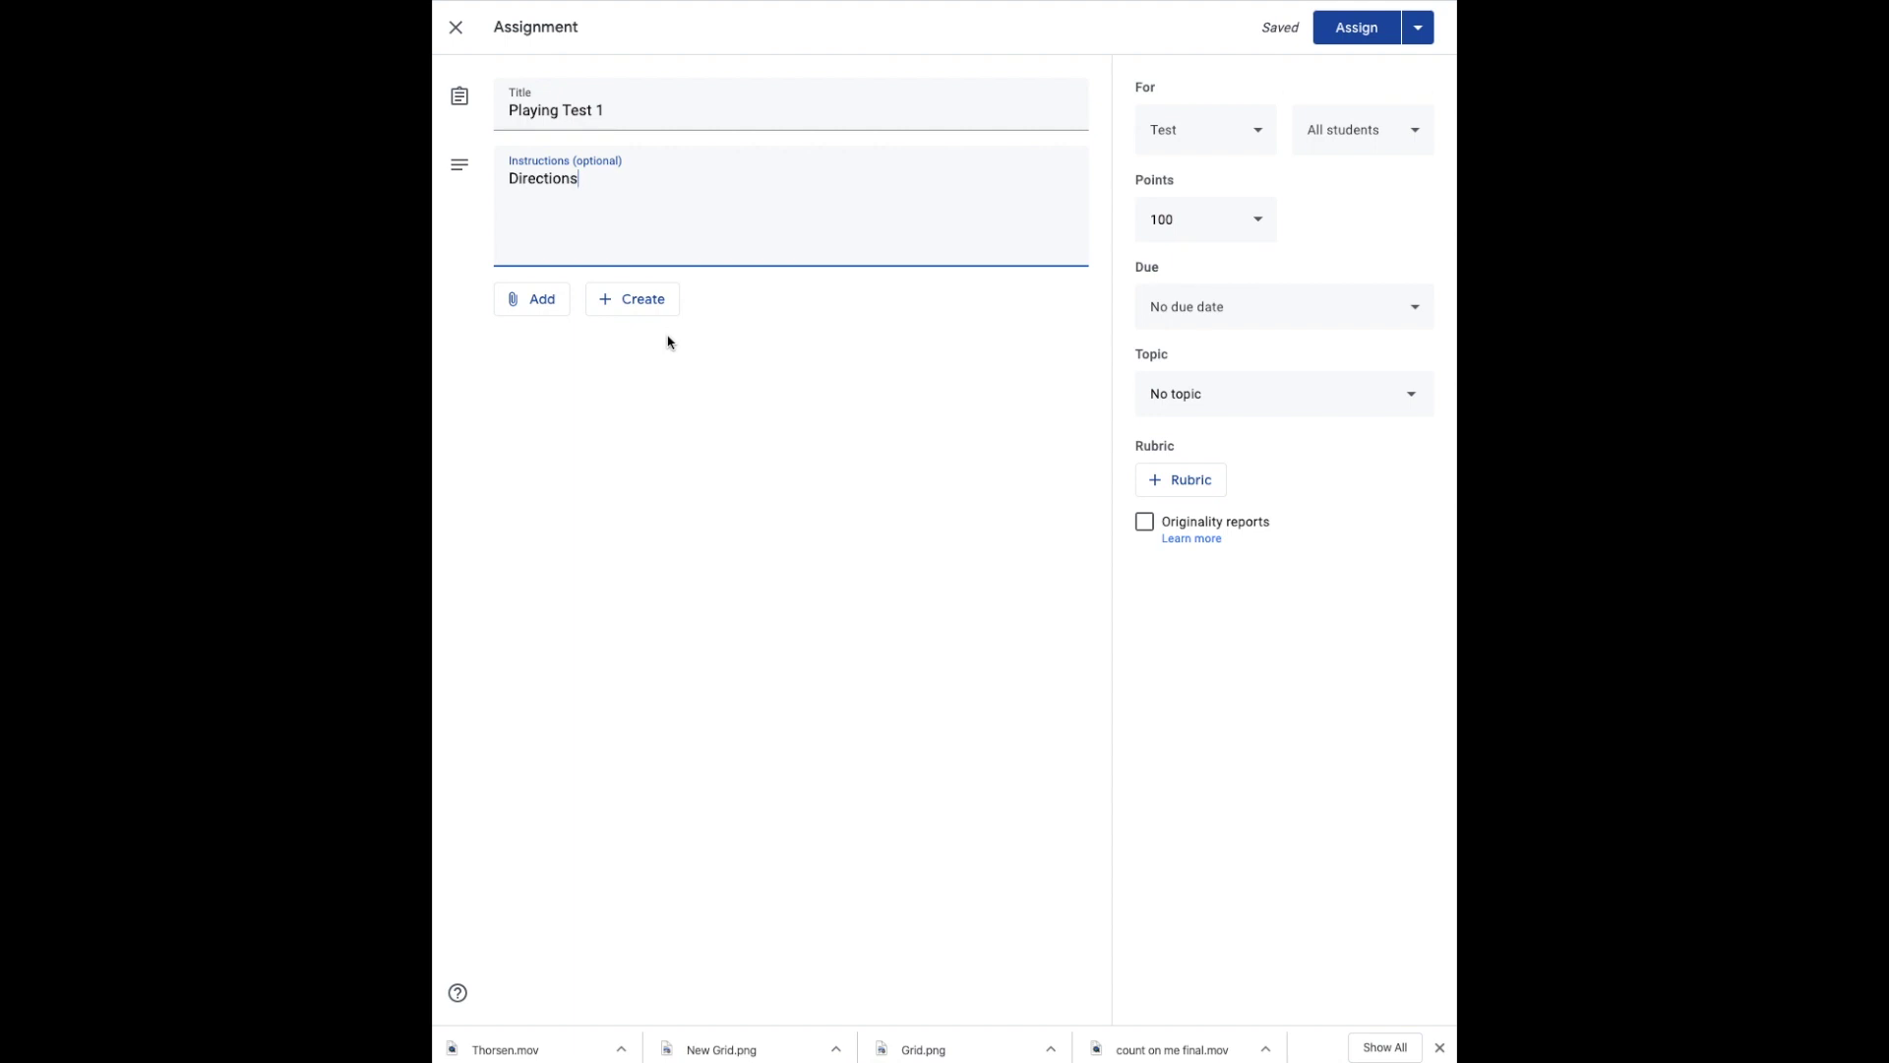
- Create a new Google Forms attachment for the assignment and title the form "Playing Test 1"
left_click(542, 301)
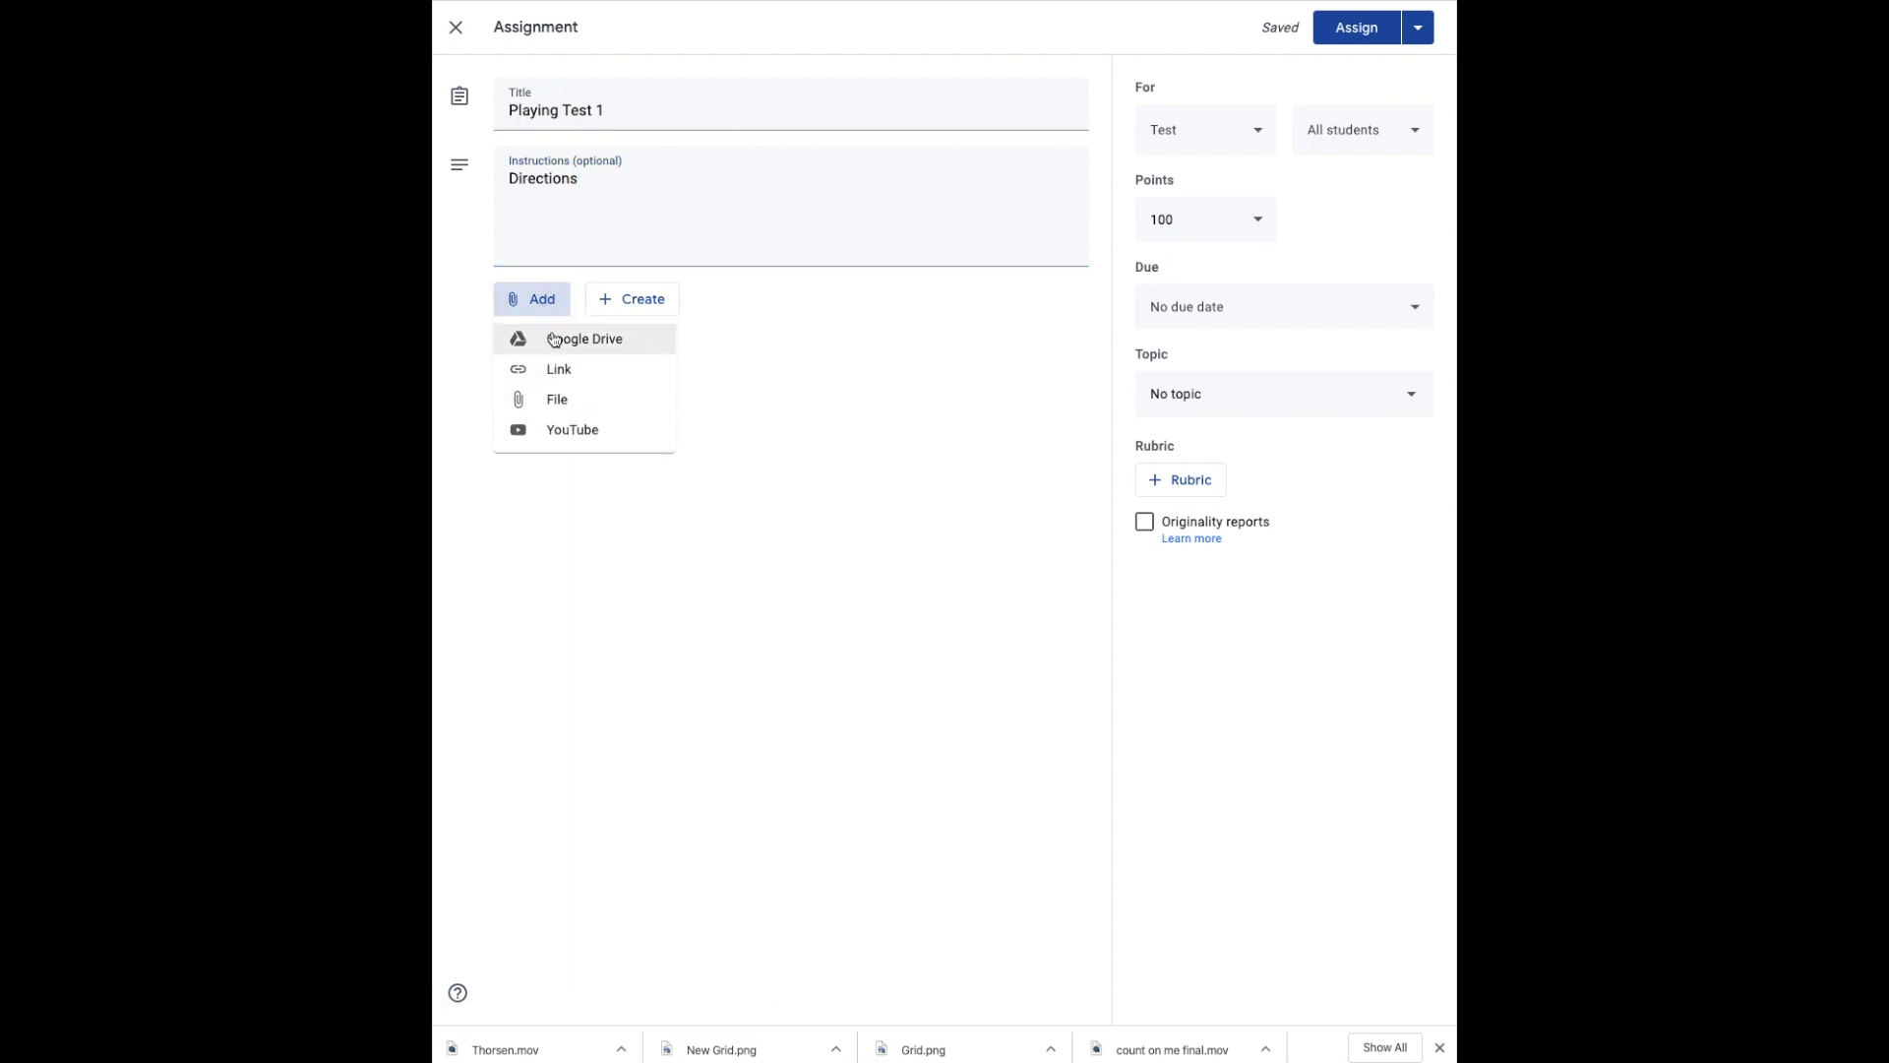
left_click(757, 320)
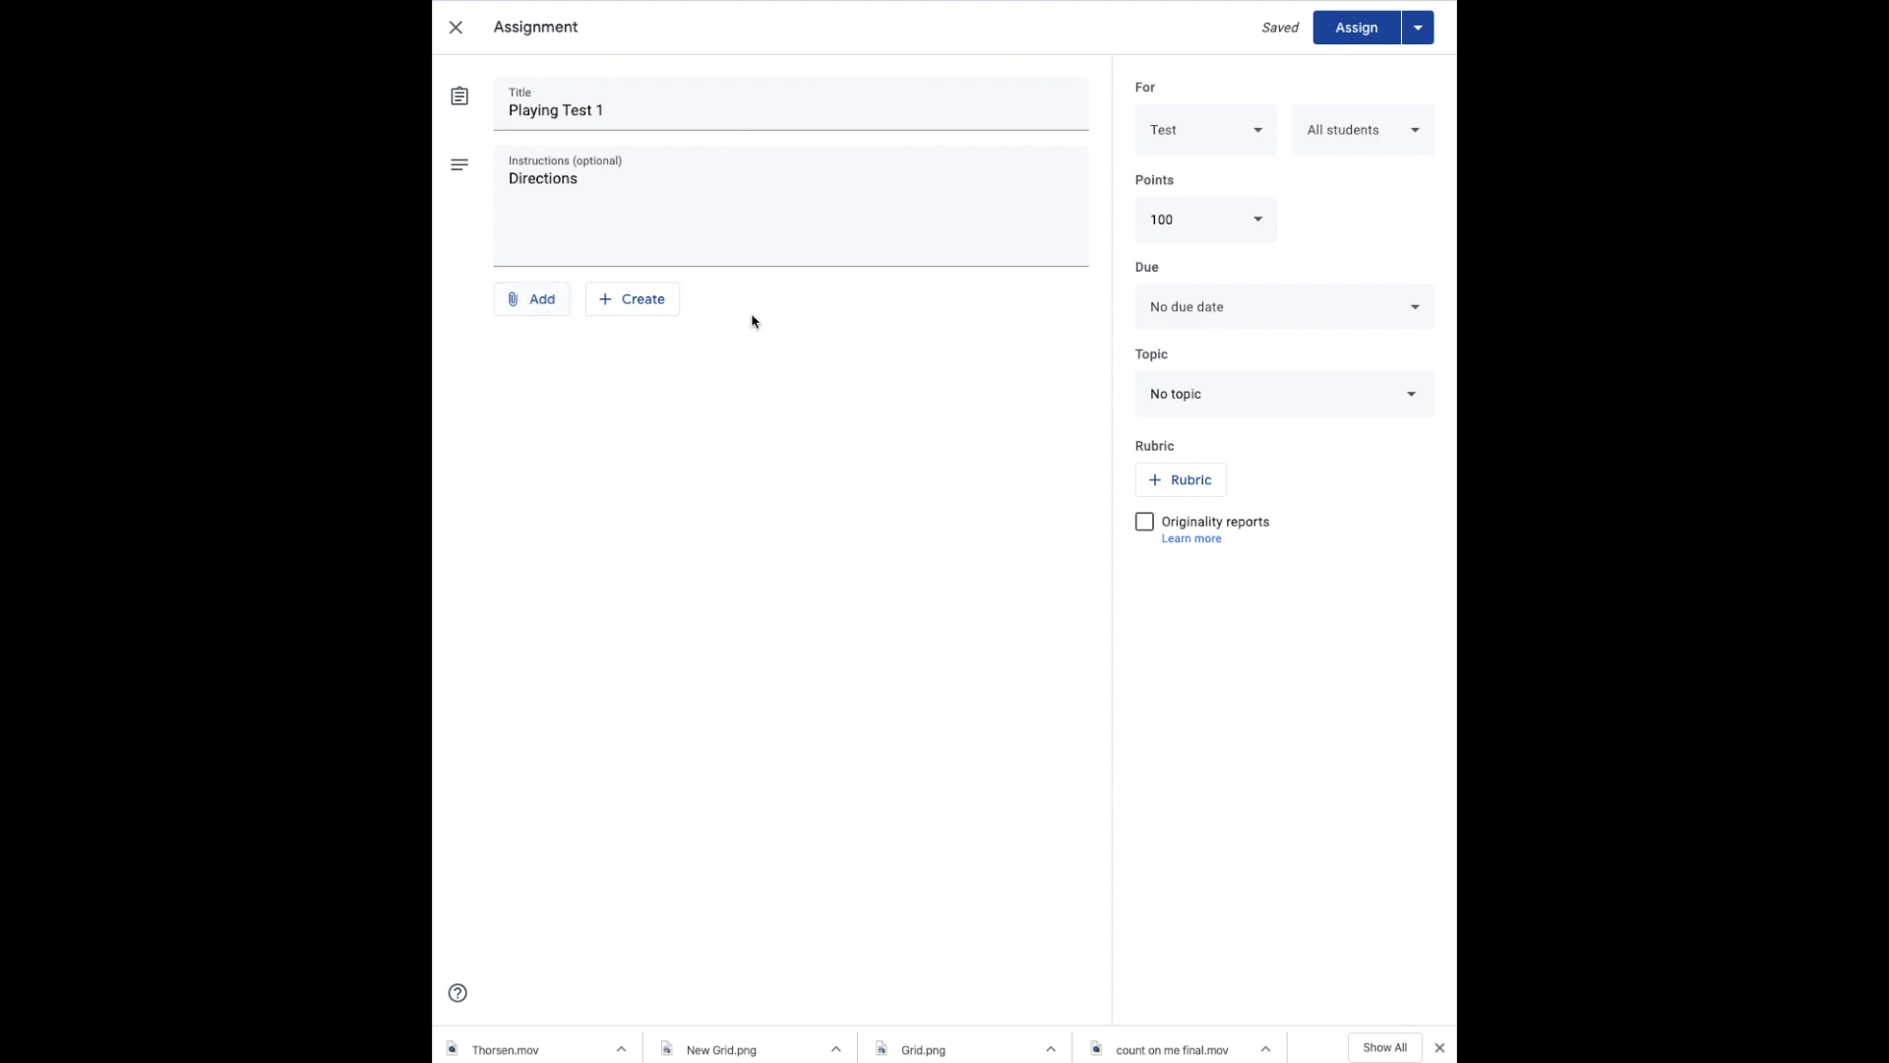
left_click(631, 302)
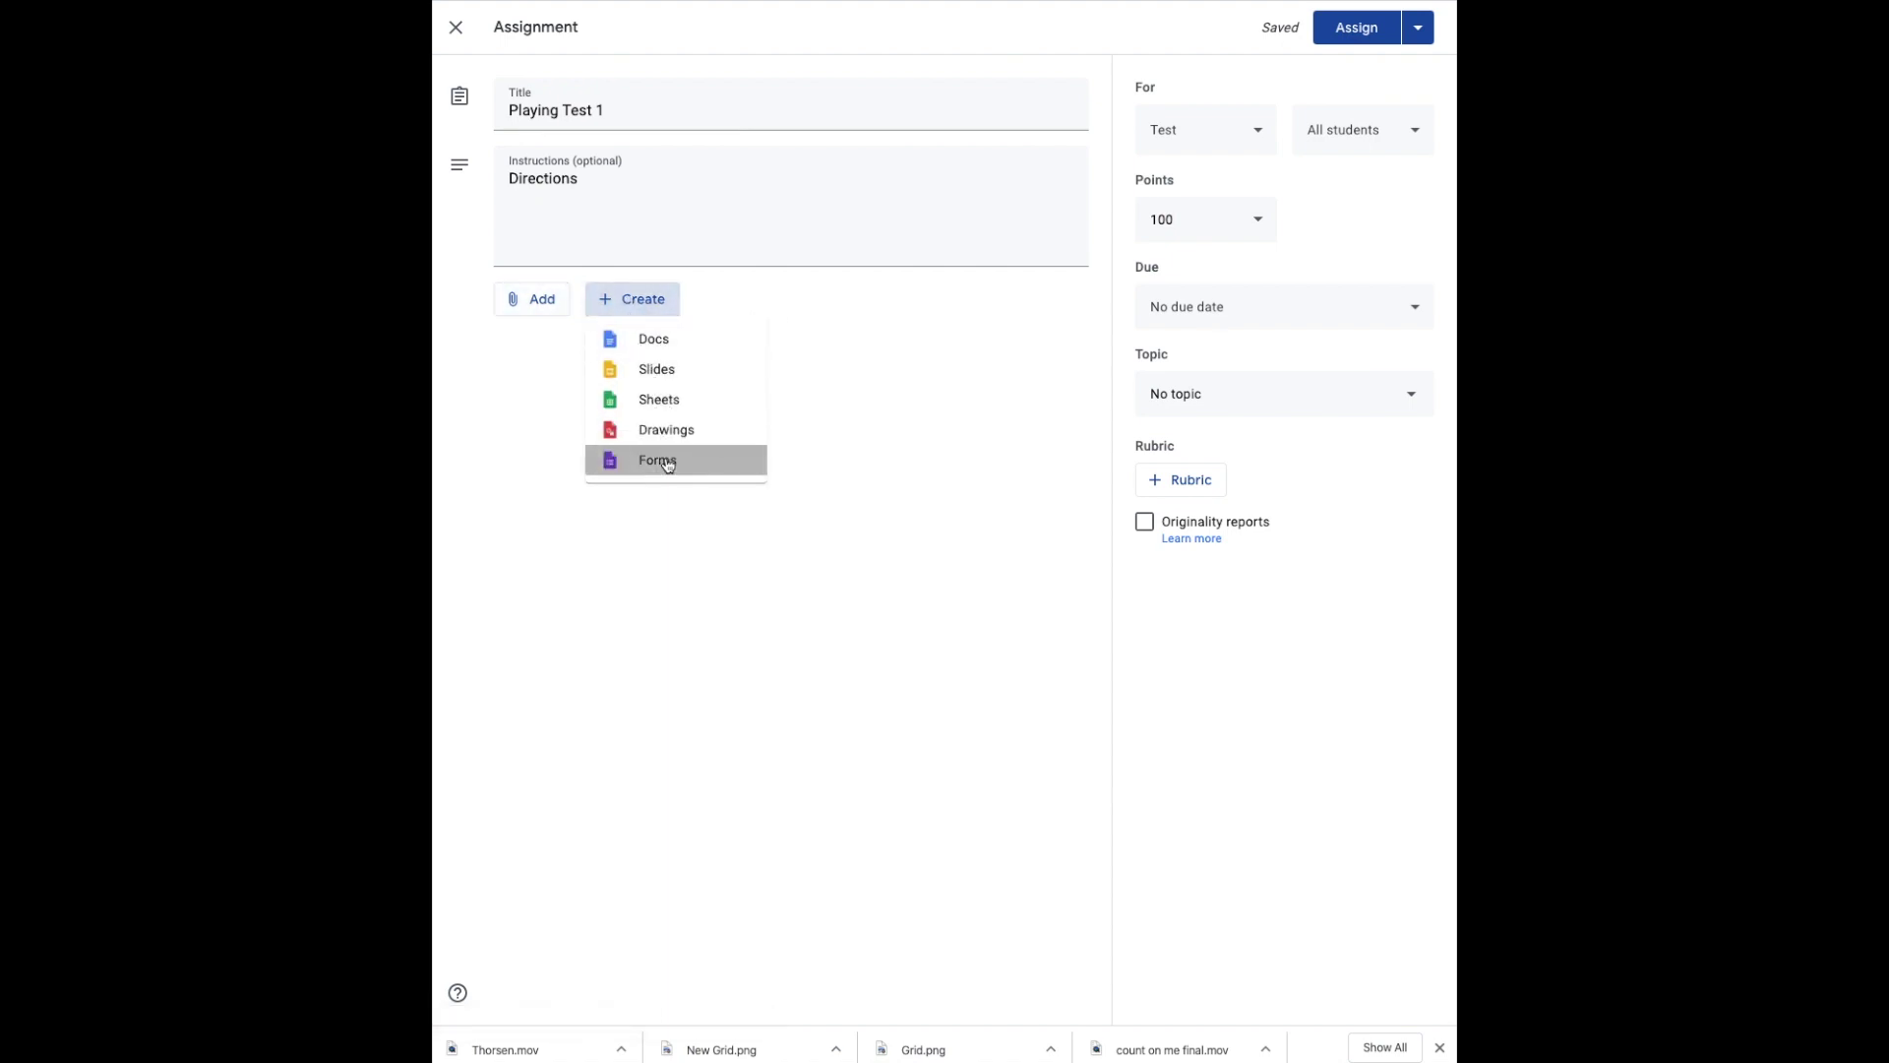
left_click(667, 463)
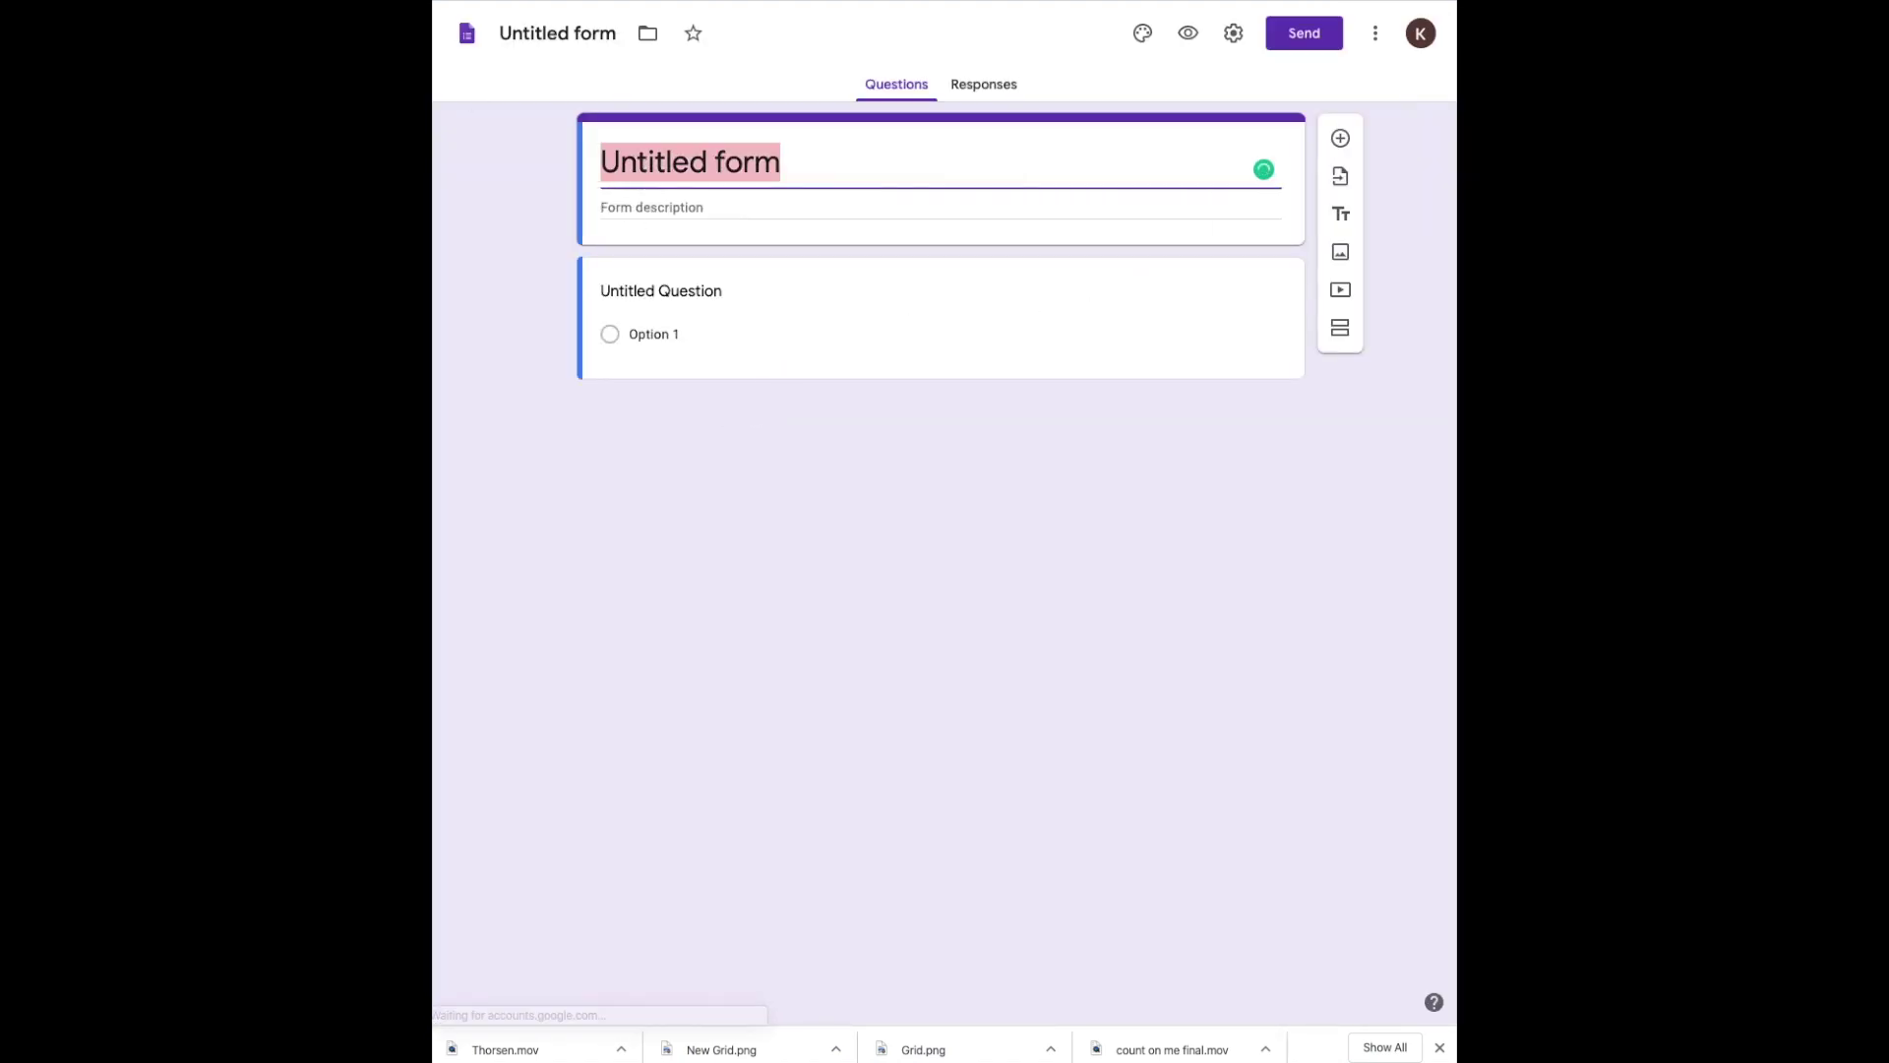
type("TEst")
key("BackSpace")
key("BackSpace")
key("BackSpace")
key("BackSpace")
type("Playing Test 1")
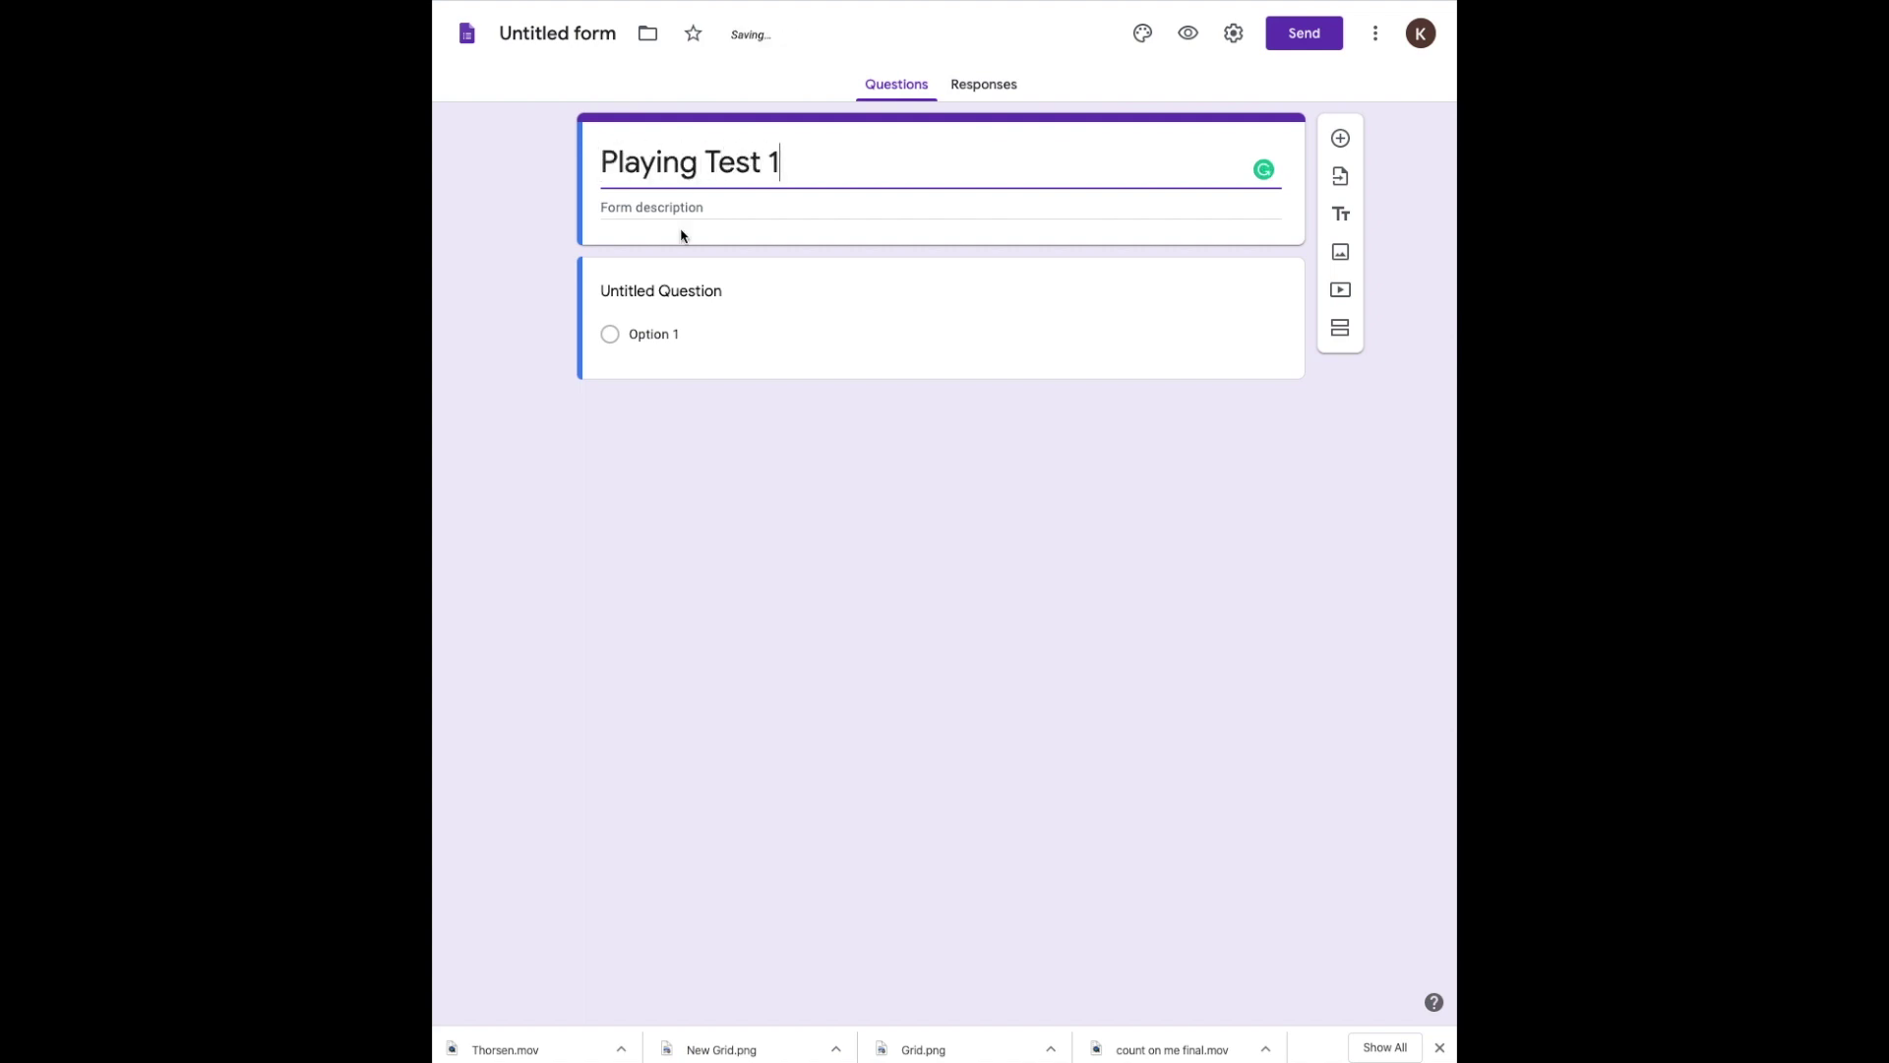
- Rewrite the first question as "Last Name, First Name" and make it required
left_click(942, 268)
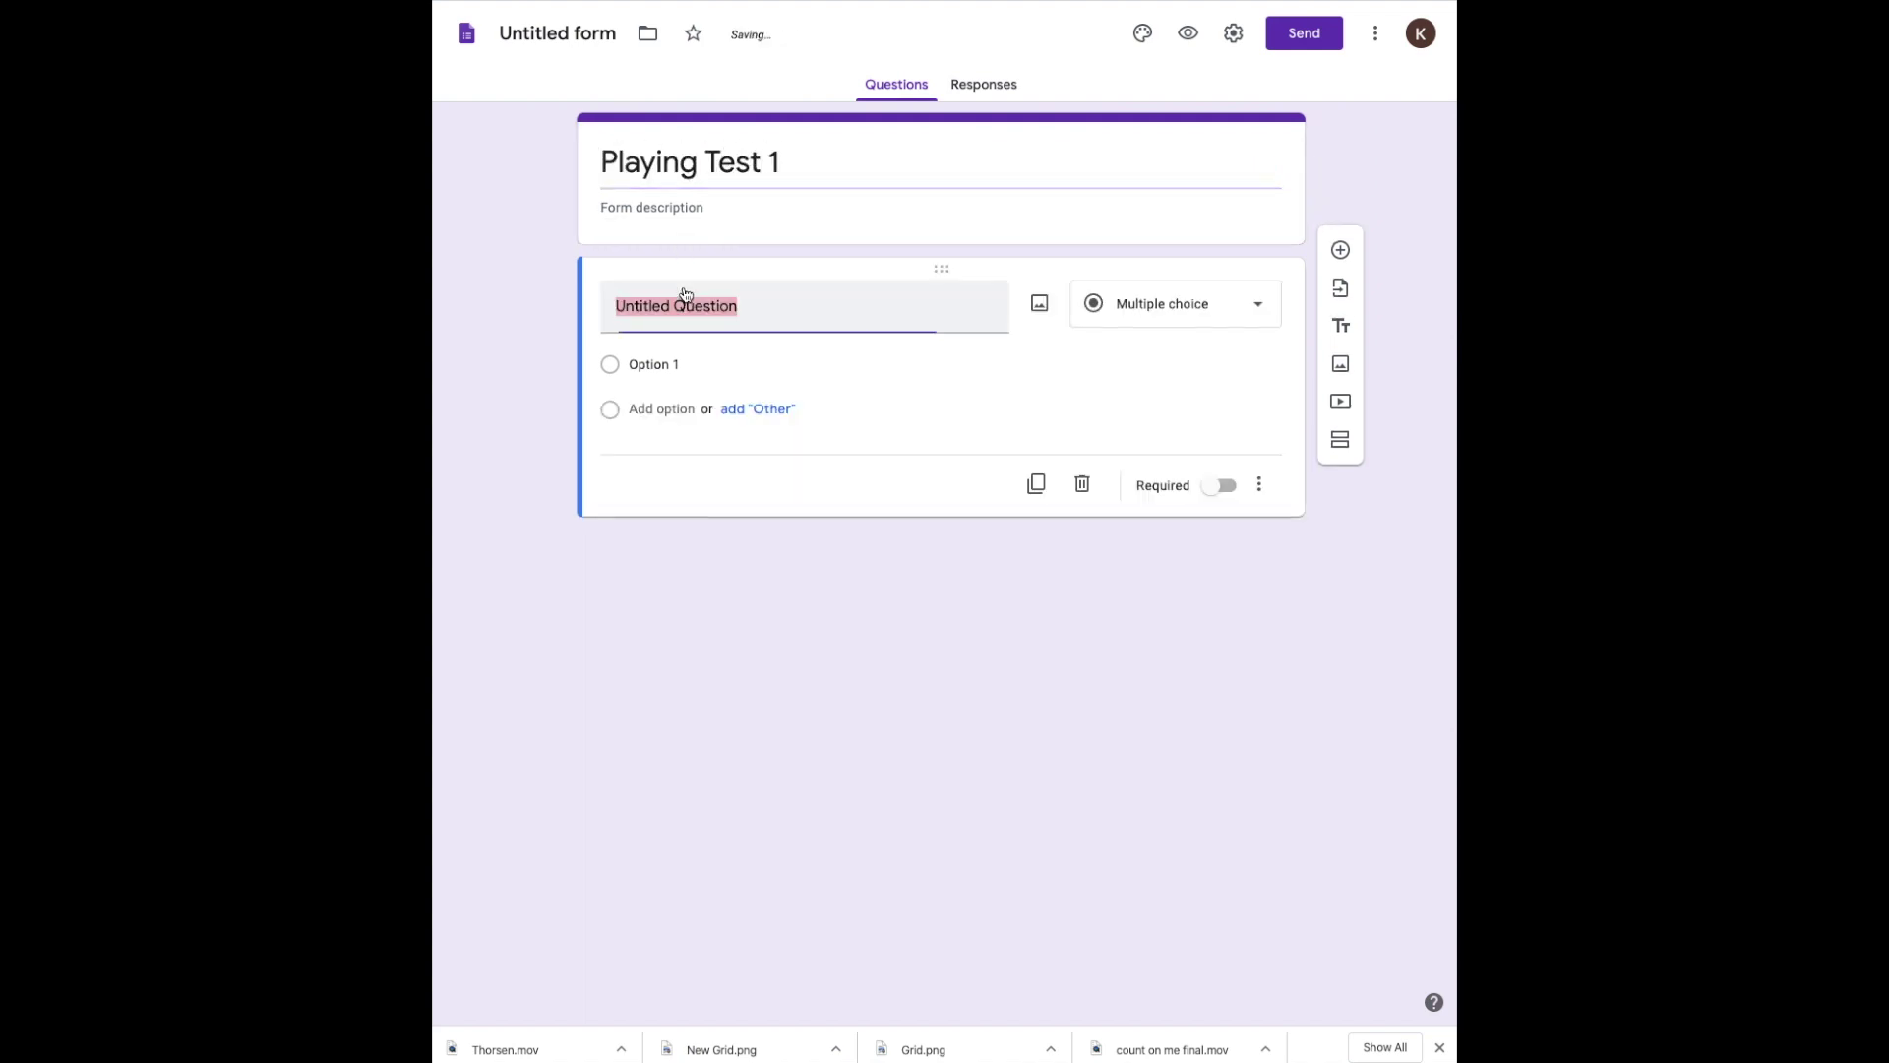
type("Name")
key("BackSpace")
key("BackSpace")
key("BackSpace")
type("Last ")
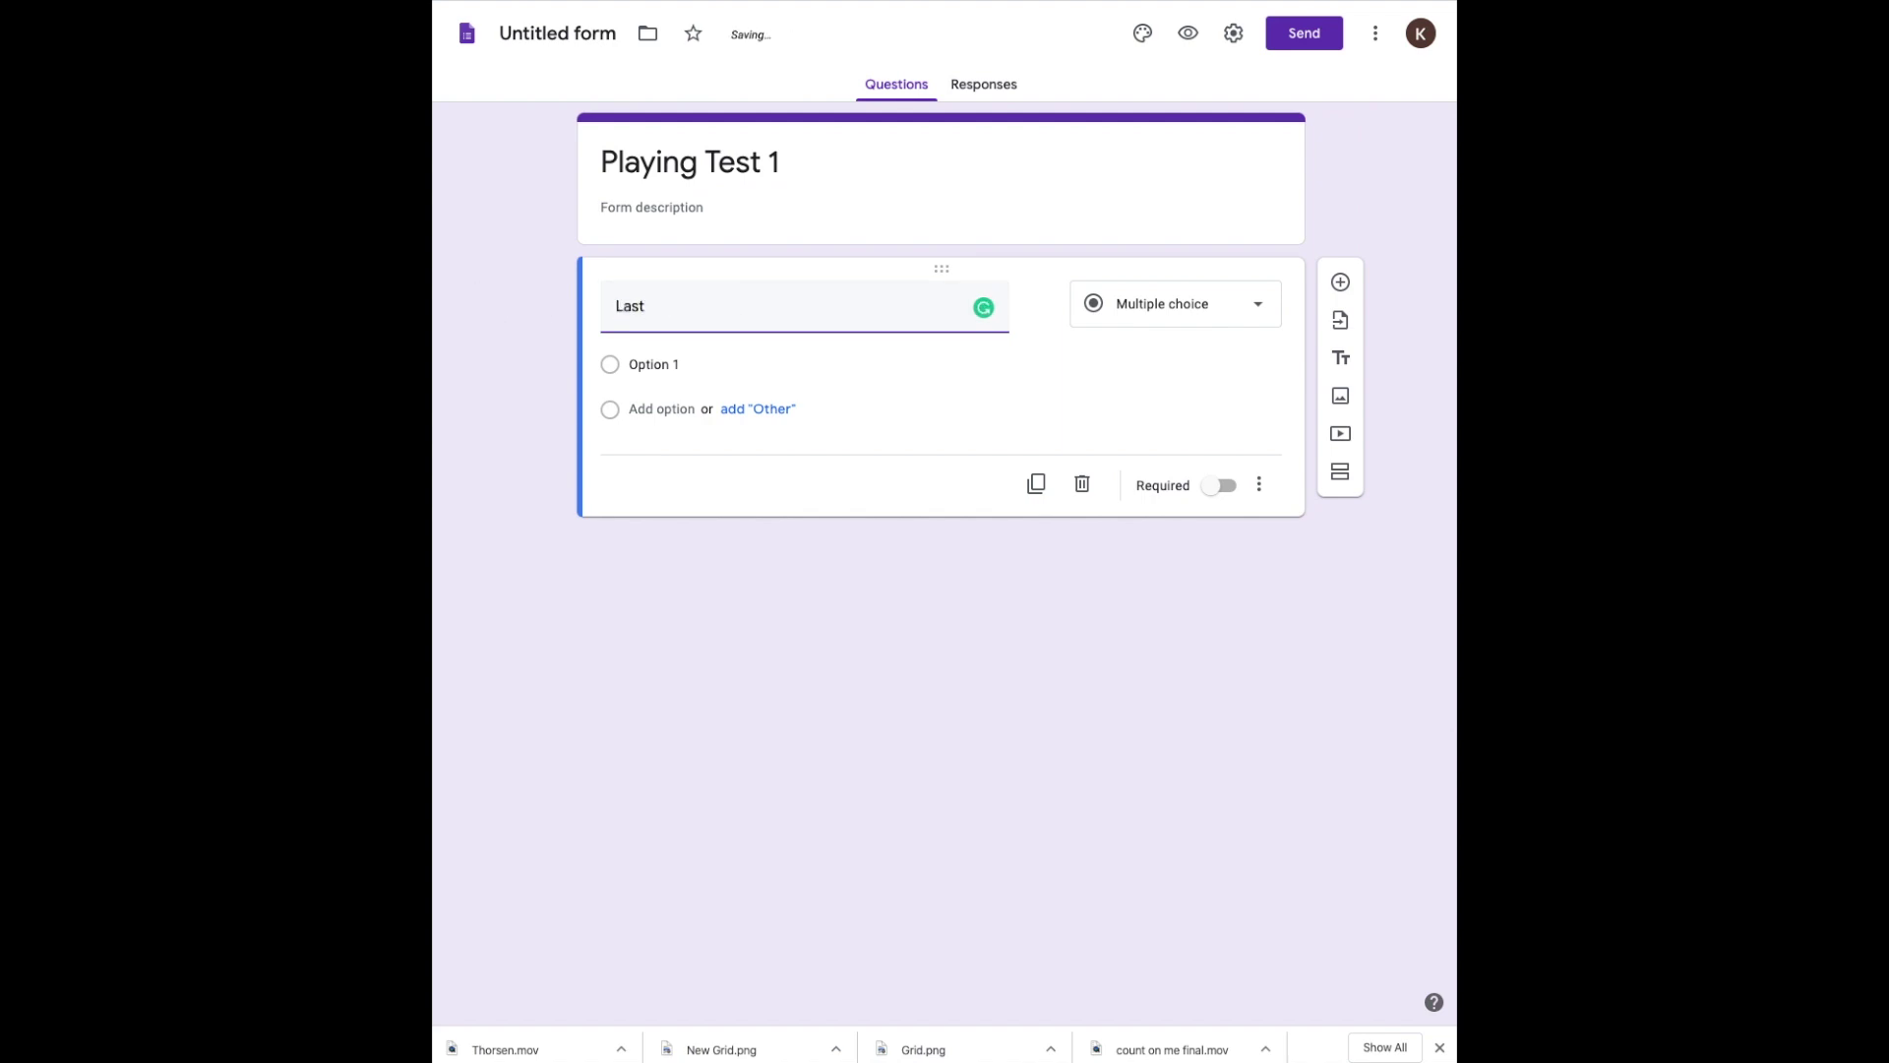
type("Name, First Name")
left_click(1220, 454)
- Add a second question named "Alien Invasion" and make it a file upload question
left_click(1341, 282)
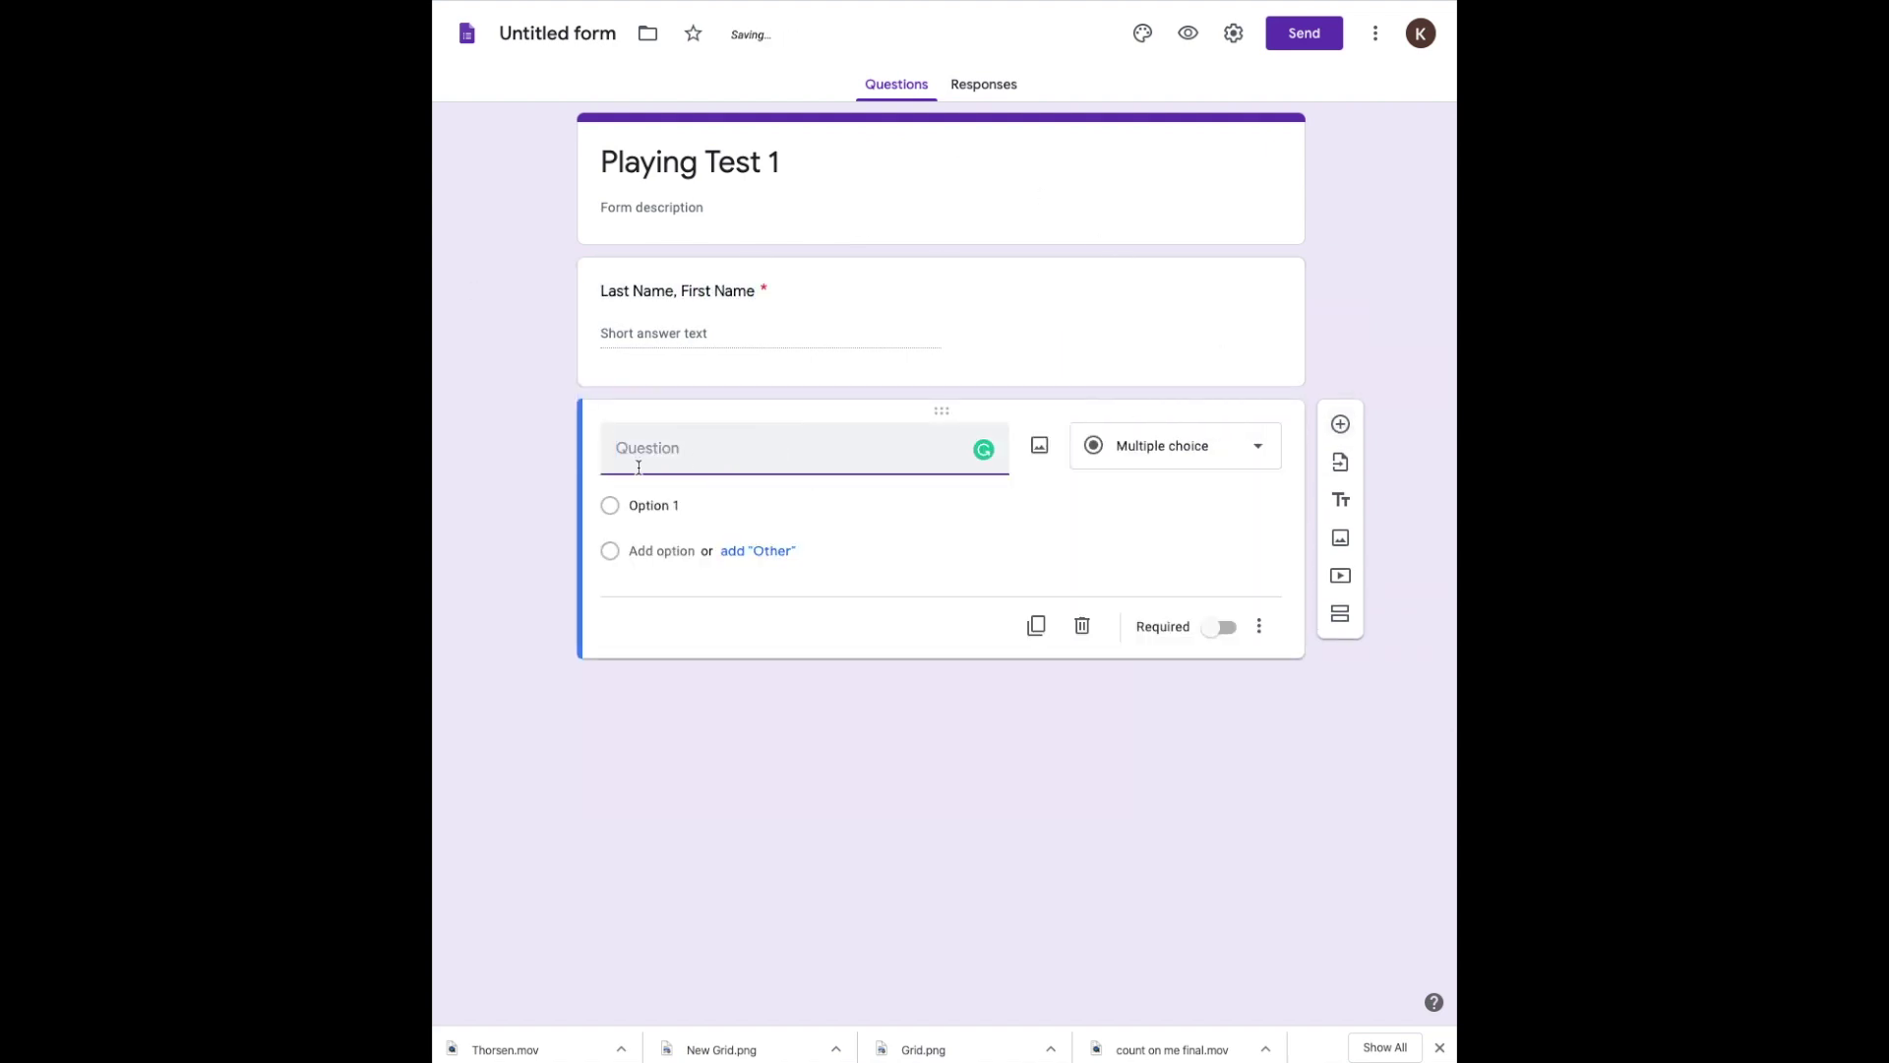
type("Alien")
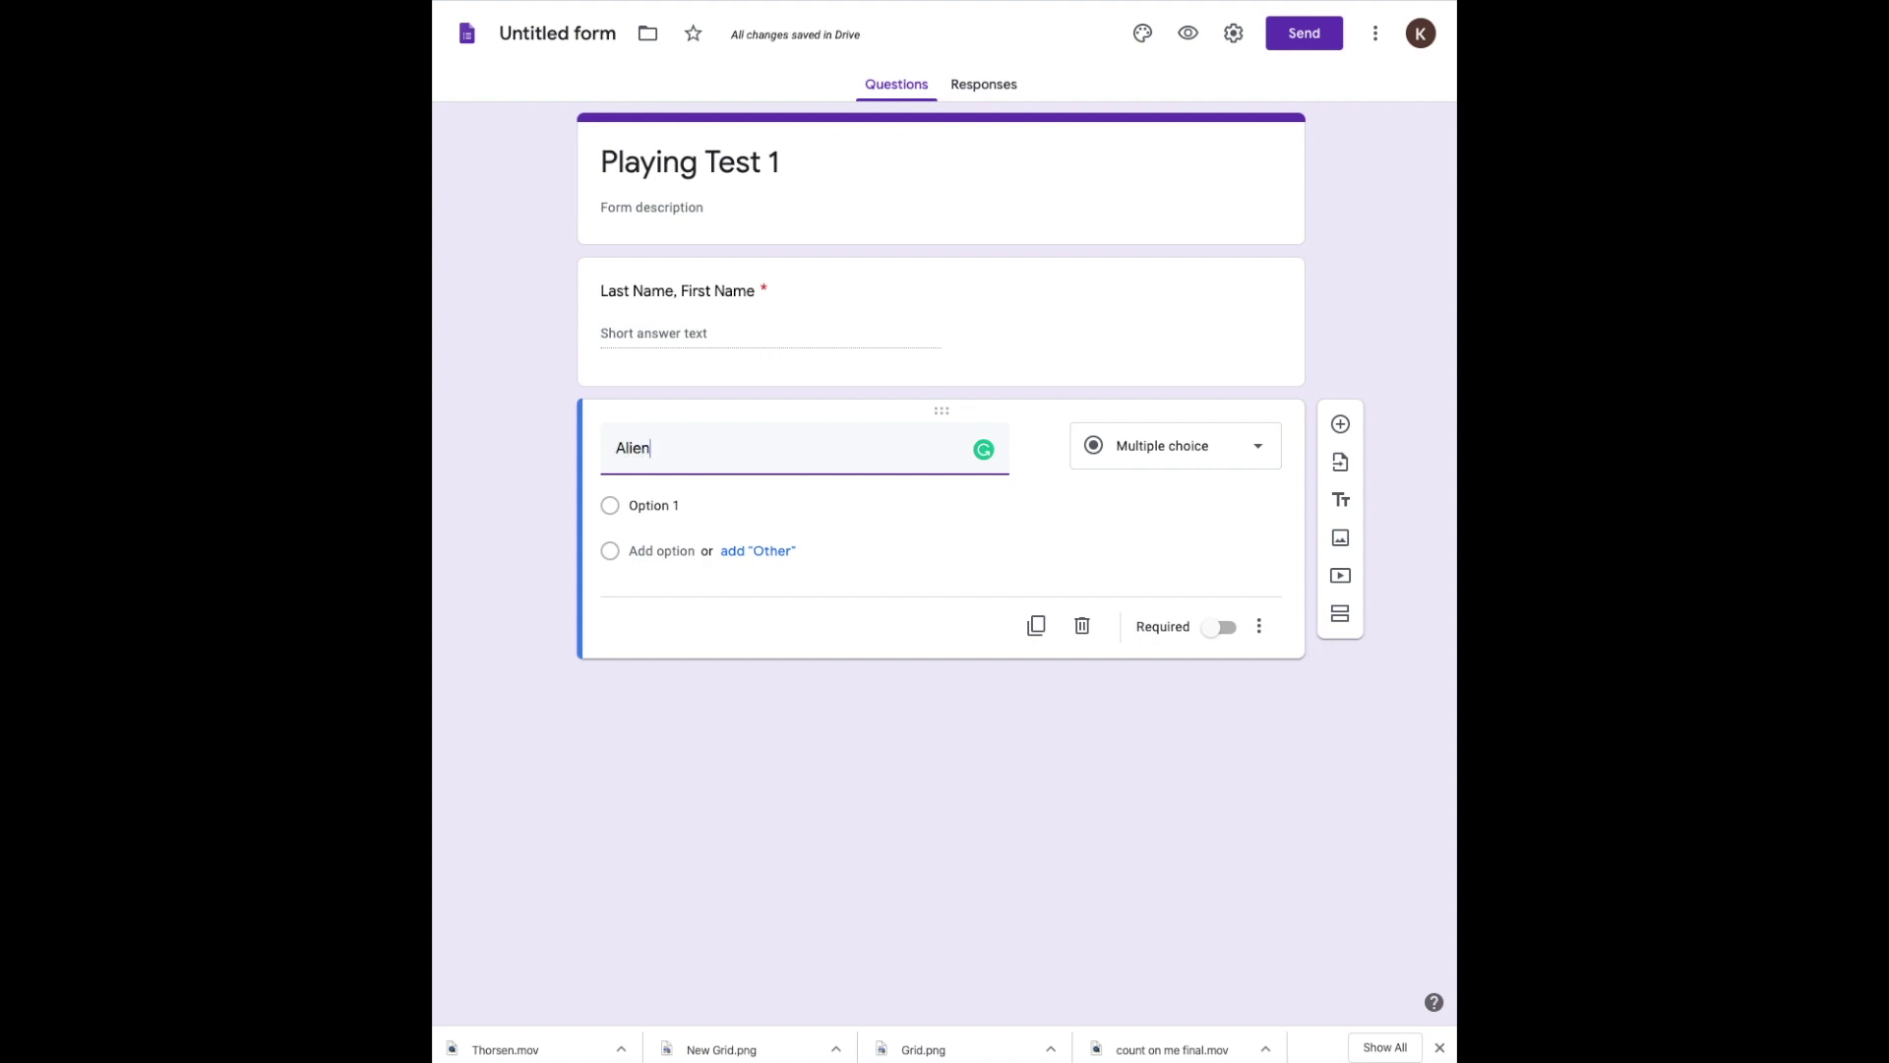
type(" Invasion")
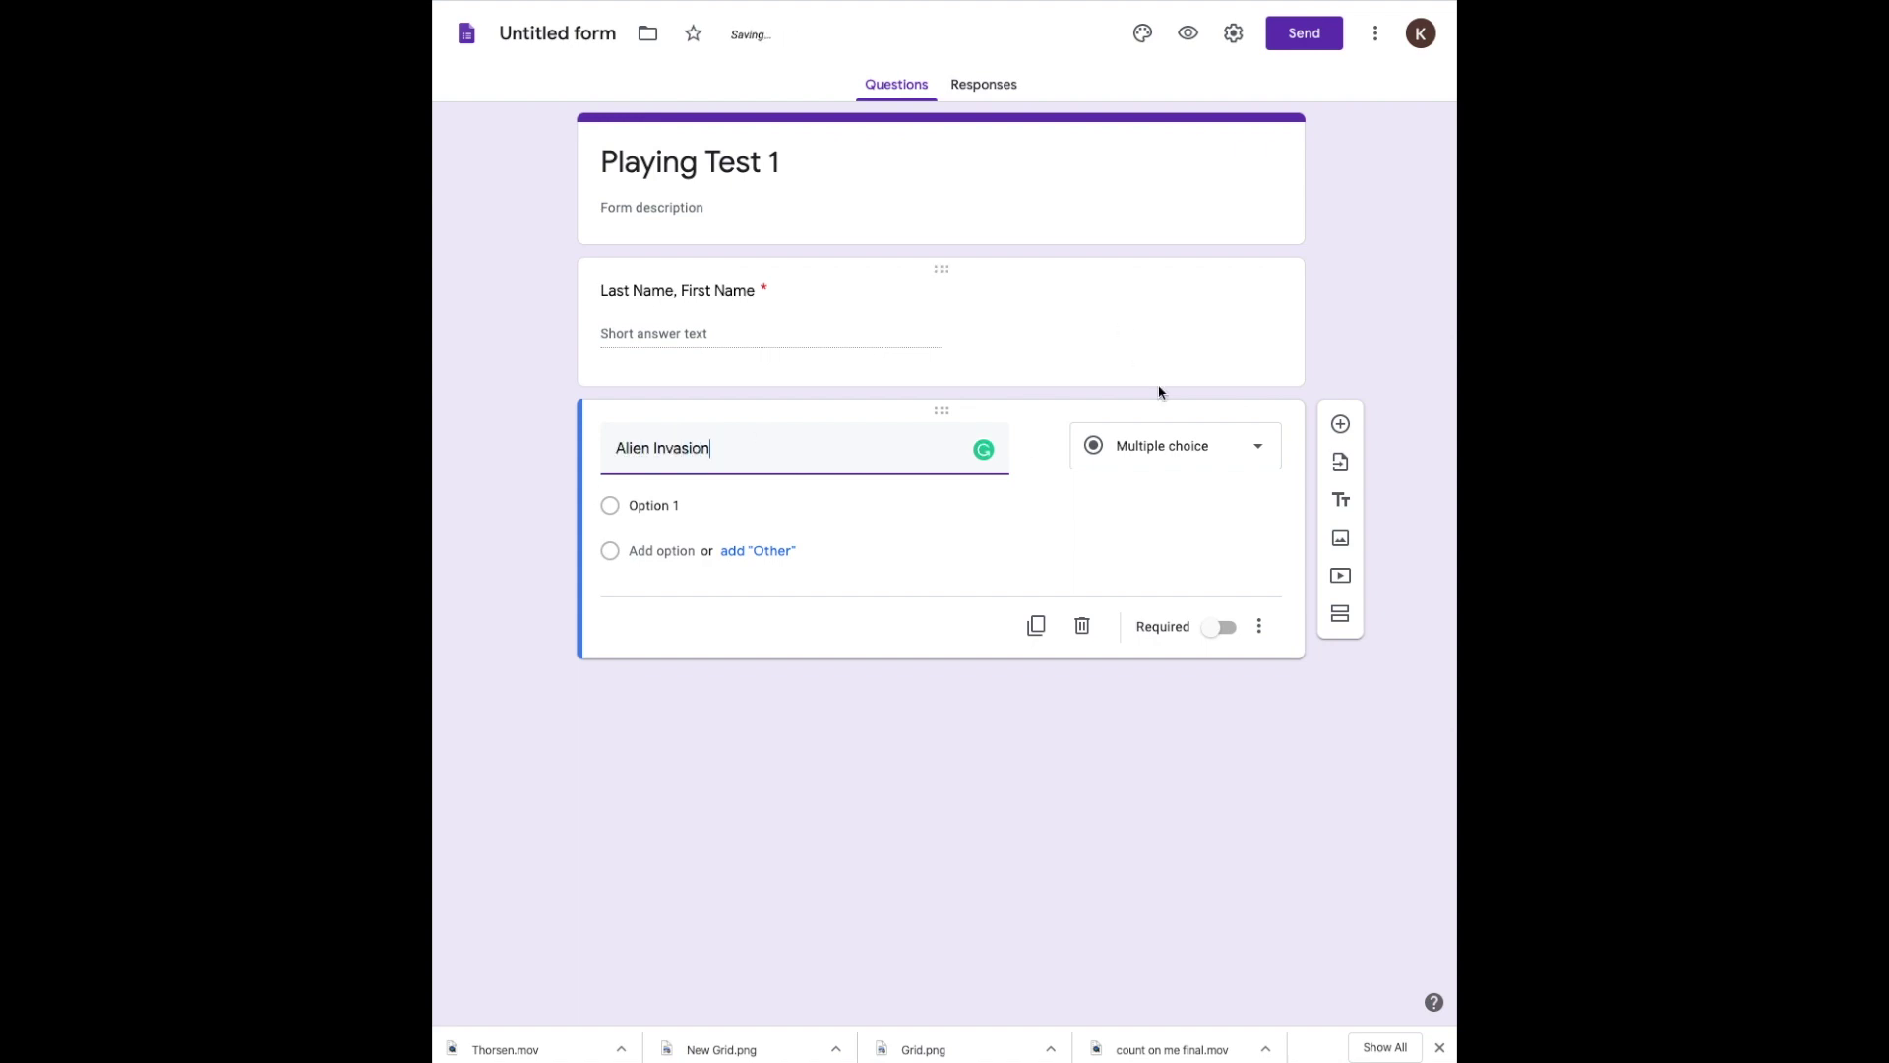
left_click(1251, 444)
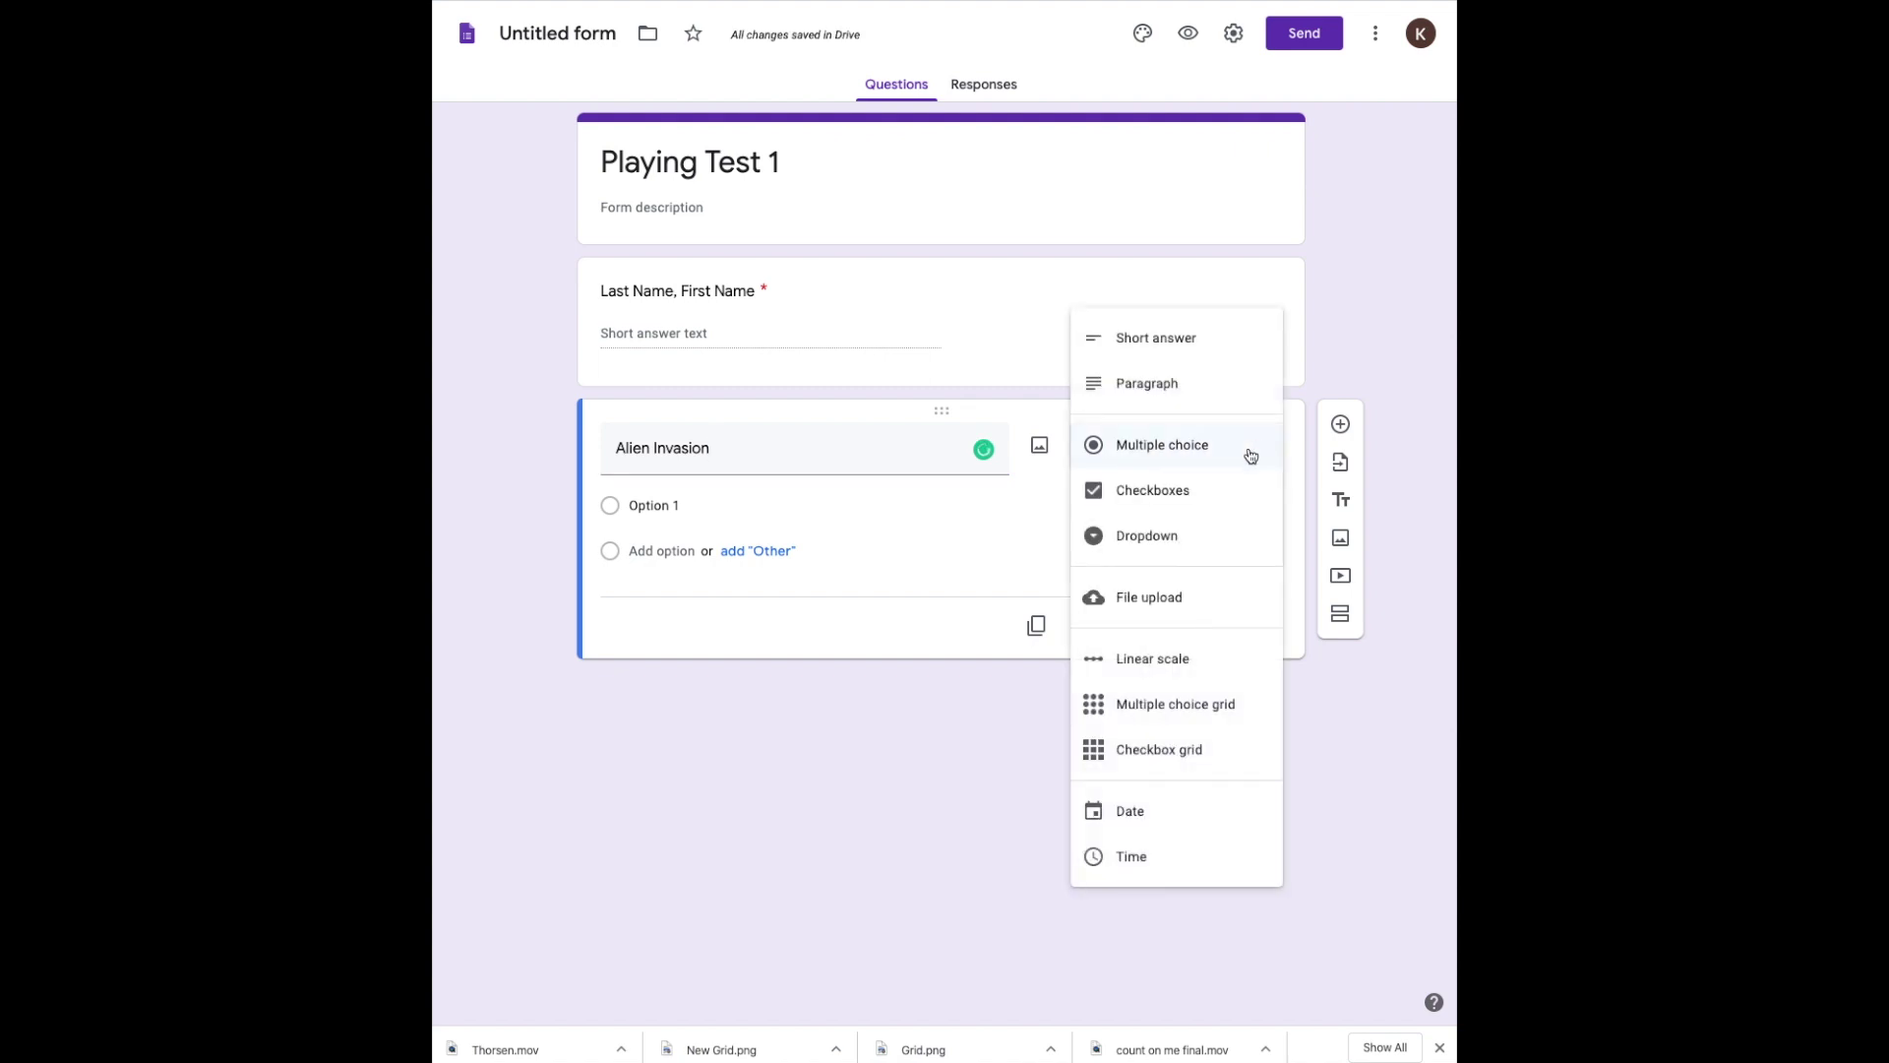
left_click(1159, 597)
left_click(1247, 554)
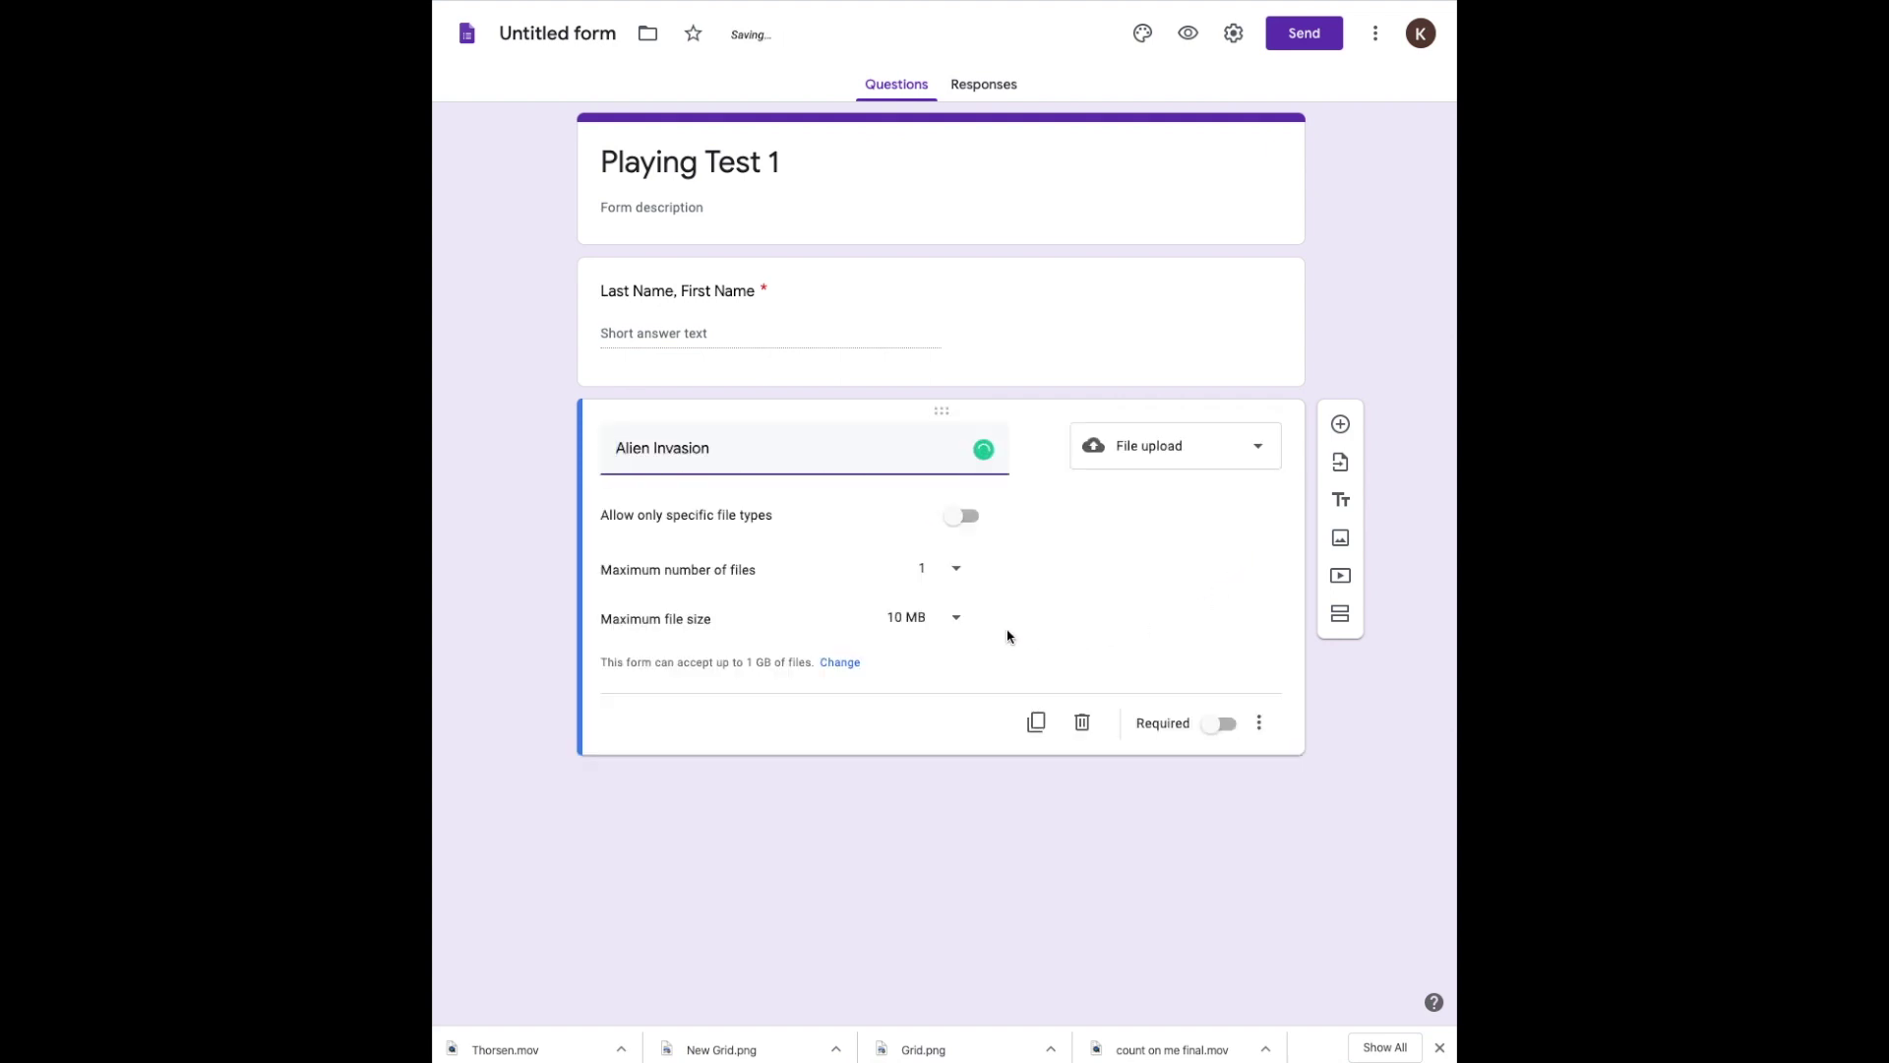
- Restrict the Alien Invasion upload to the Video and Audio file types
left_click(962, 518)
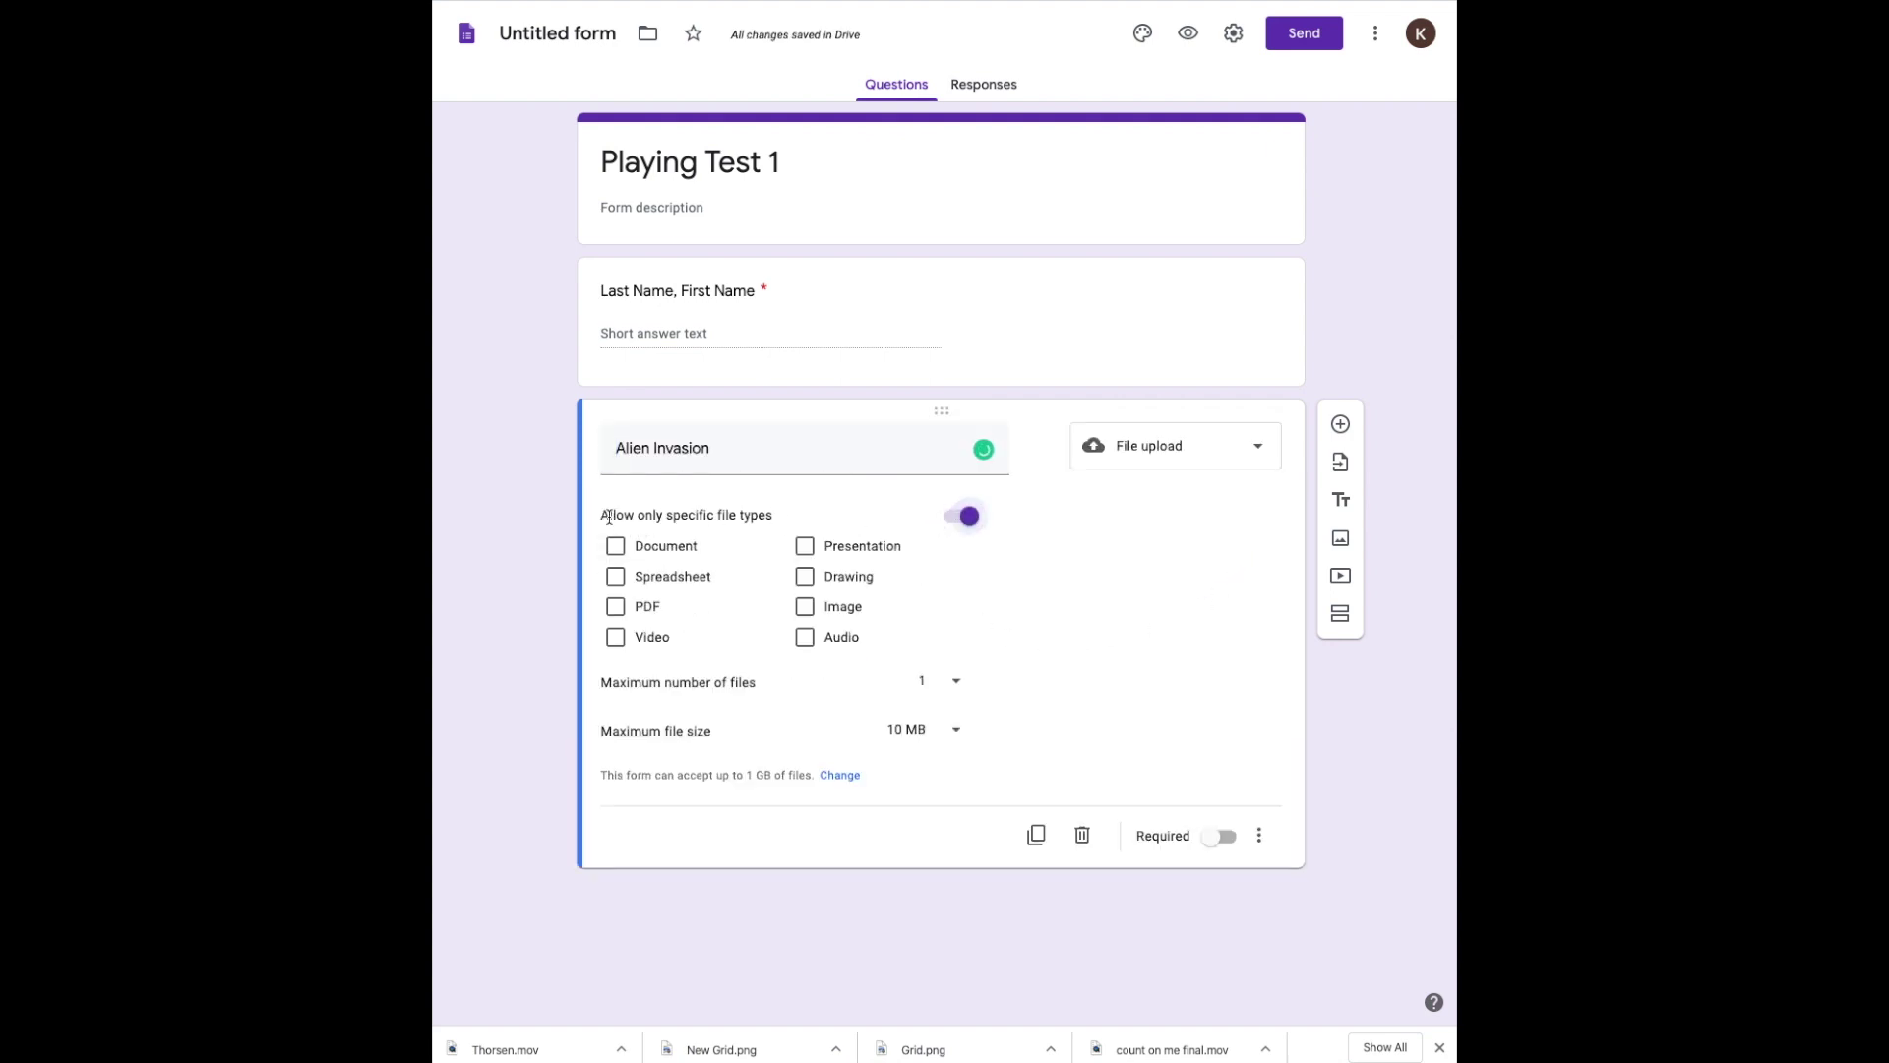
left_click(617, 638)
left_click(806, 640)
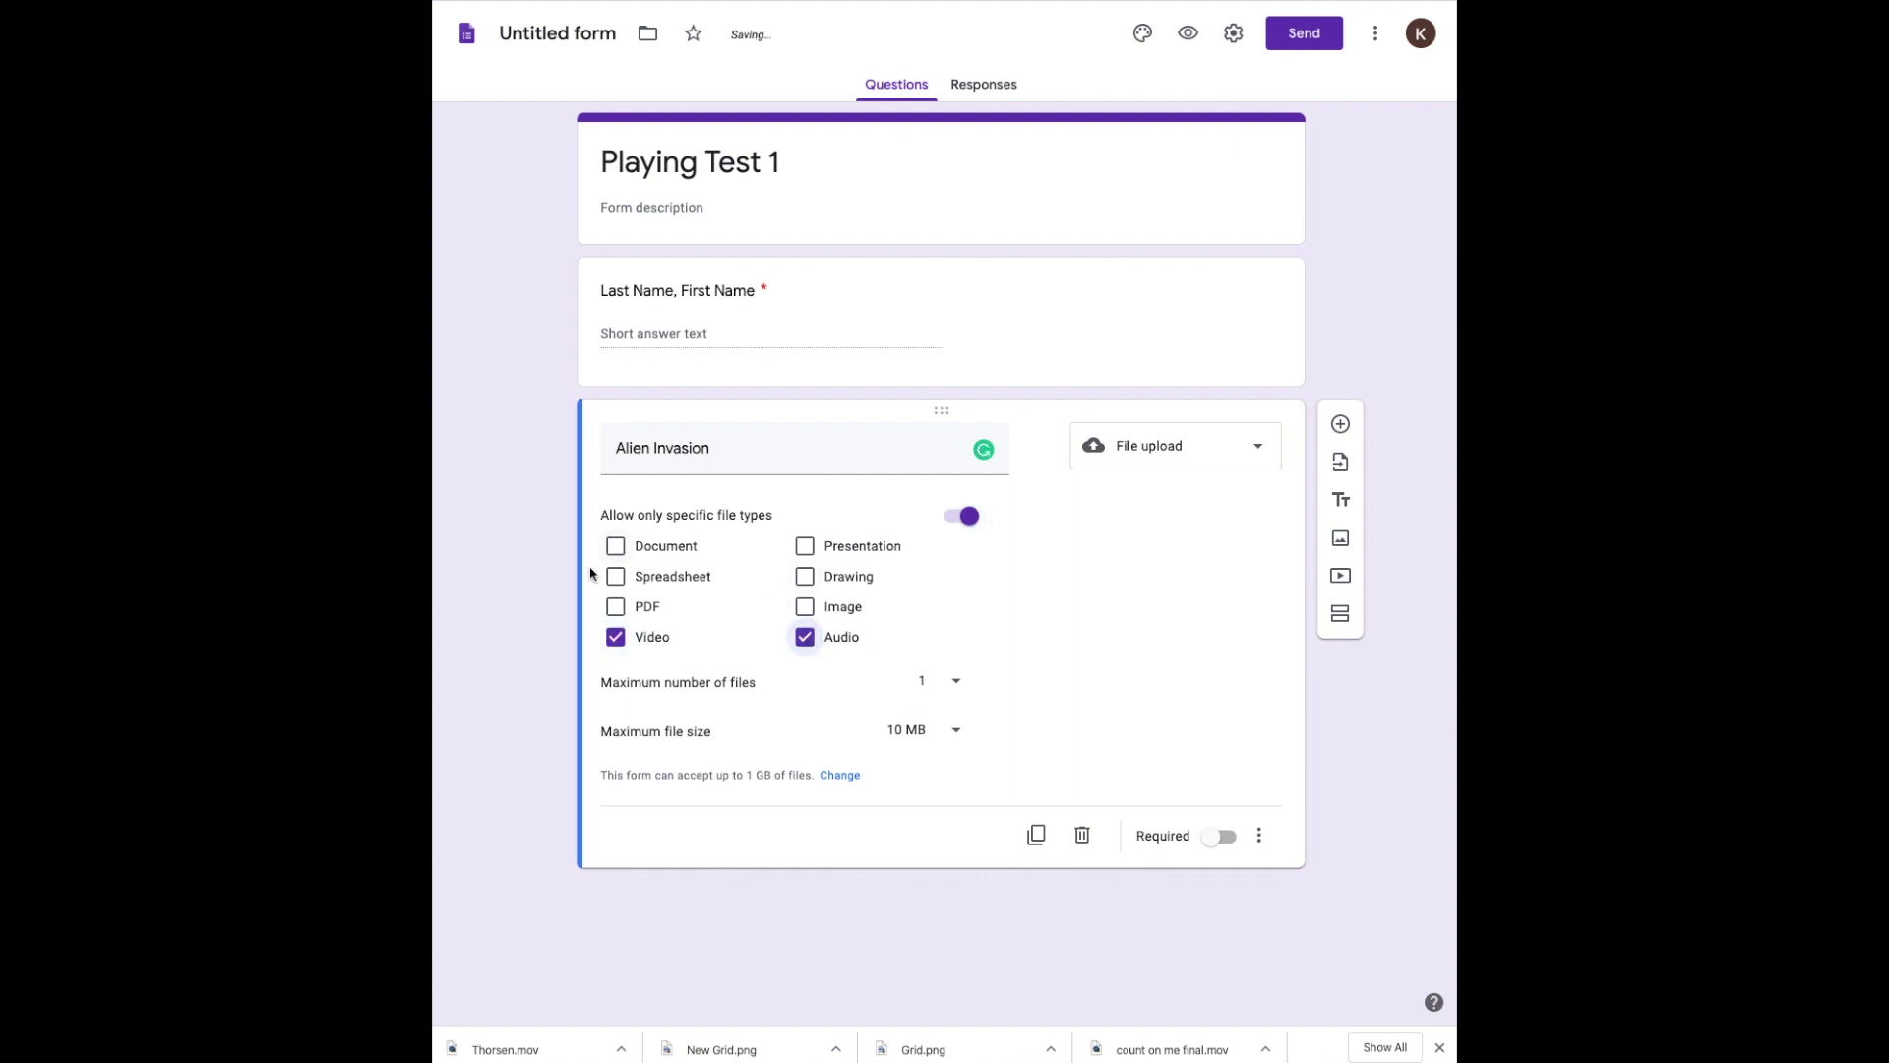
- Keep the maximum number of files at 1 and set the maximum file size to 10 GB for the upload question
left_click(959, 691)
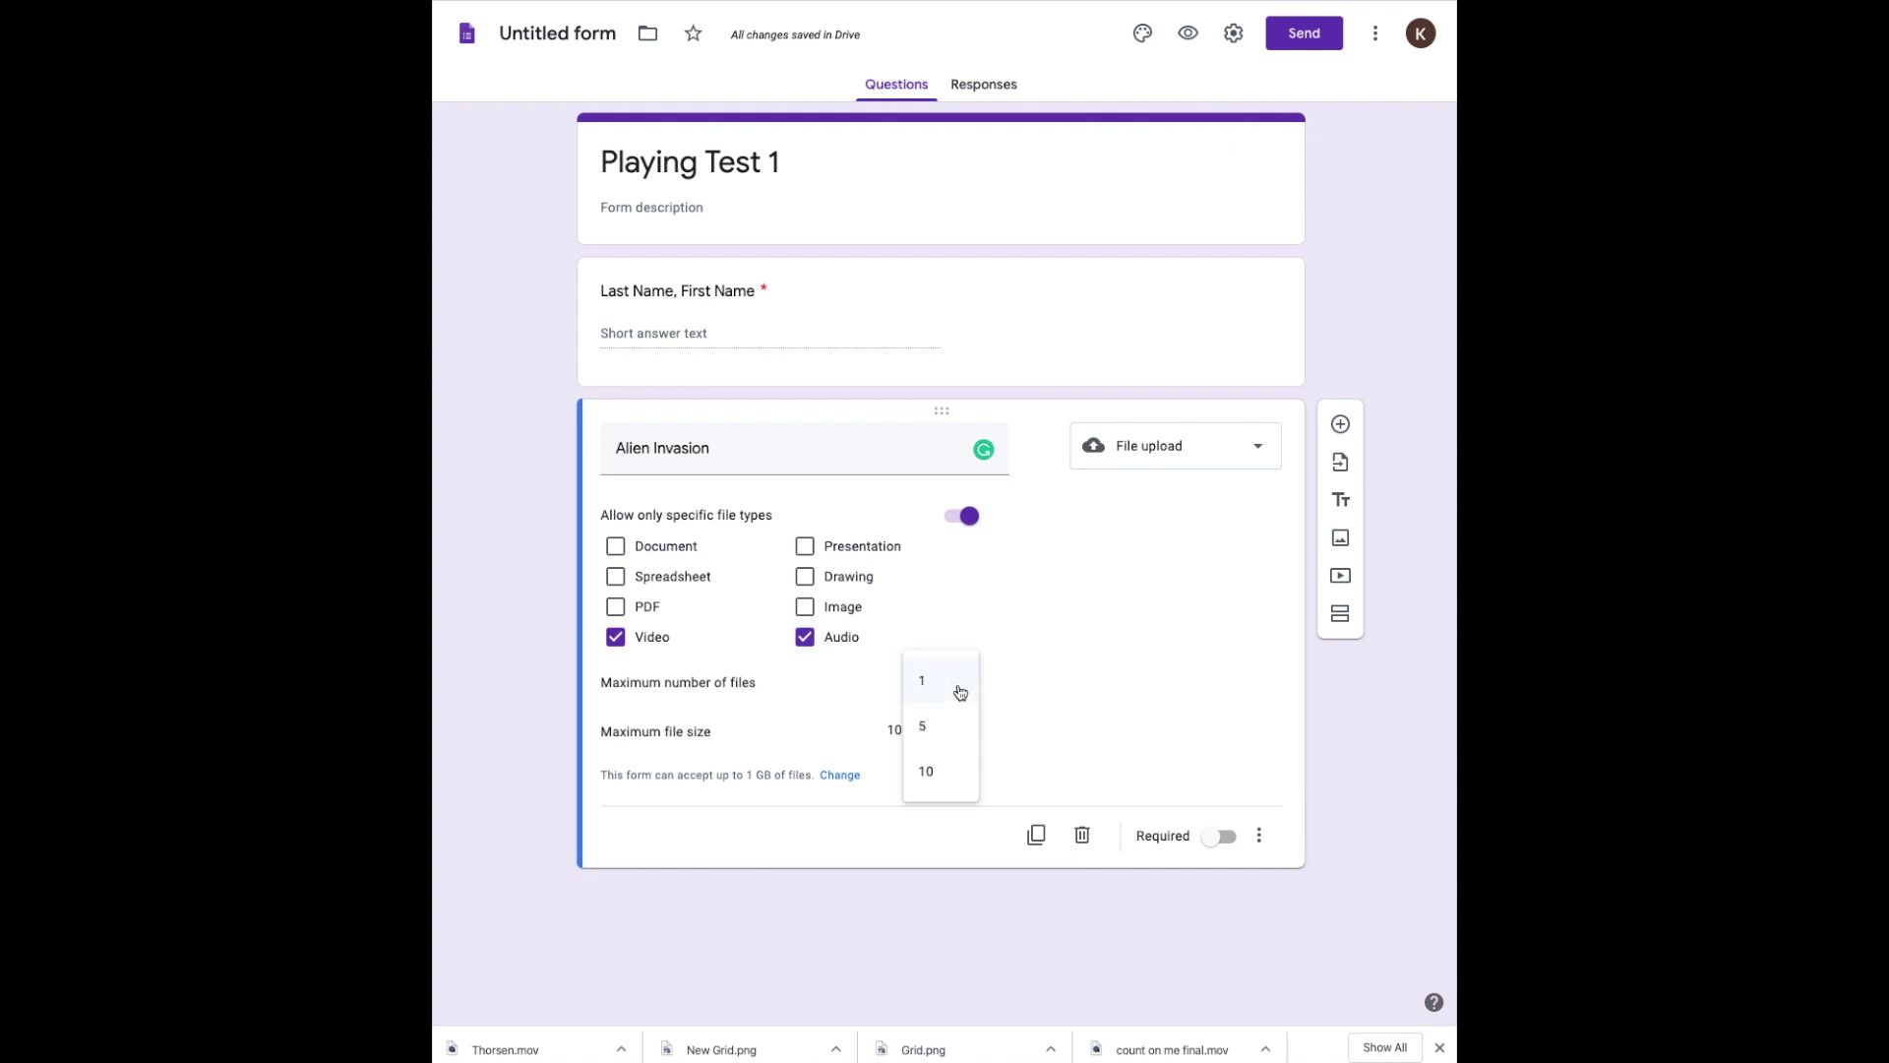
left_click(959, 683)
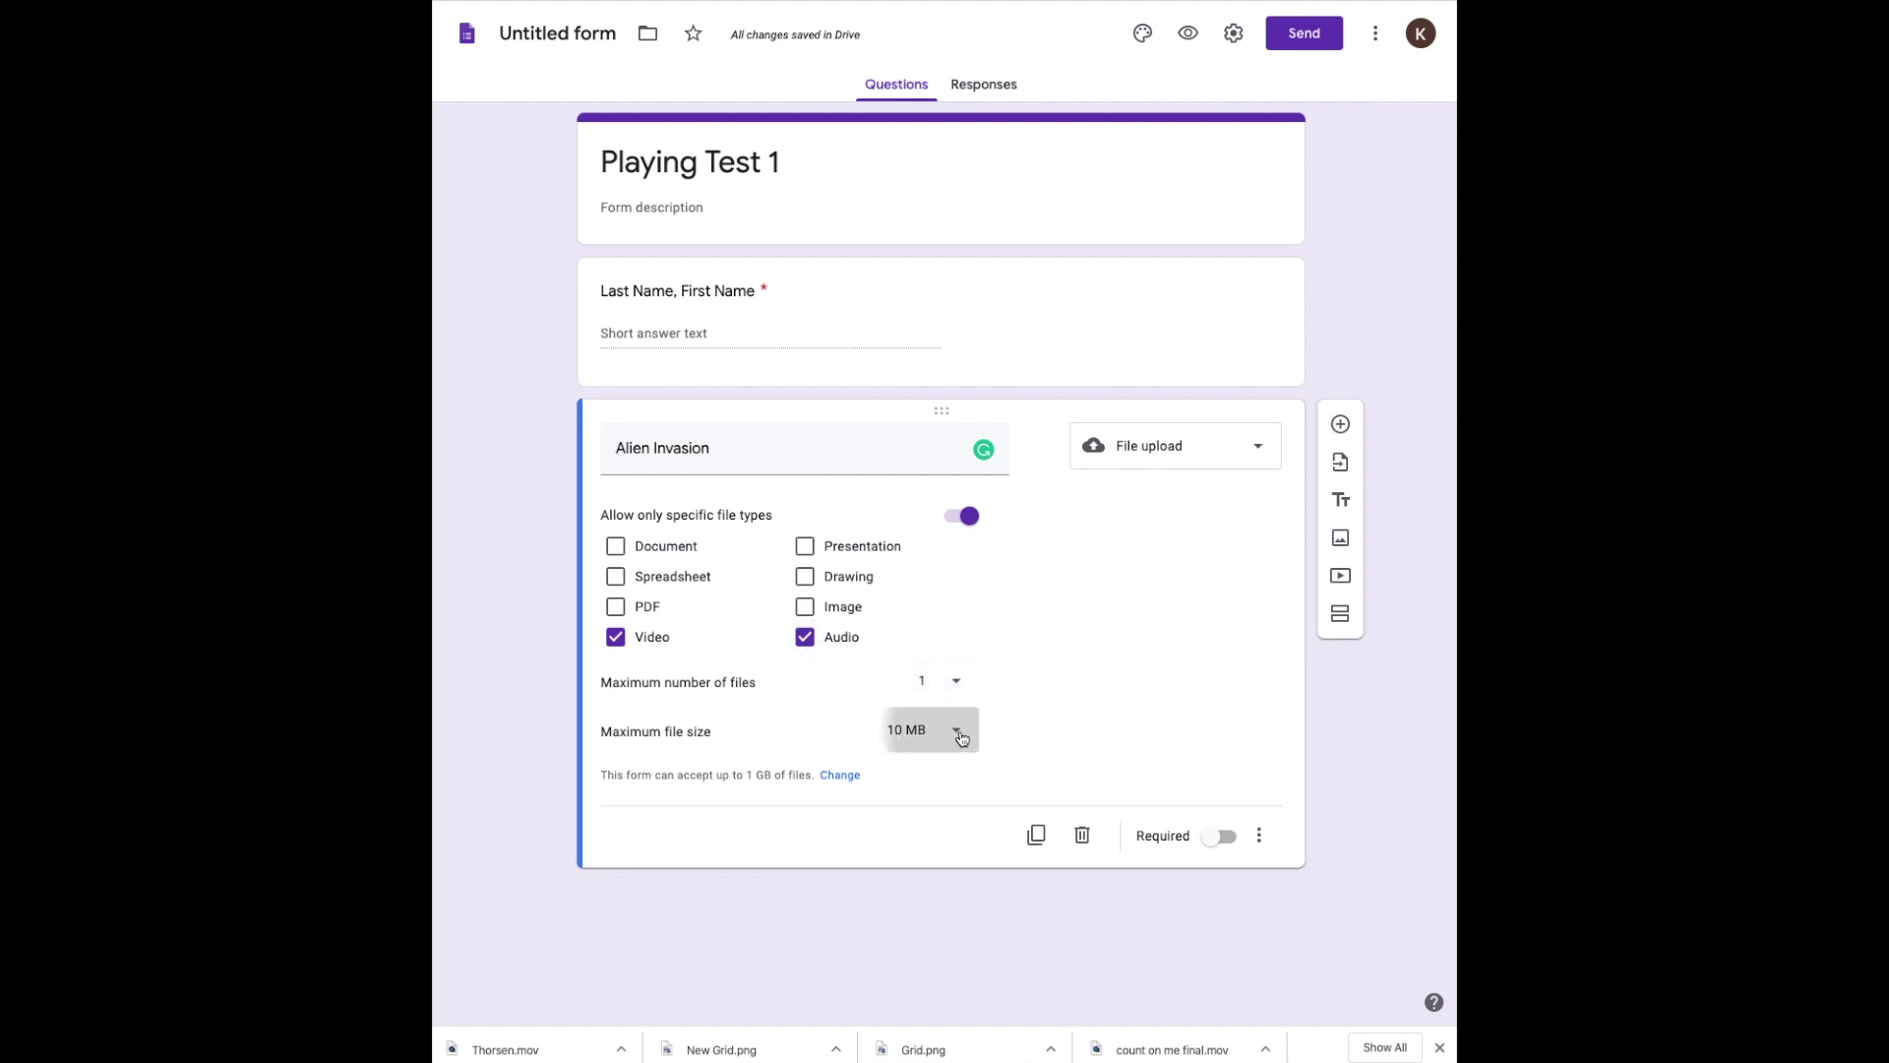
left_click(939, 733)
left_click(912, 866)
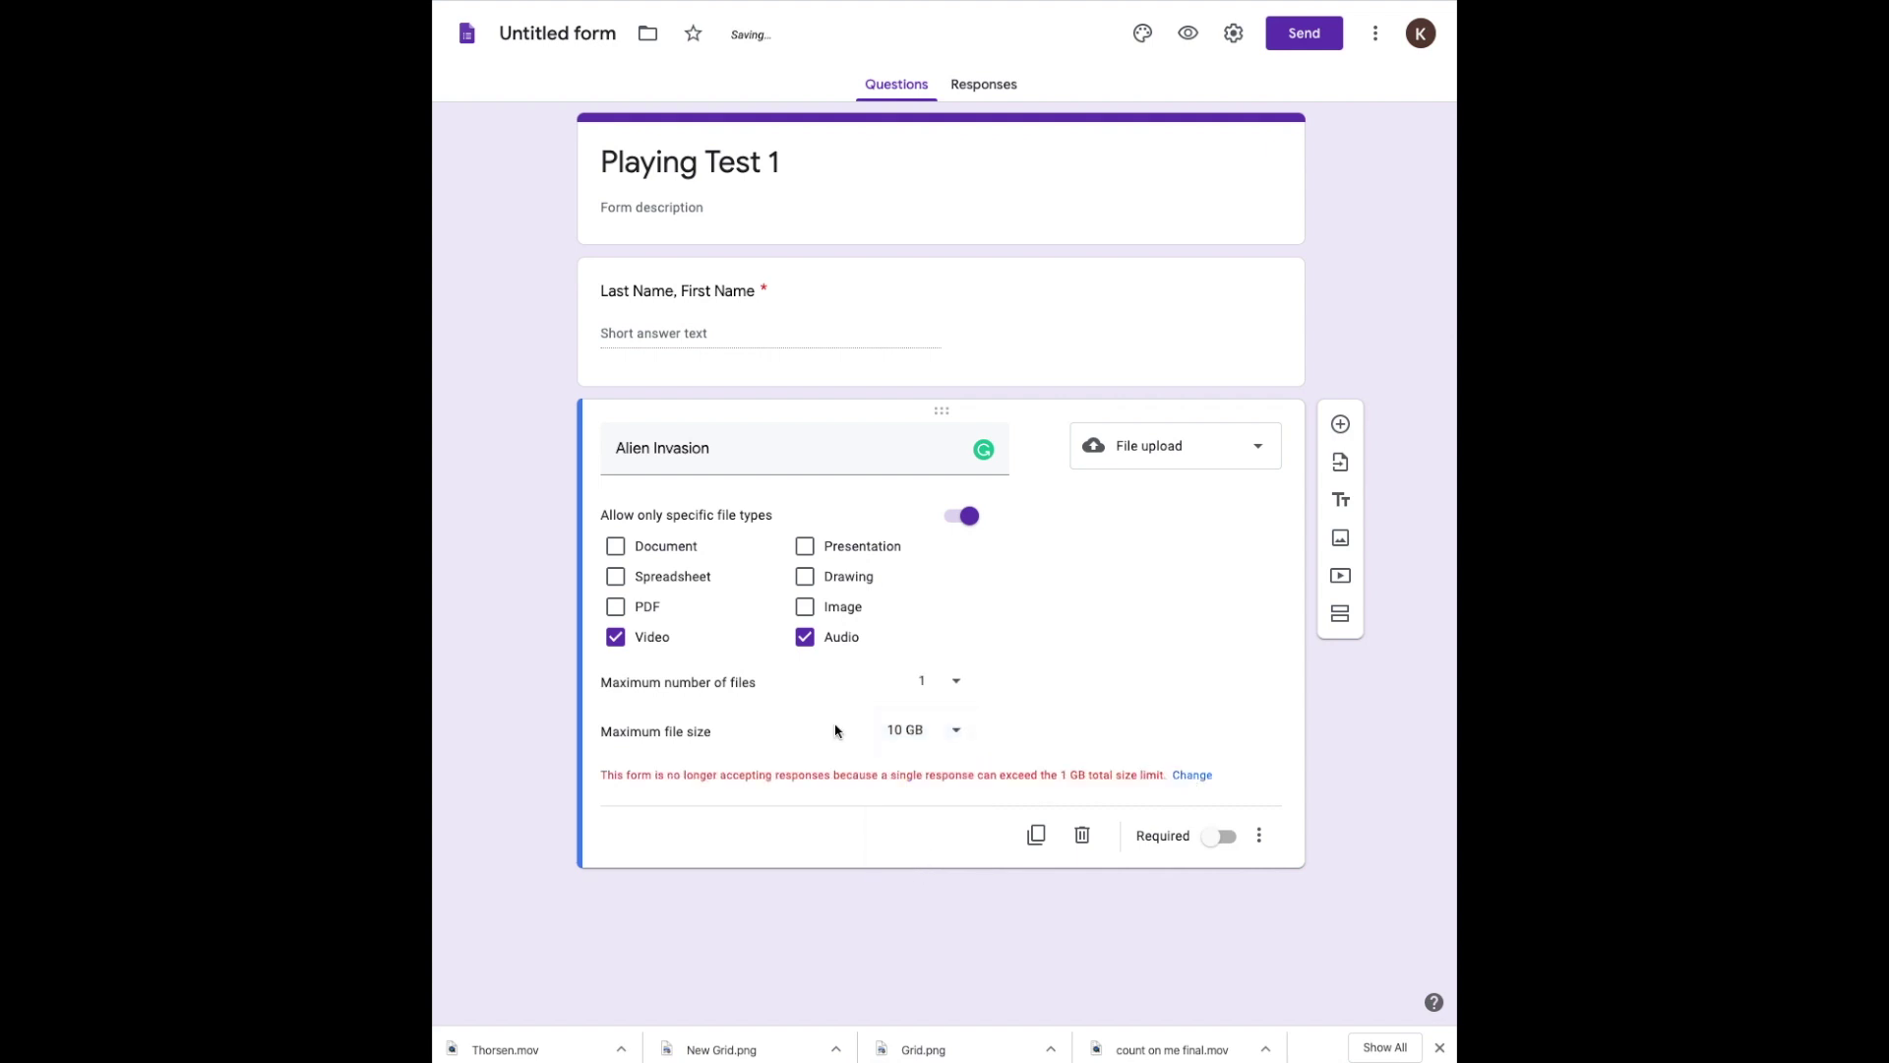
- Set the form's total upload limit to 1 TB and turn off the restriction to users in the organization
left_click(1192, 776)
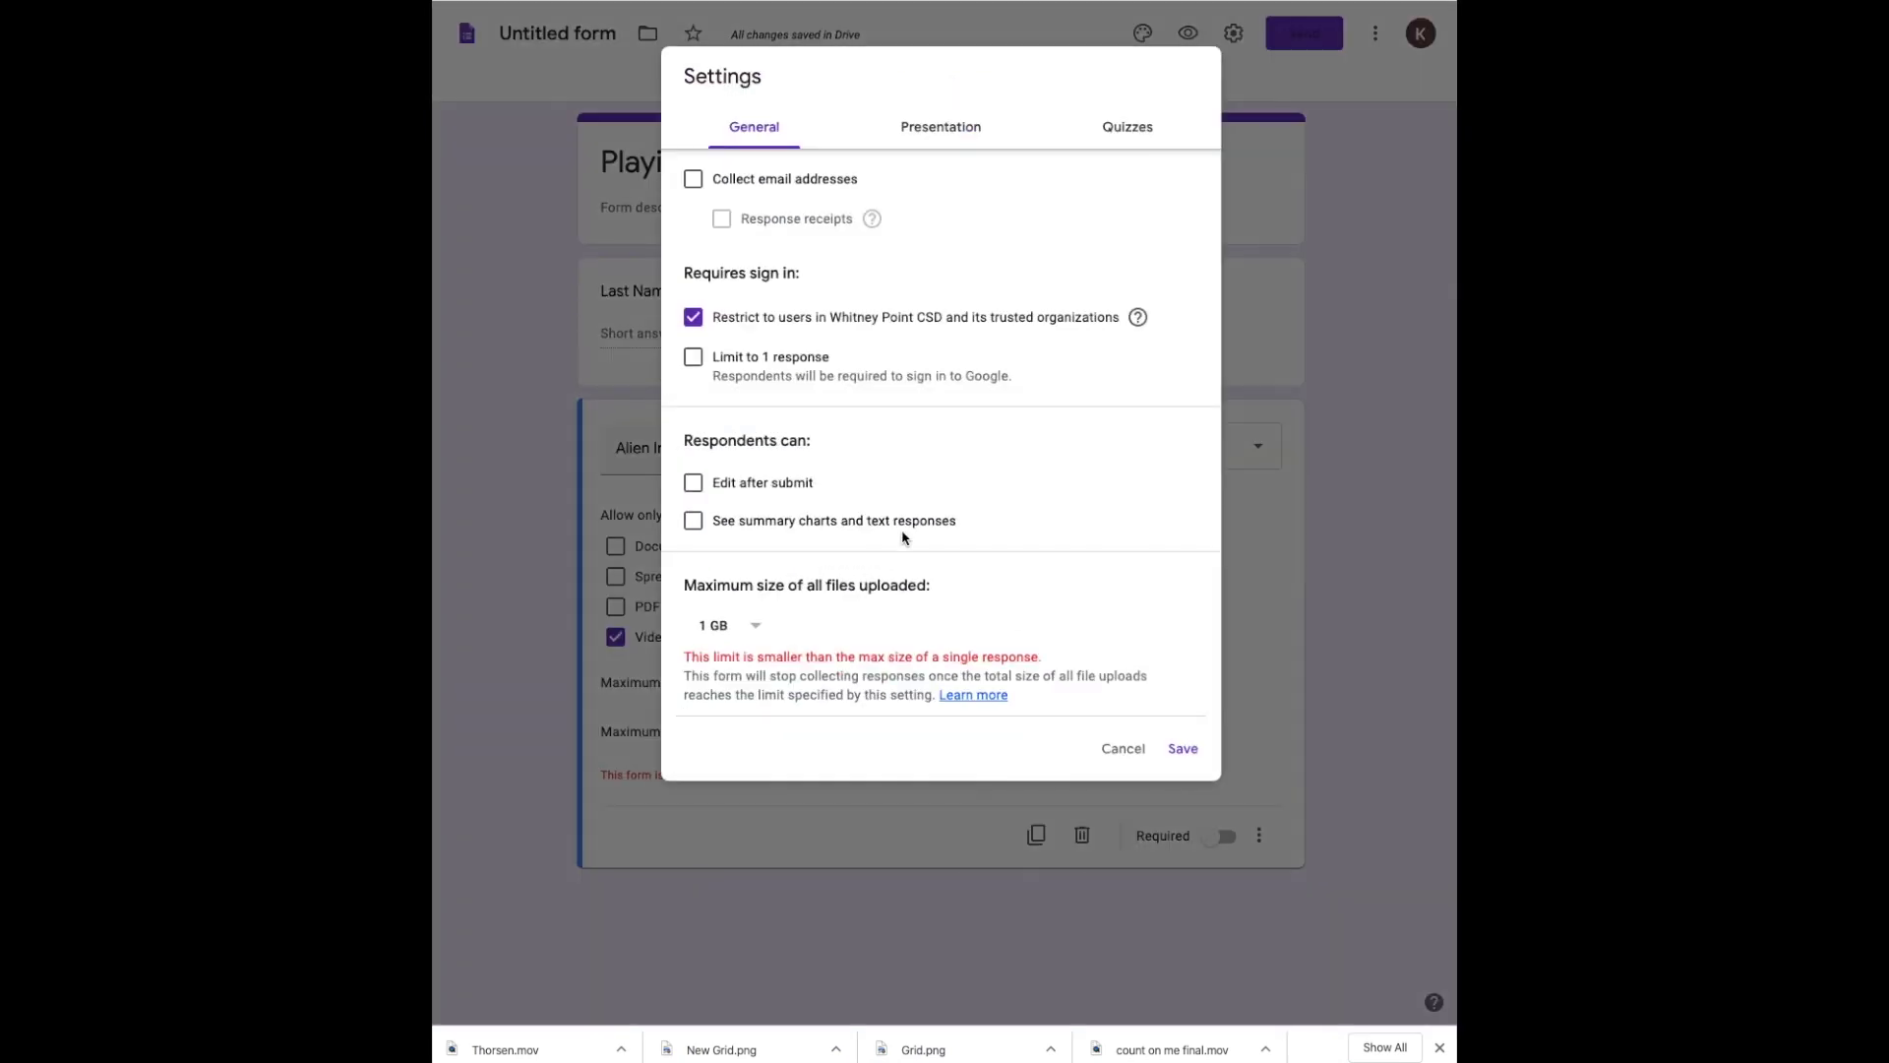
left_click(755, 625)
left_click(717, 725)
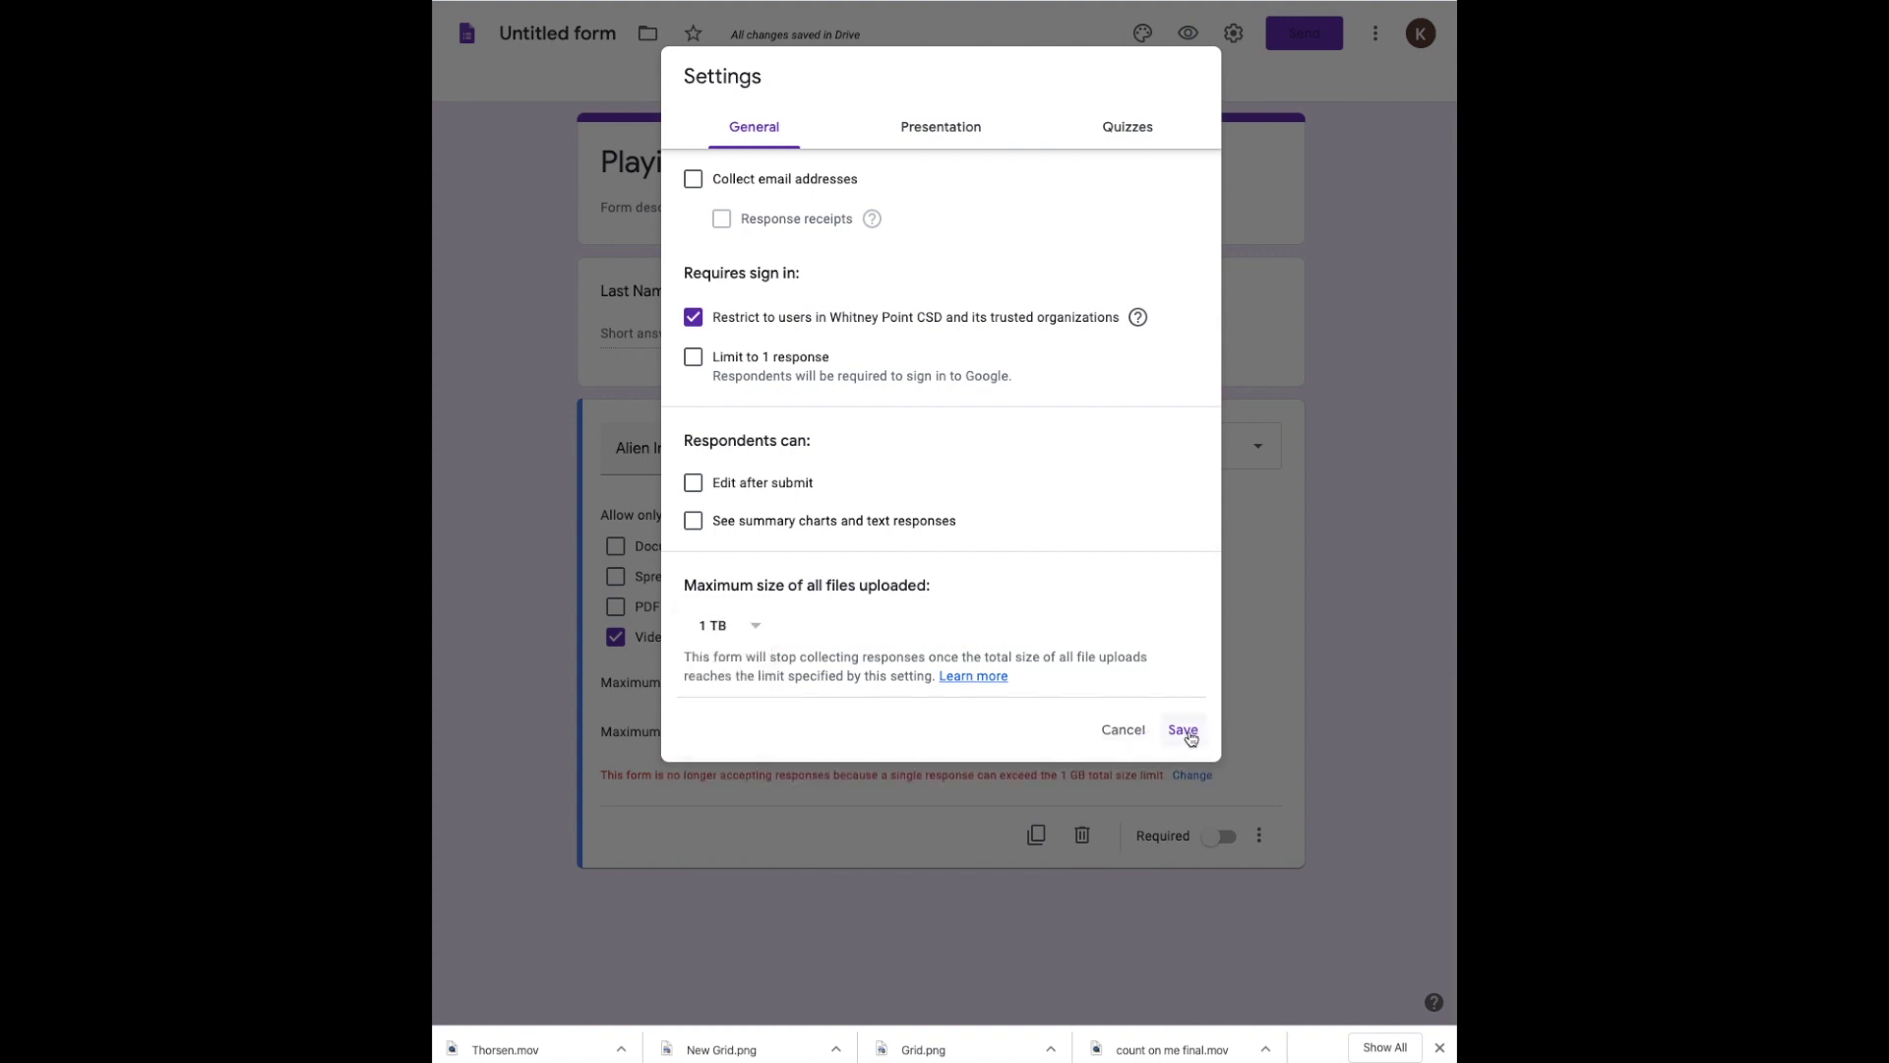
left_click(694, 317)
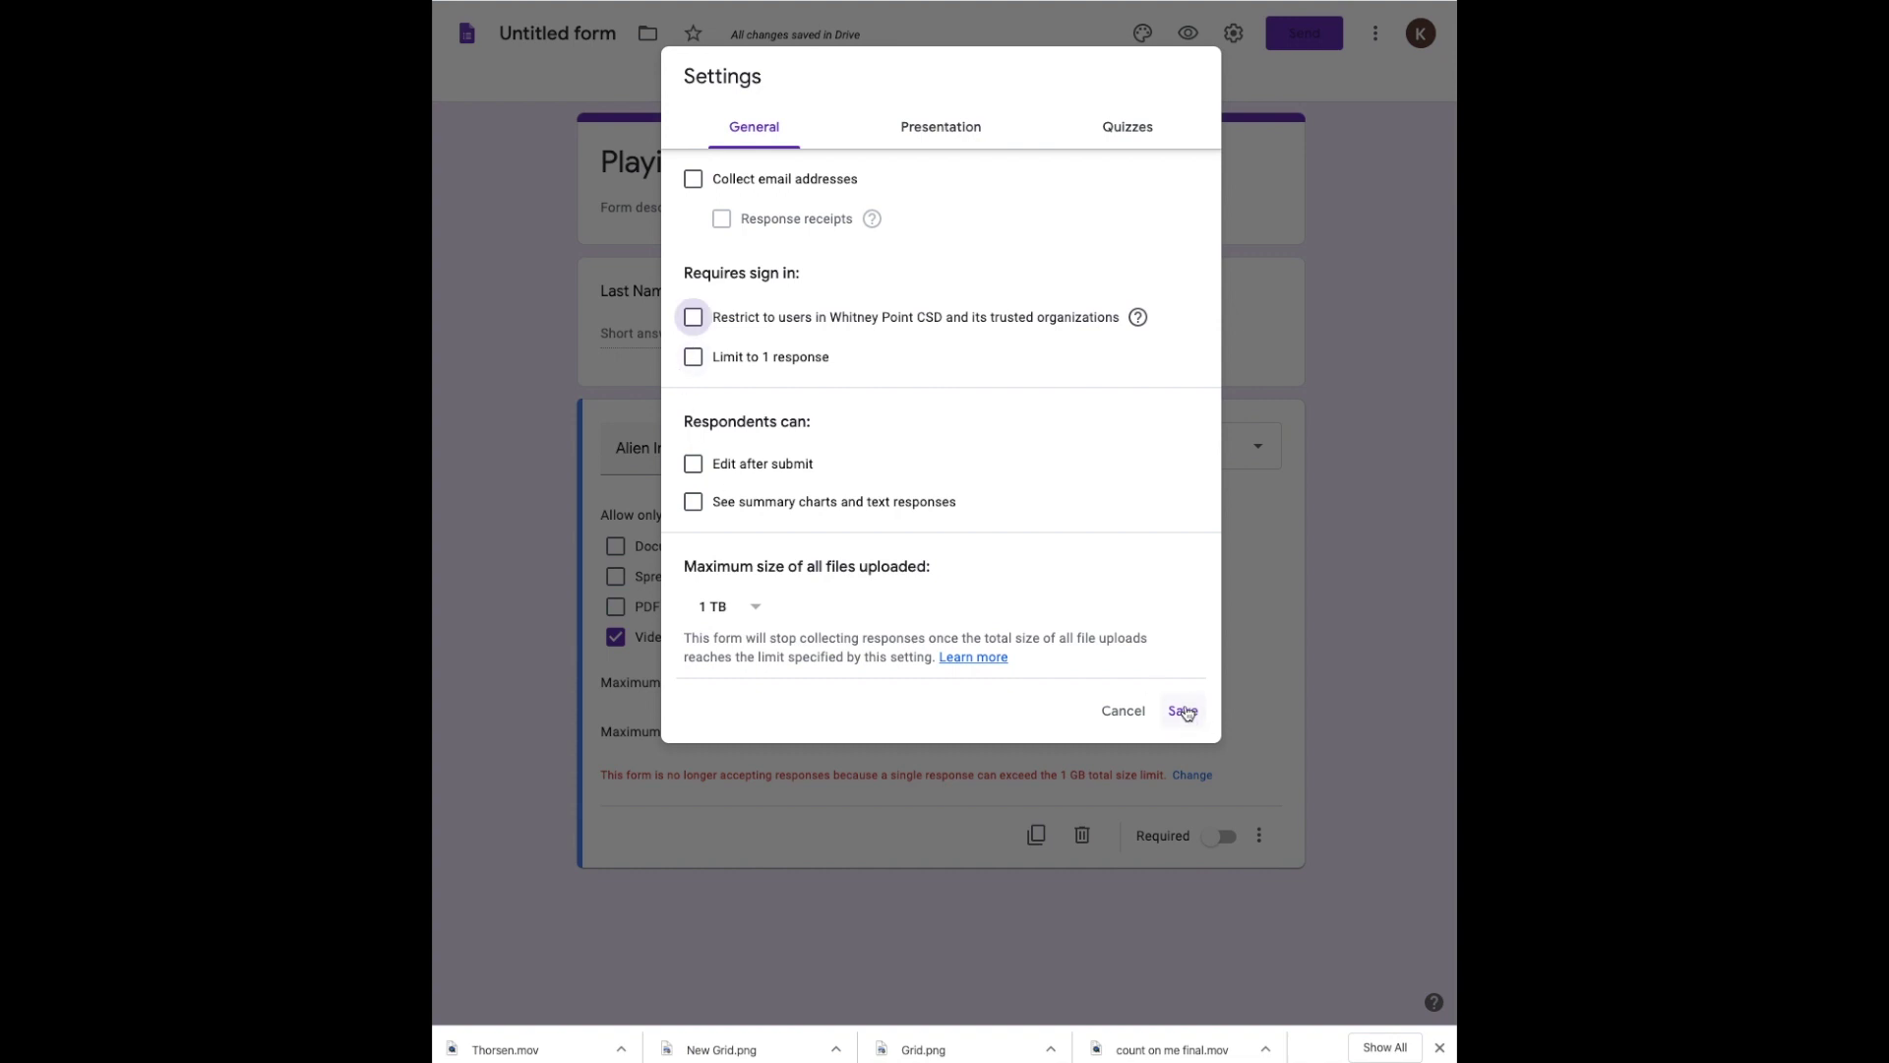
- Make the form a quiz with grades released after manual review, hide missed questions and correct answers, and save the settings
left_click(1092, 127)
left_click(707, 182)
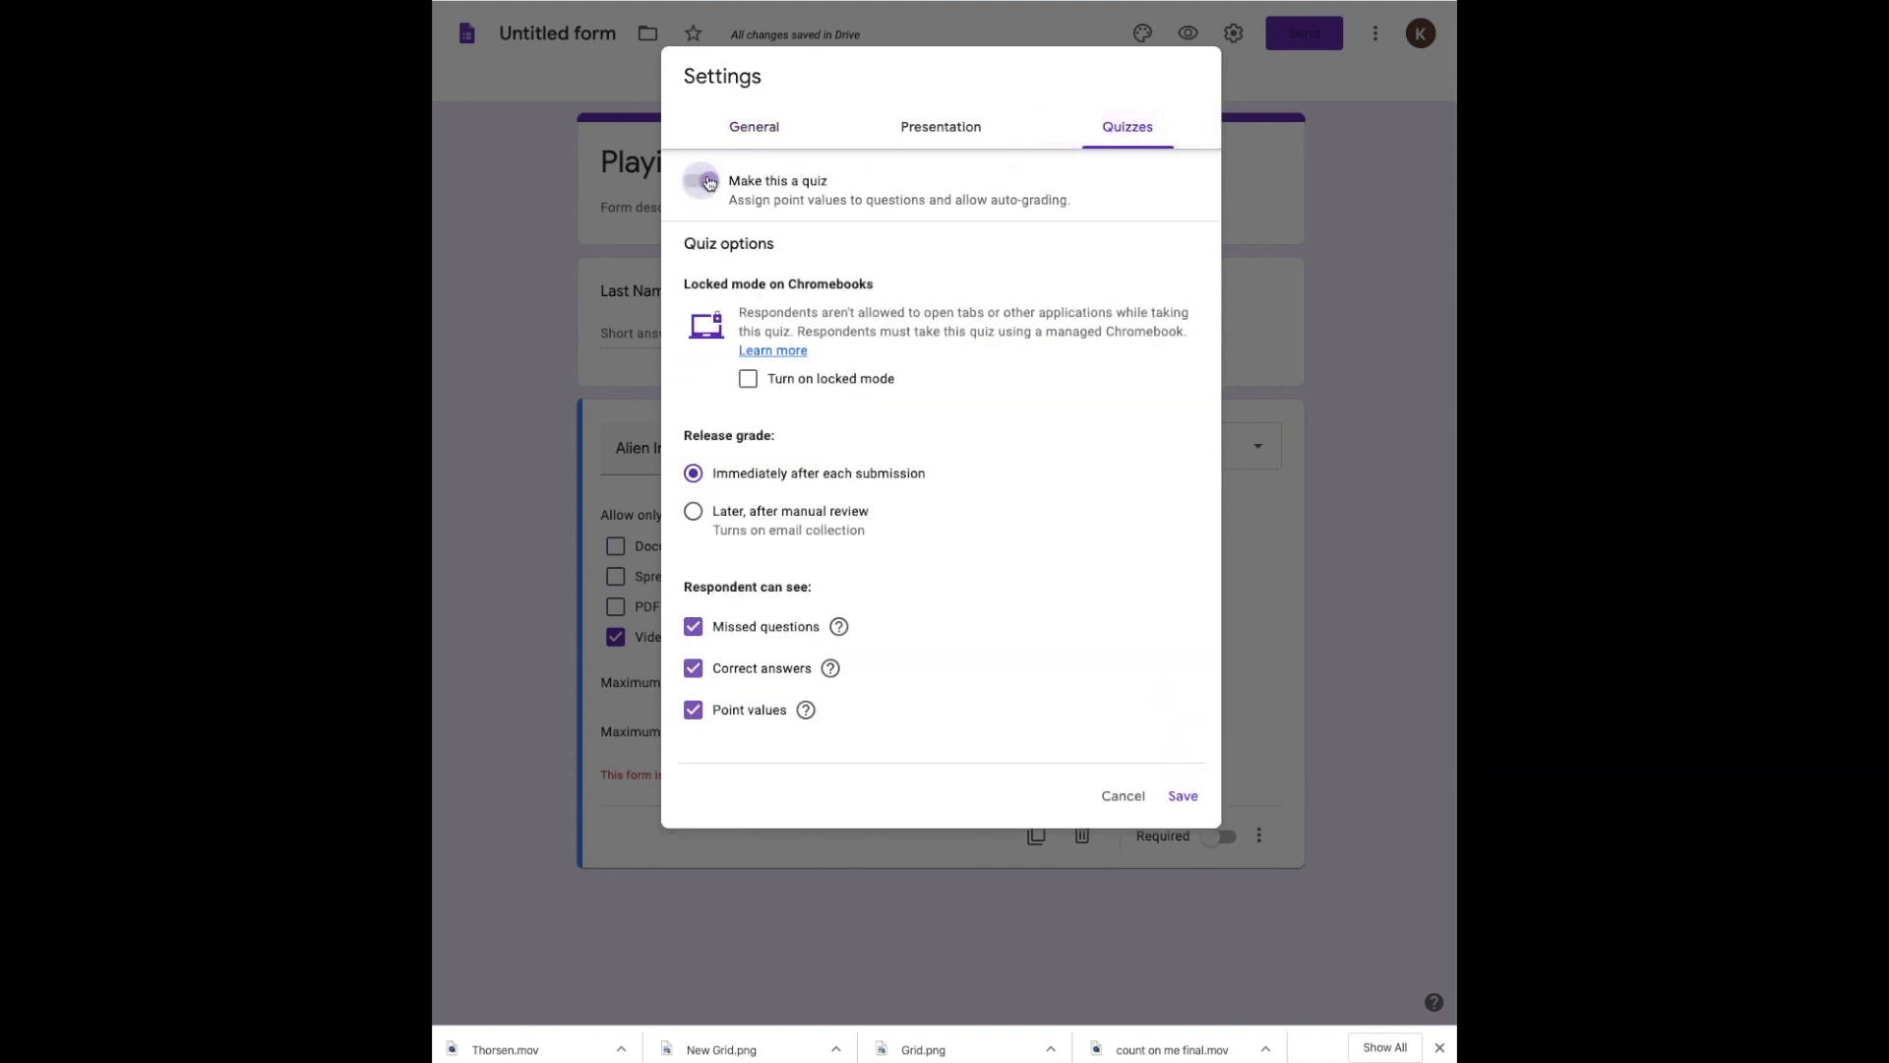
left_click(695, 512)
left_click(693, 627)
left_click(693, 669)
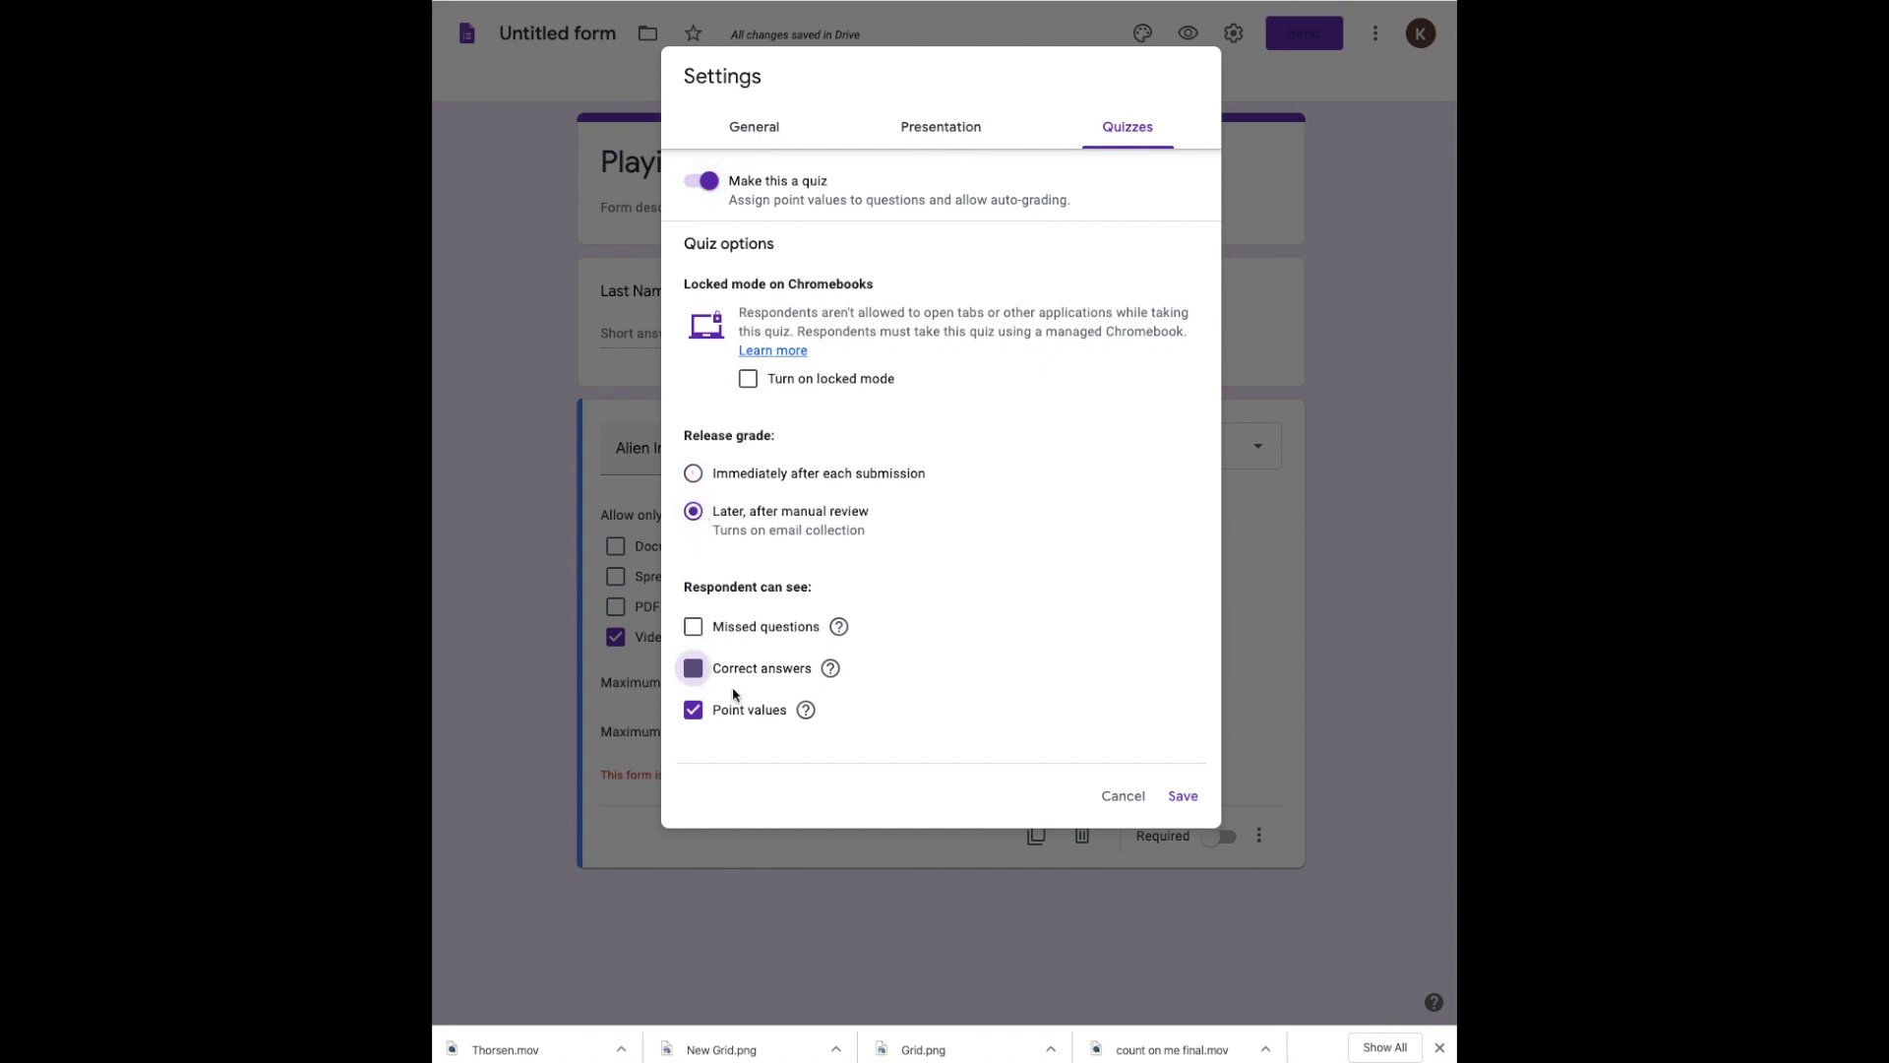
left_click(1183, 796)
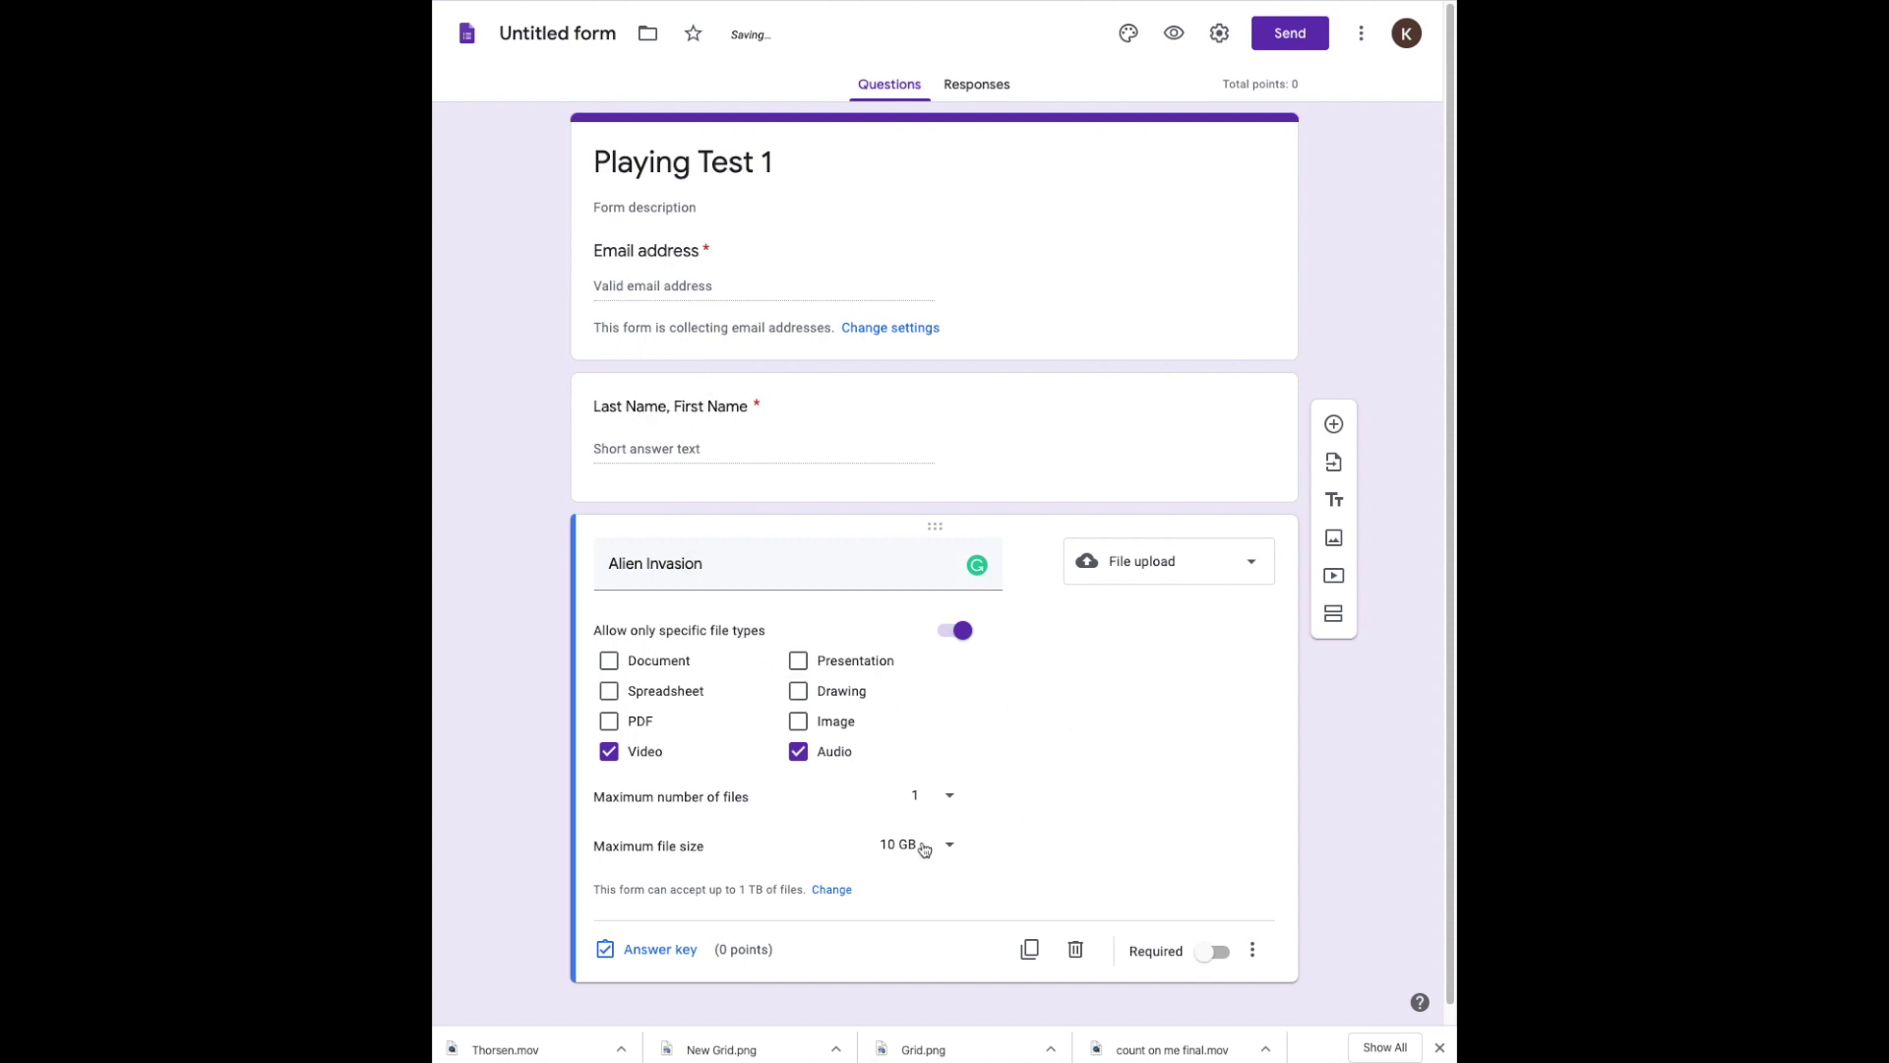
- Assign 10 points to the Alien Invasion question and make it required
left_click(661, 950)
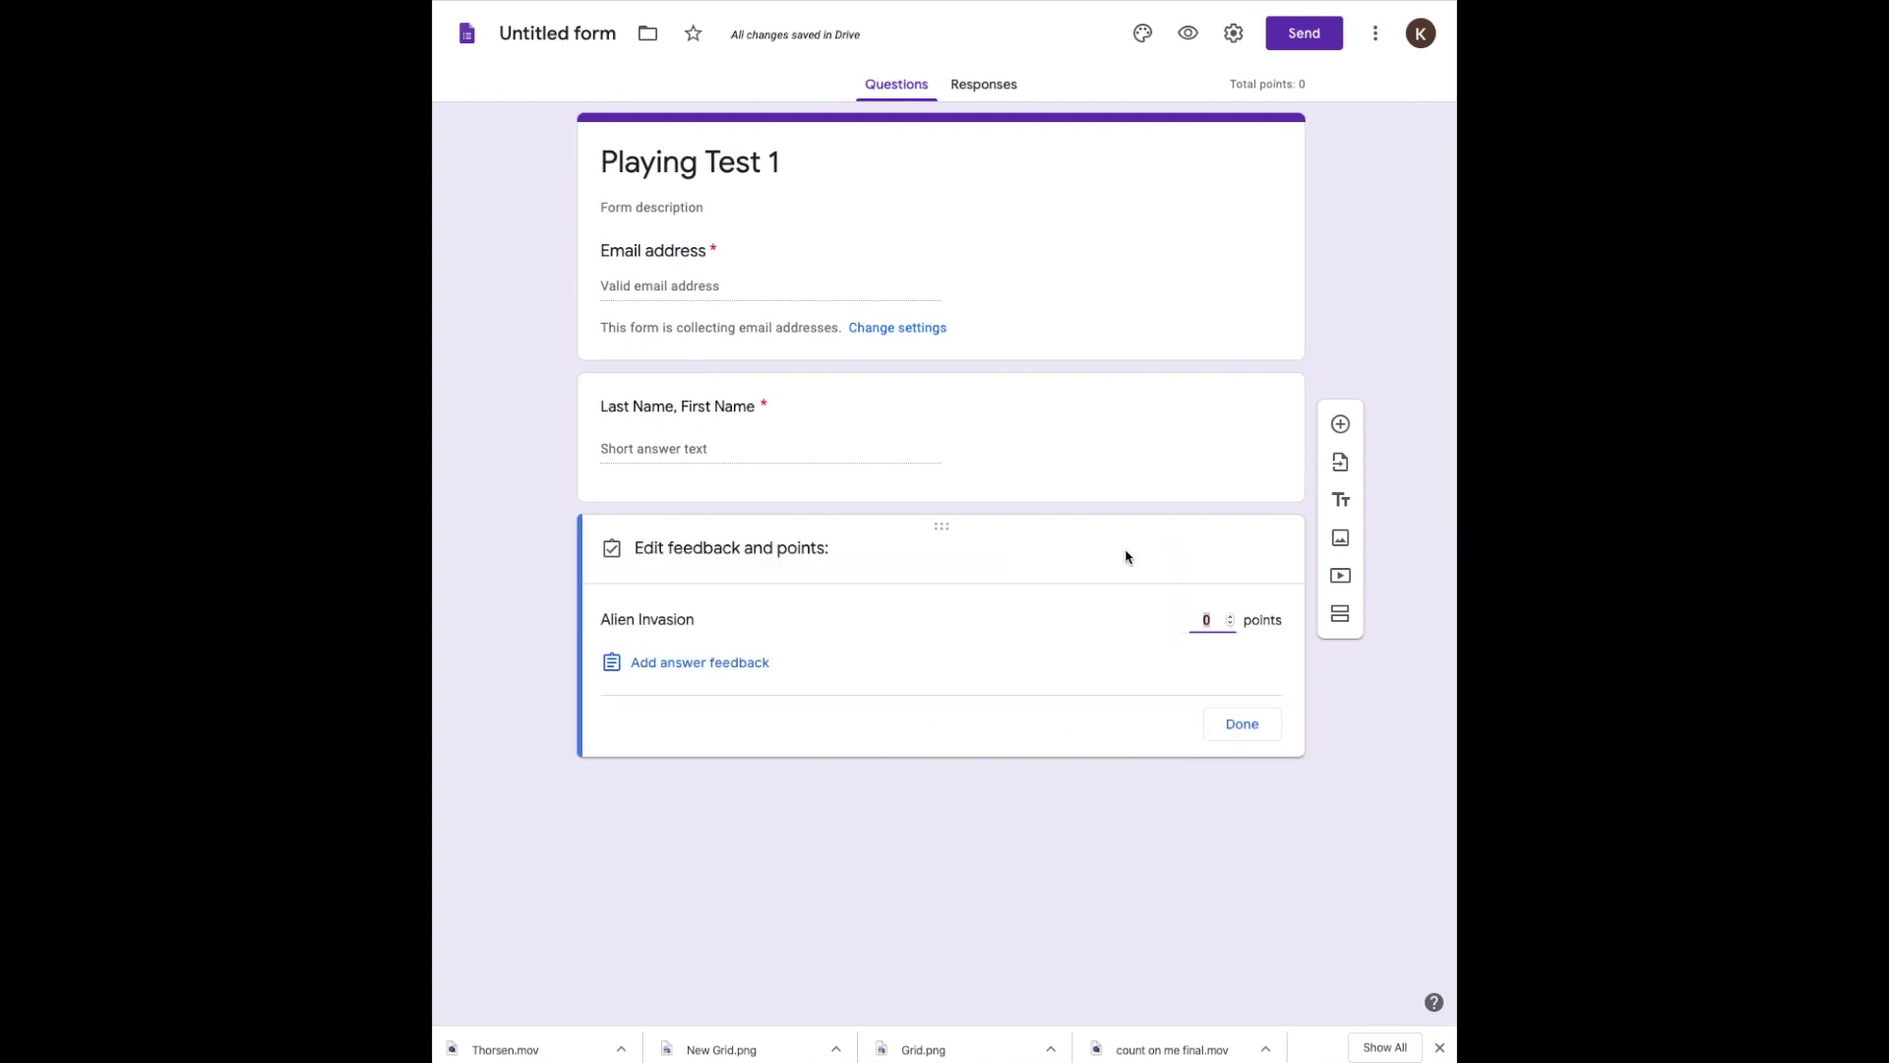
type("10")
left_click(1238, 725)
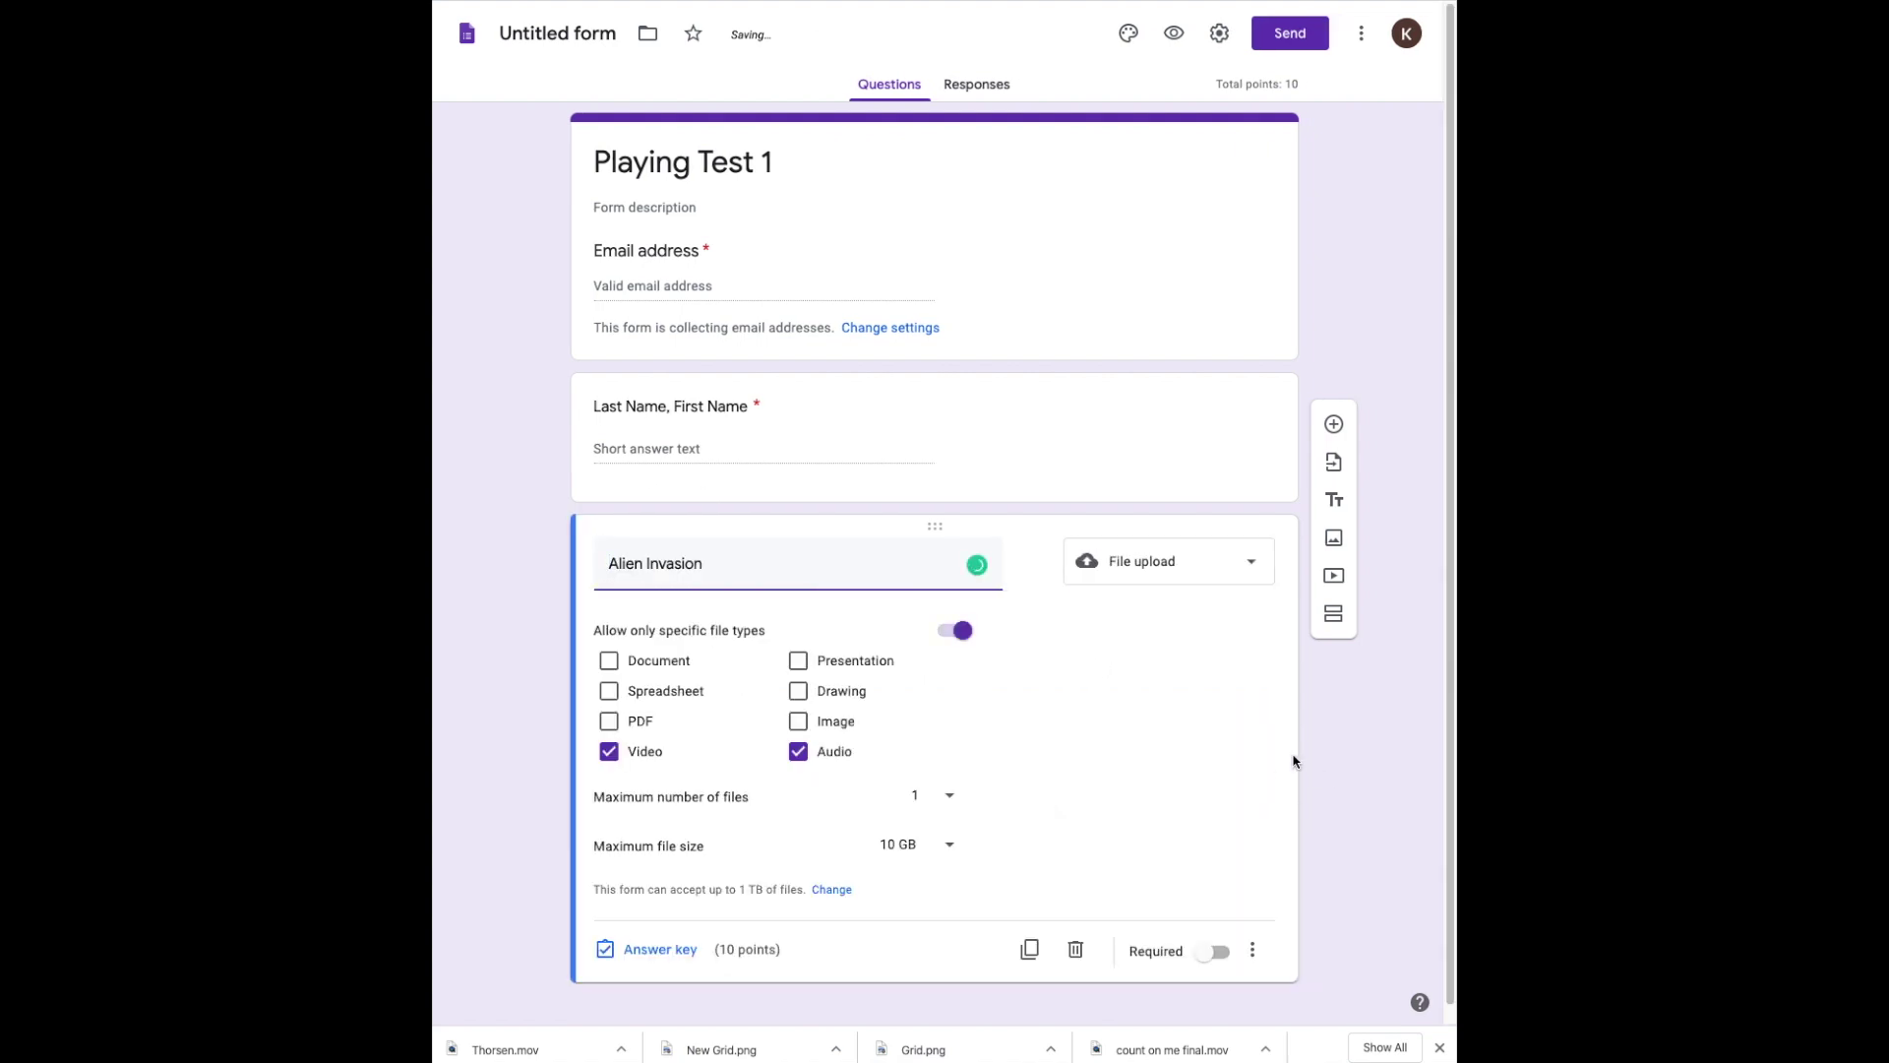
left_click(1216, 957)
- Name the form file "Playing Test 1", and remove the Untitled form attachment from the Classroom assignment
left_click(615, 34)
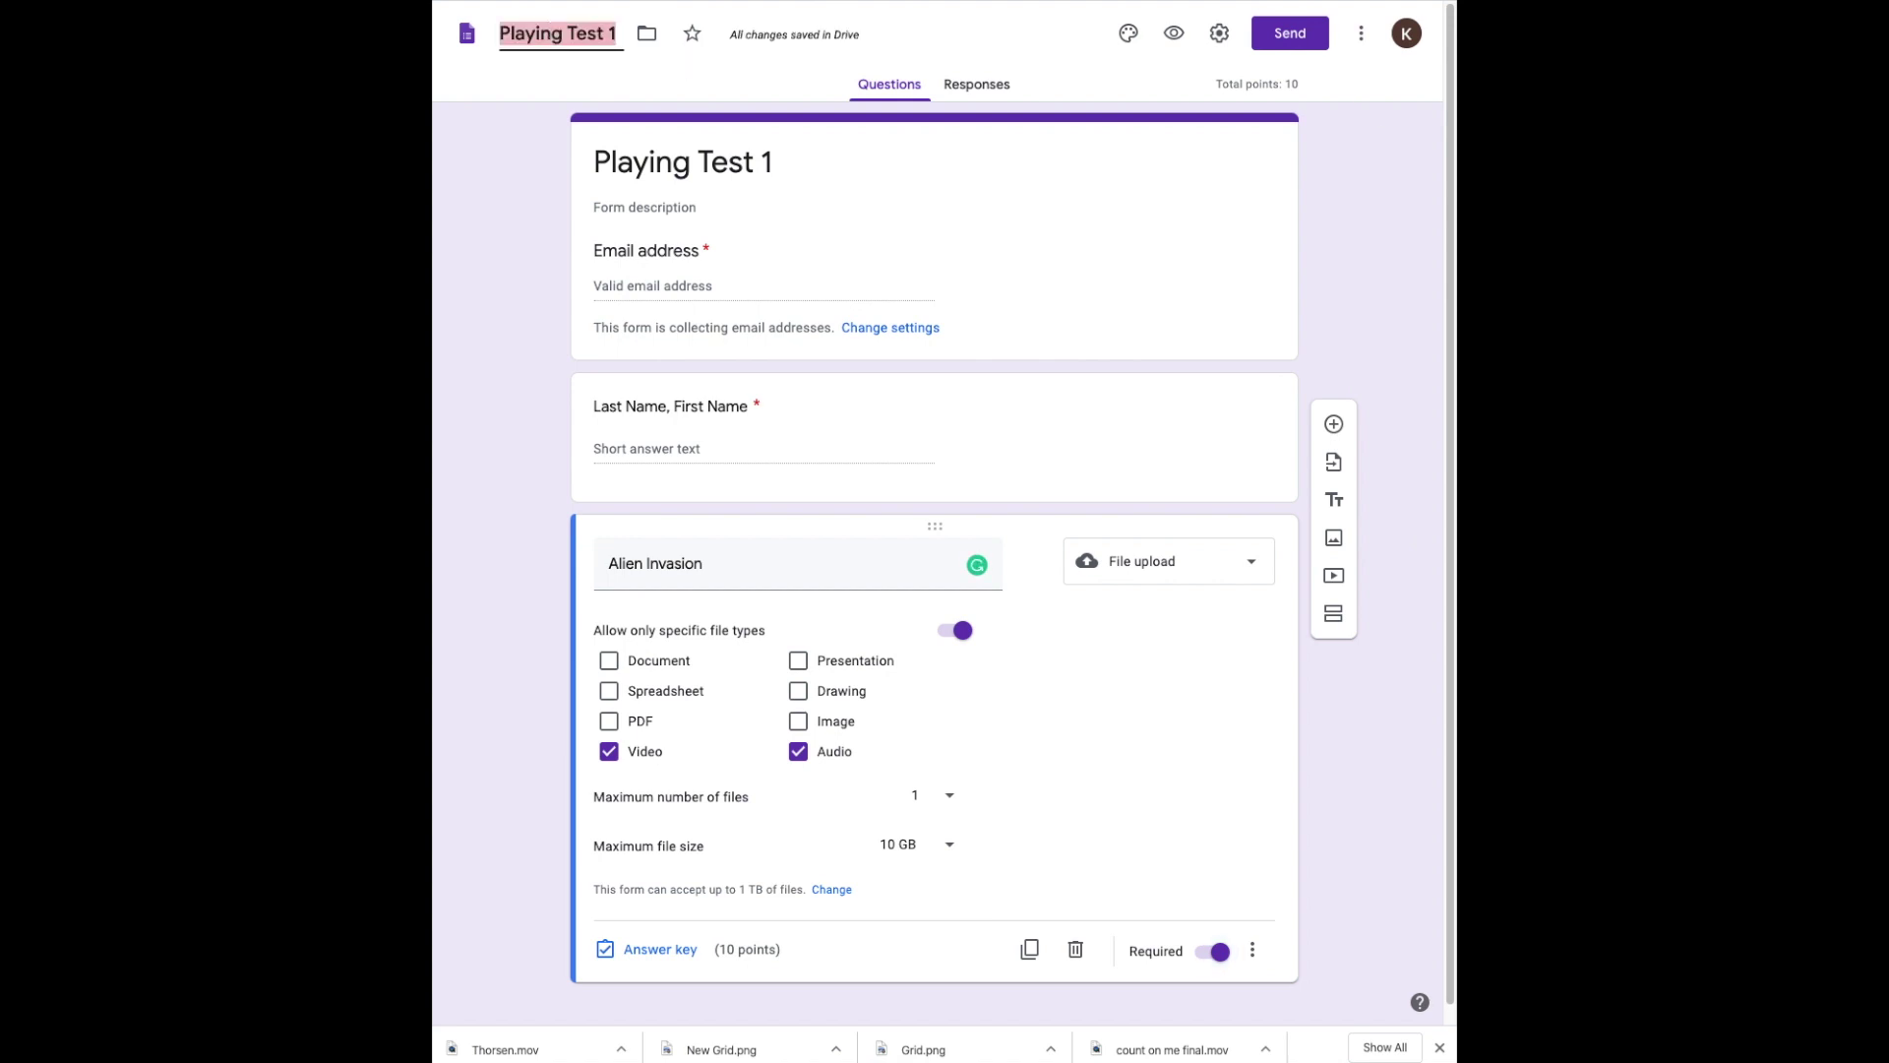
key("ctrl+shift+Tab")
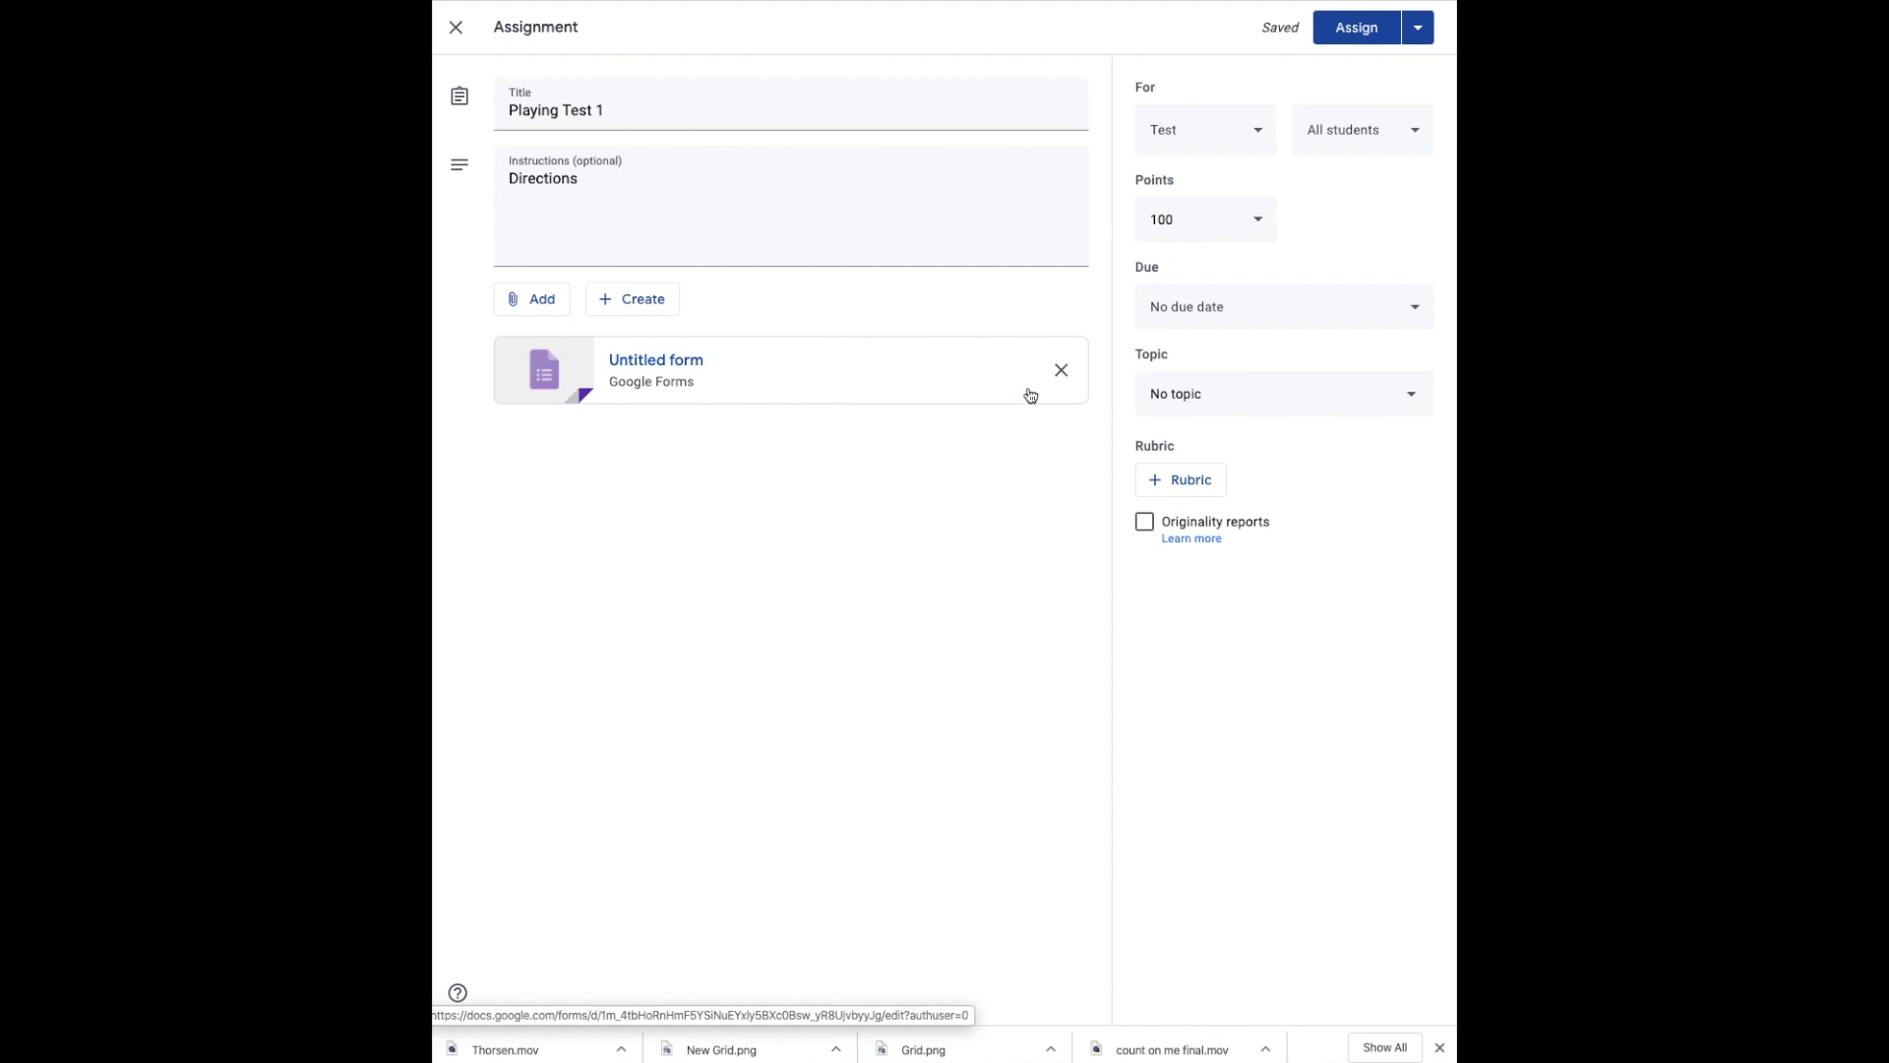
left_click(1061, 371)
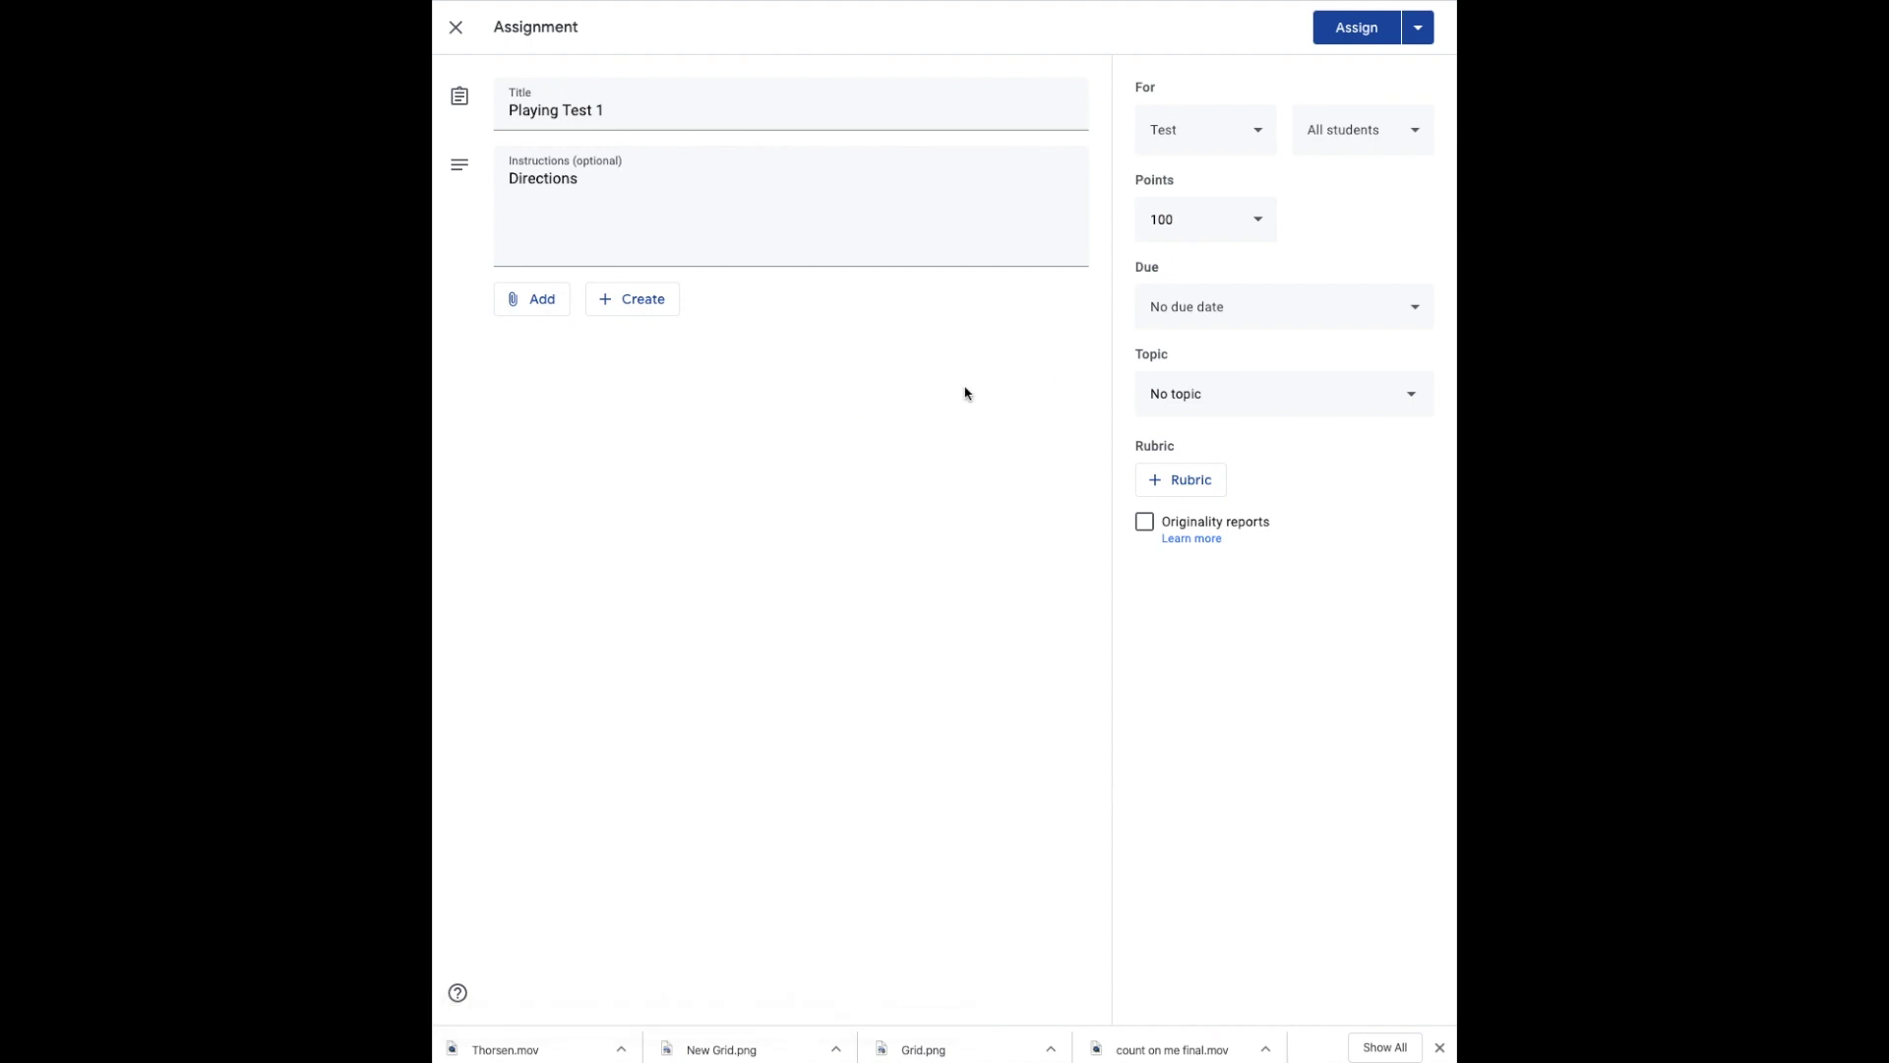
- Attach the Playing Test 1 form to the assignment from the Test > Test folder in My Drive
left_click(540, 308)
left_click(544, 349)
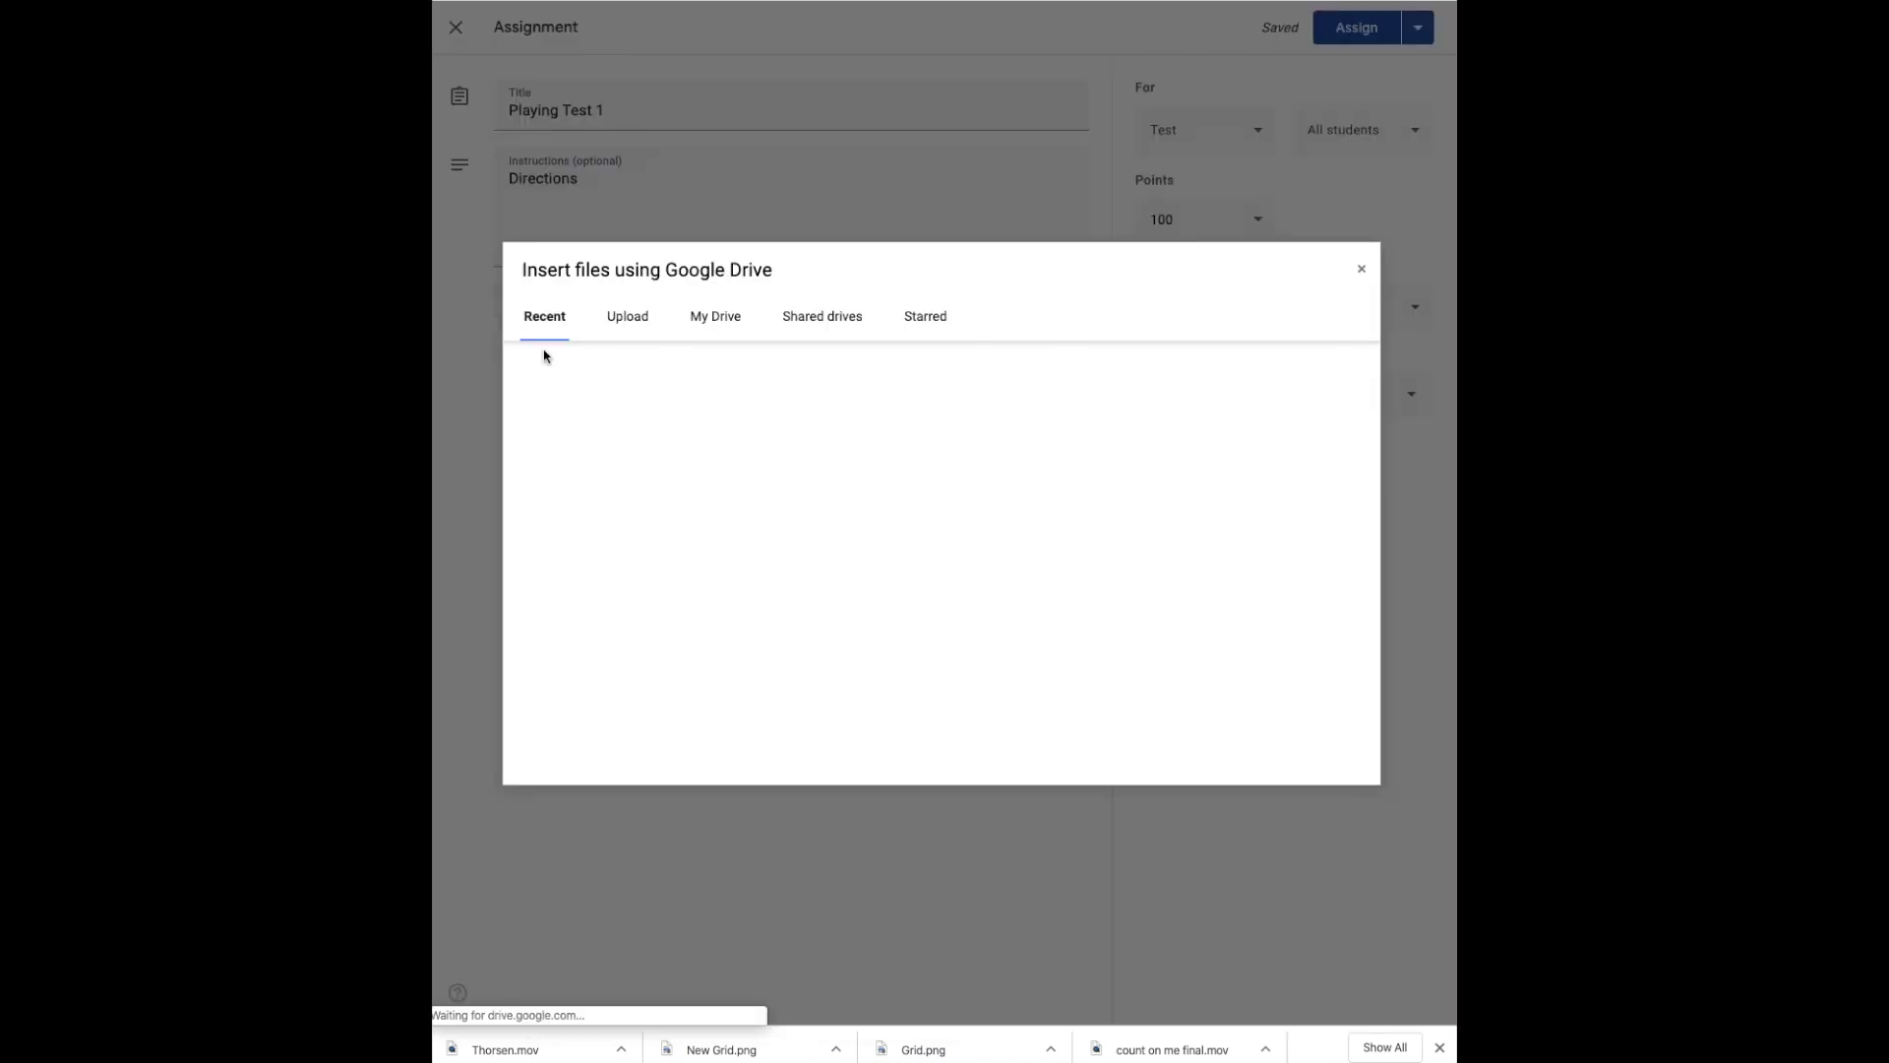
left_click(715, 317)
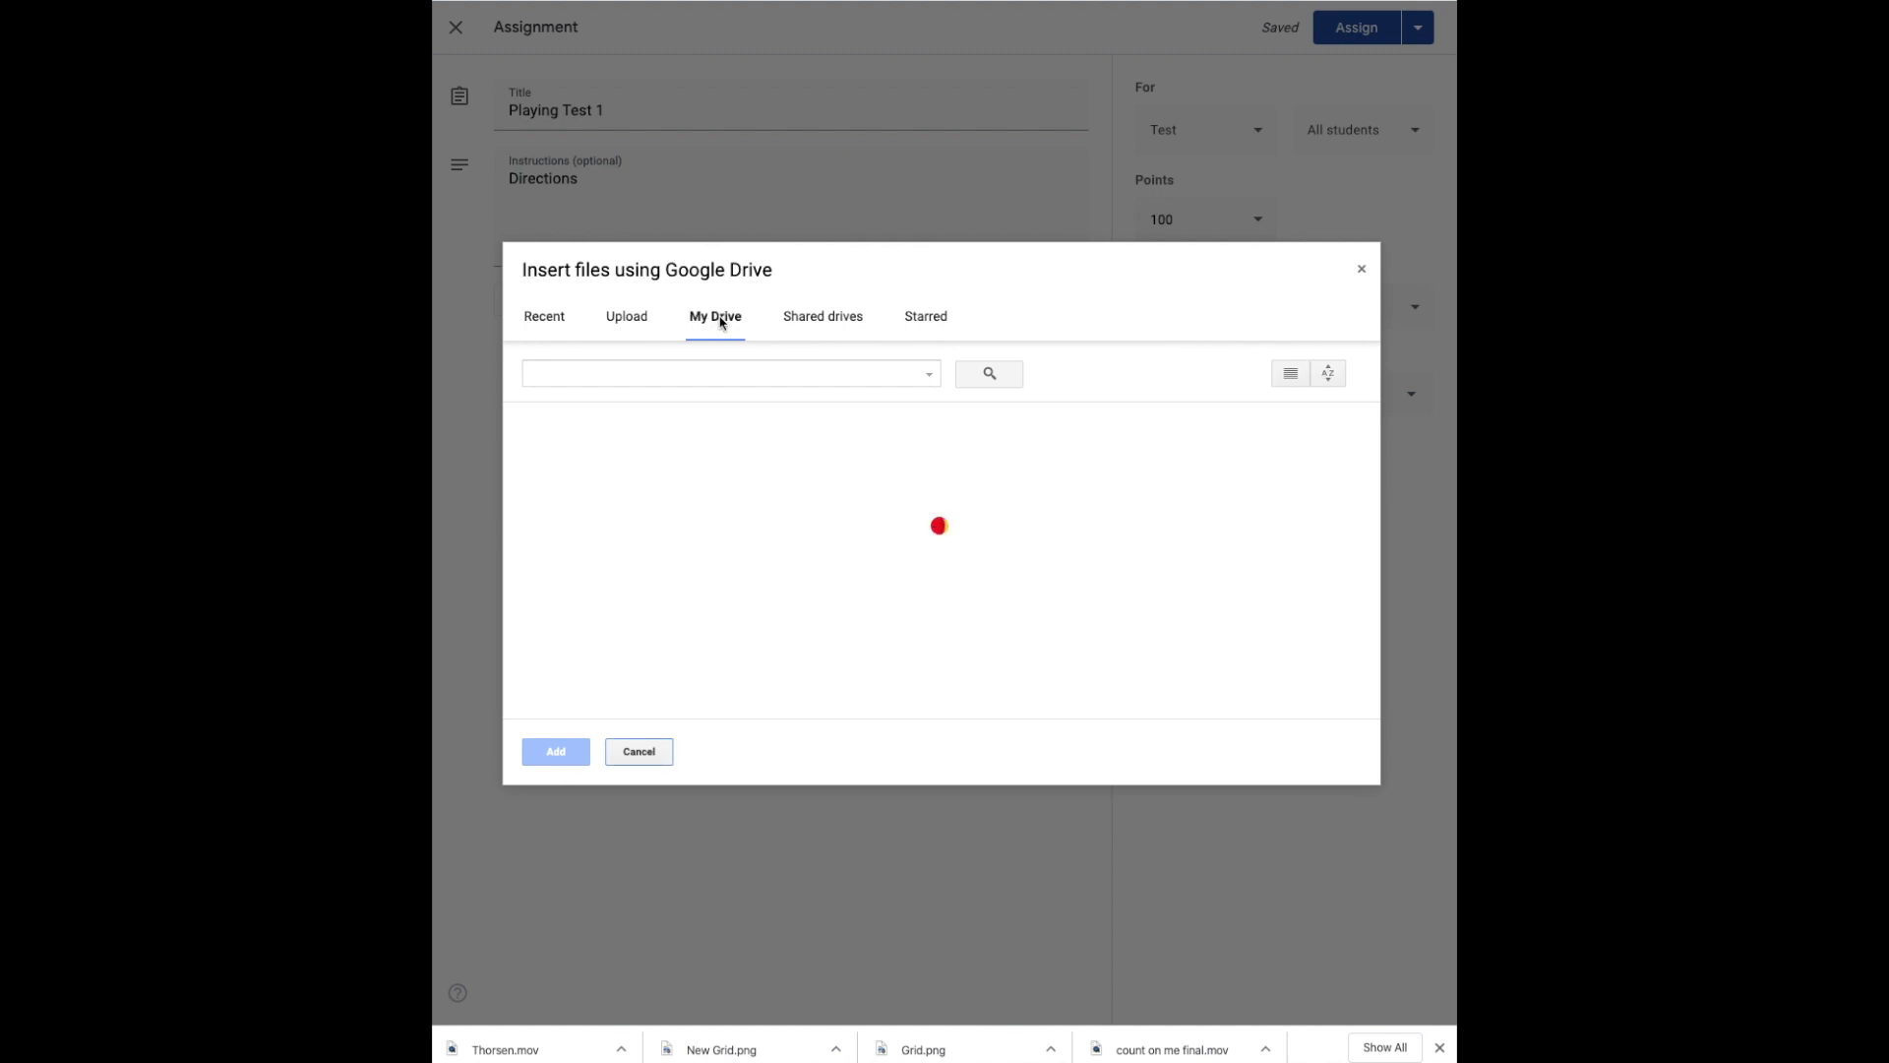
double_click(603, 486)
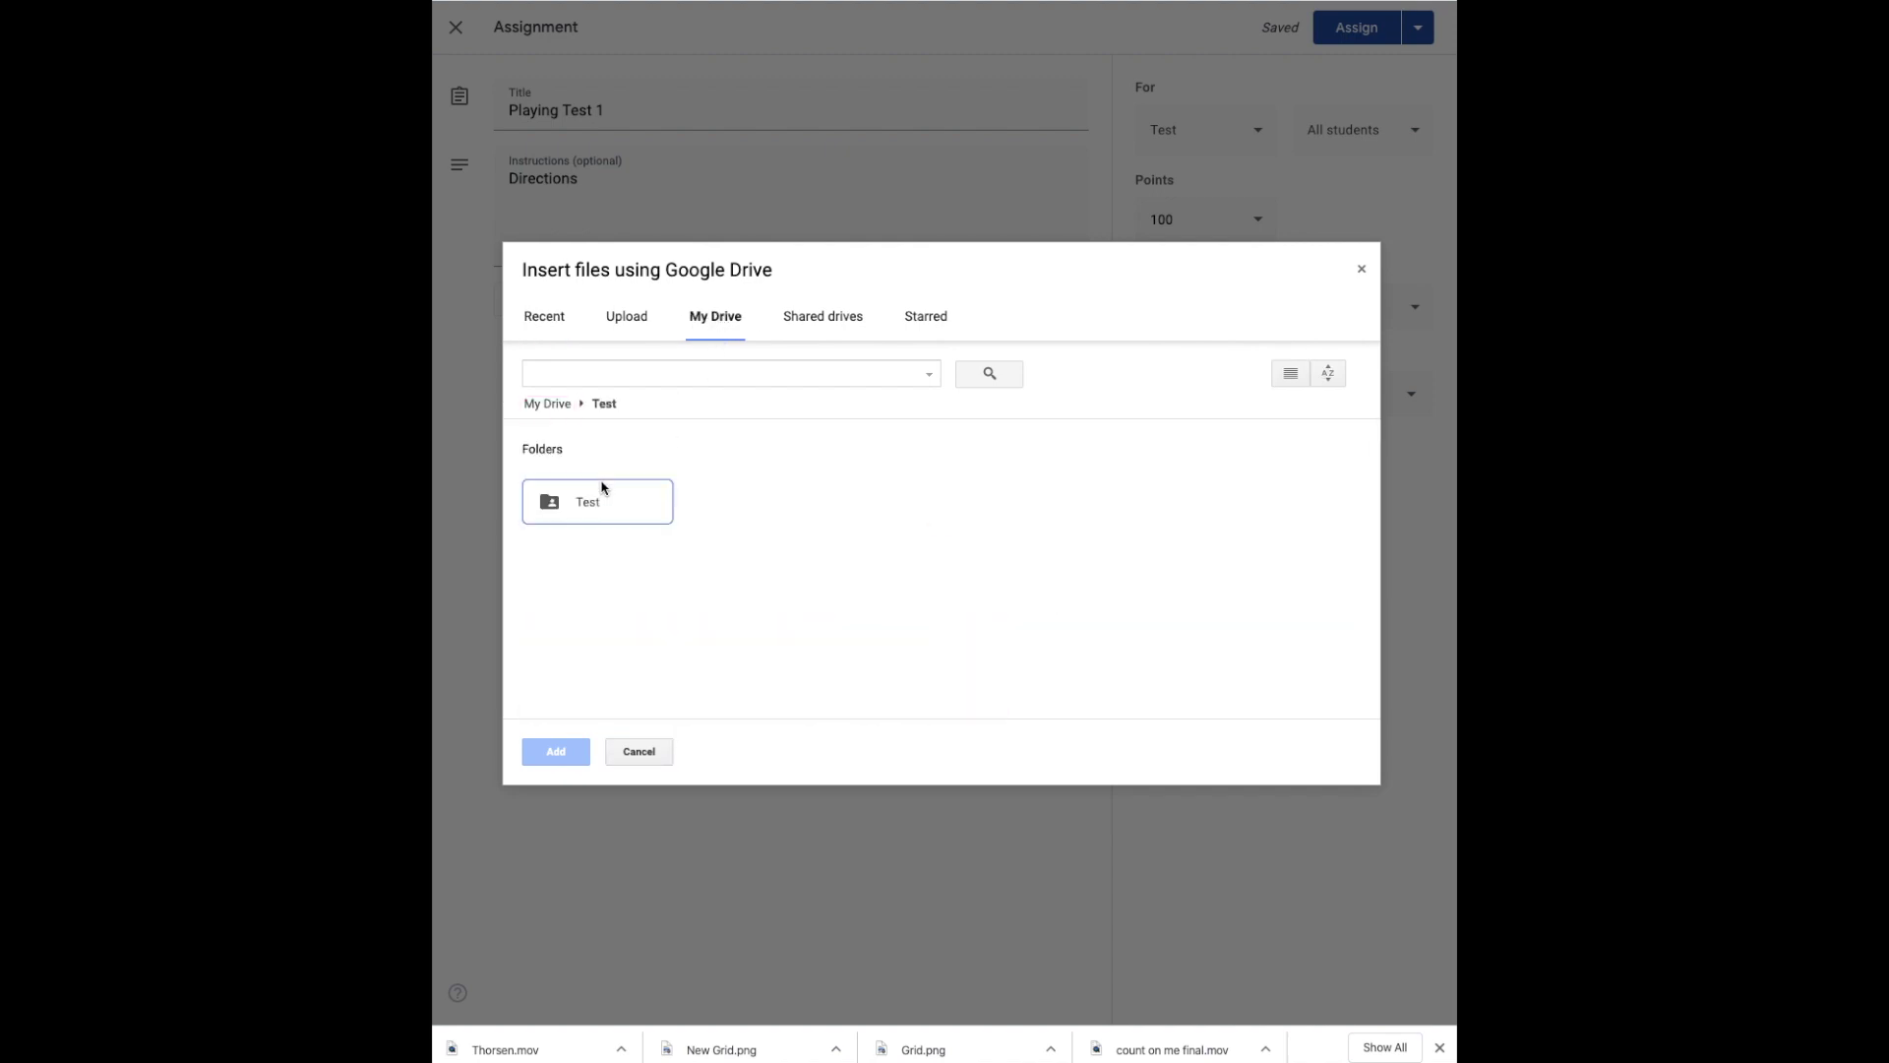
double_click(602, 504)
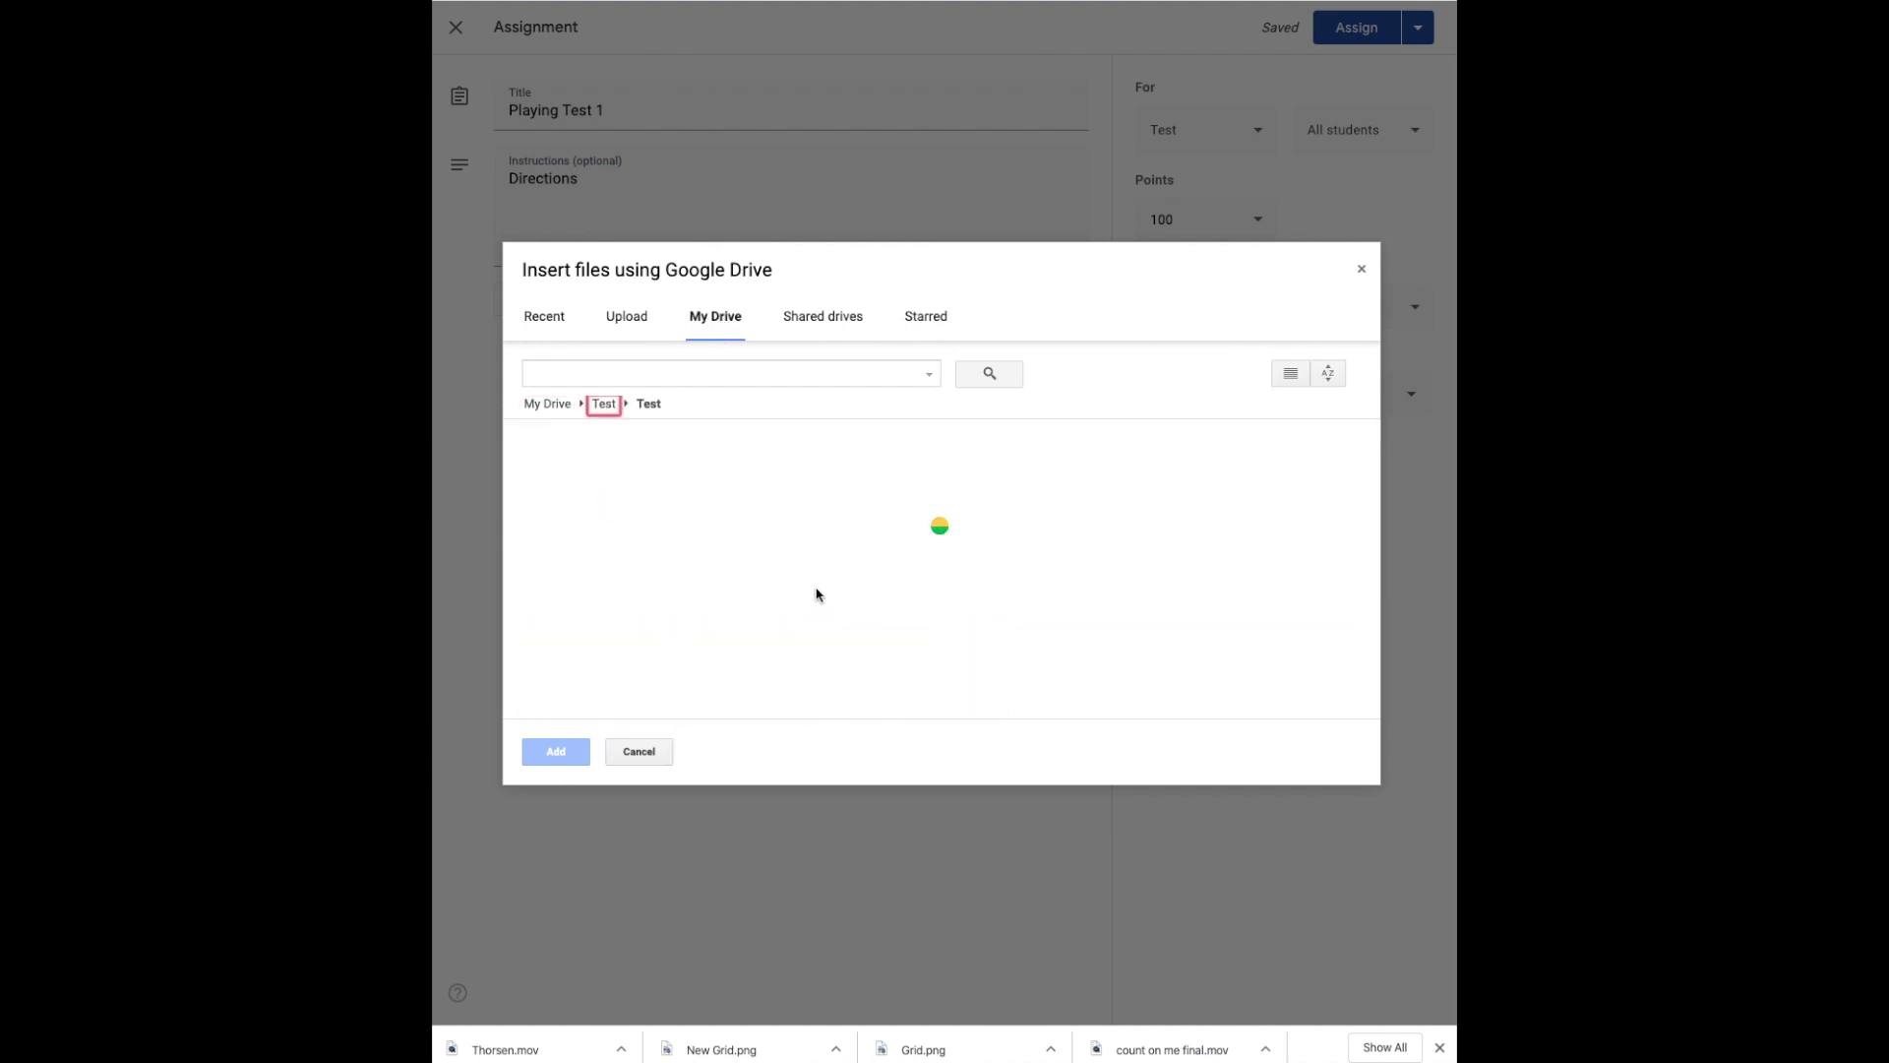
scroll(610, 647, "down", 1)
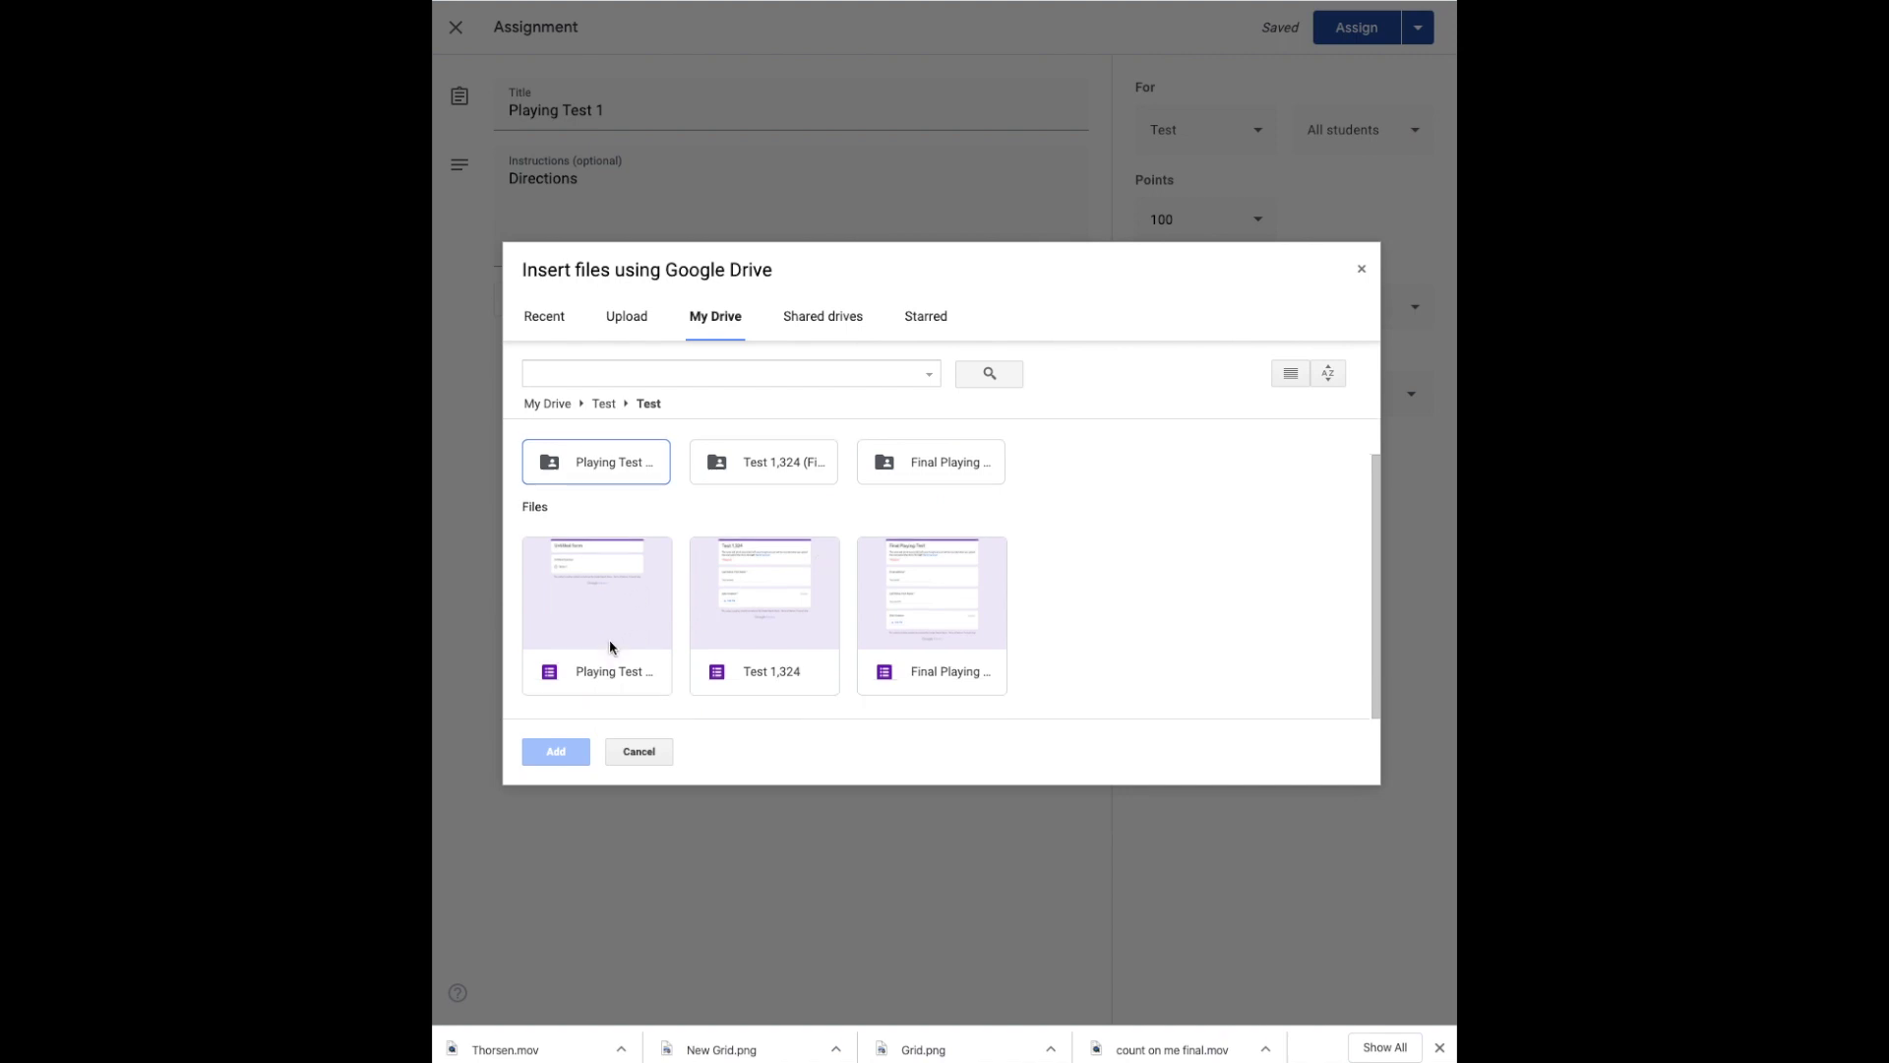
left_click(599, 612)
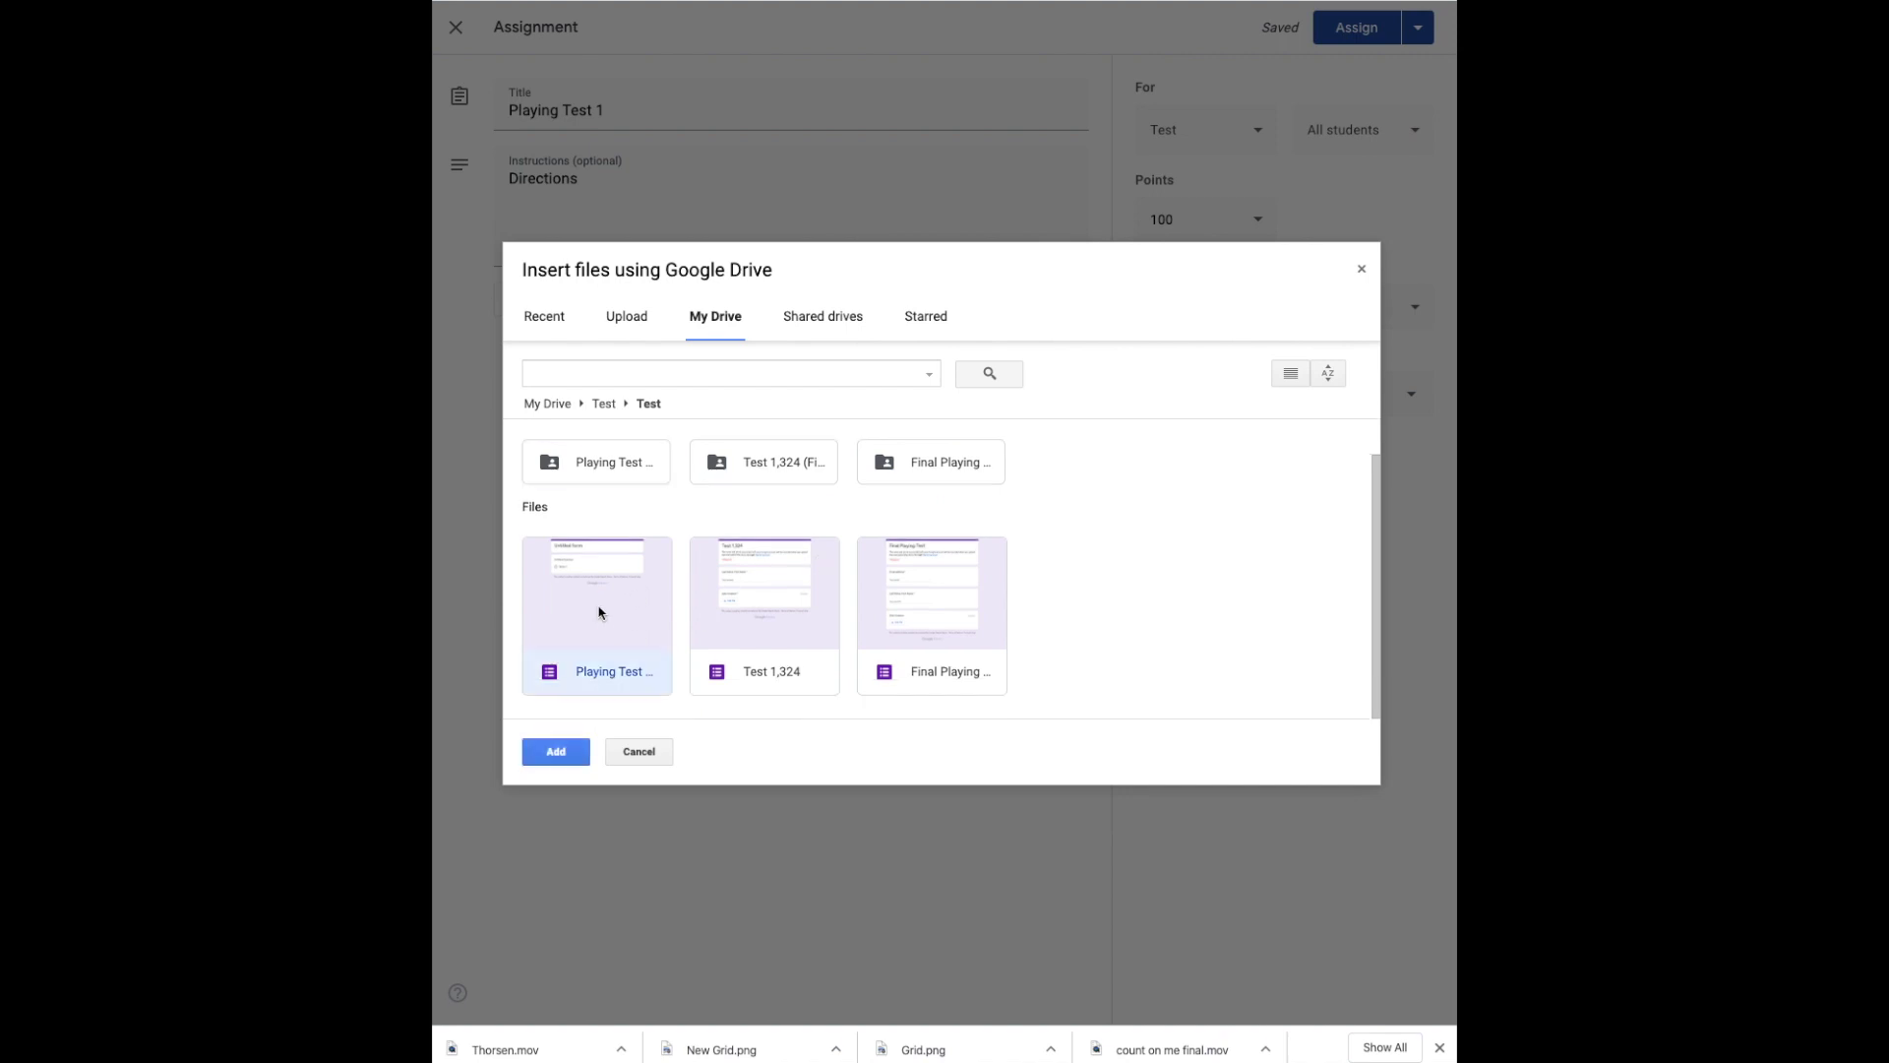
left_click(563, 751)
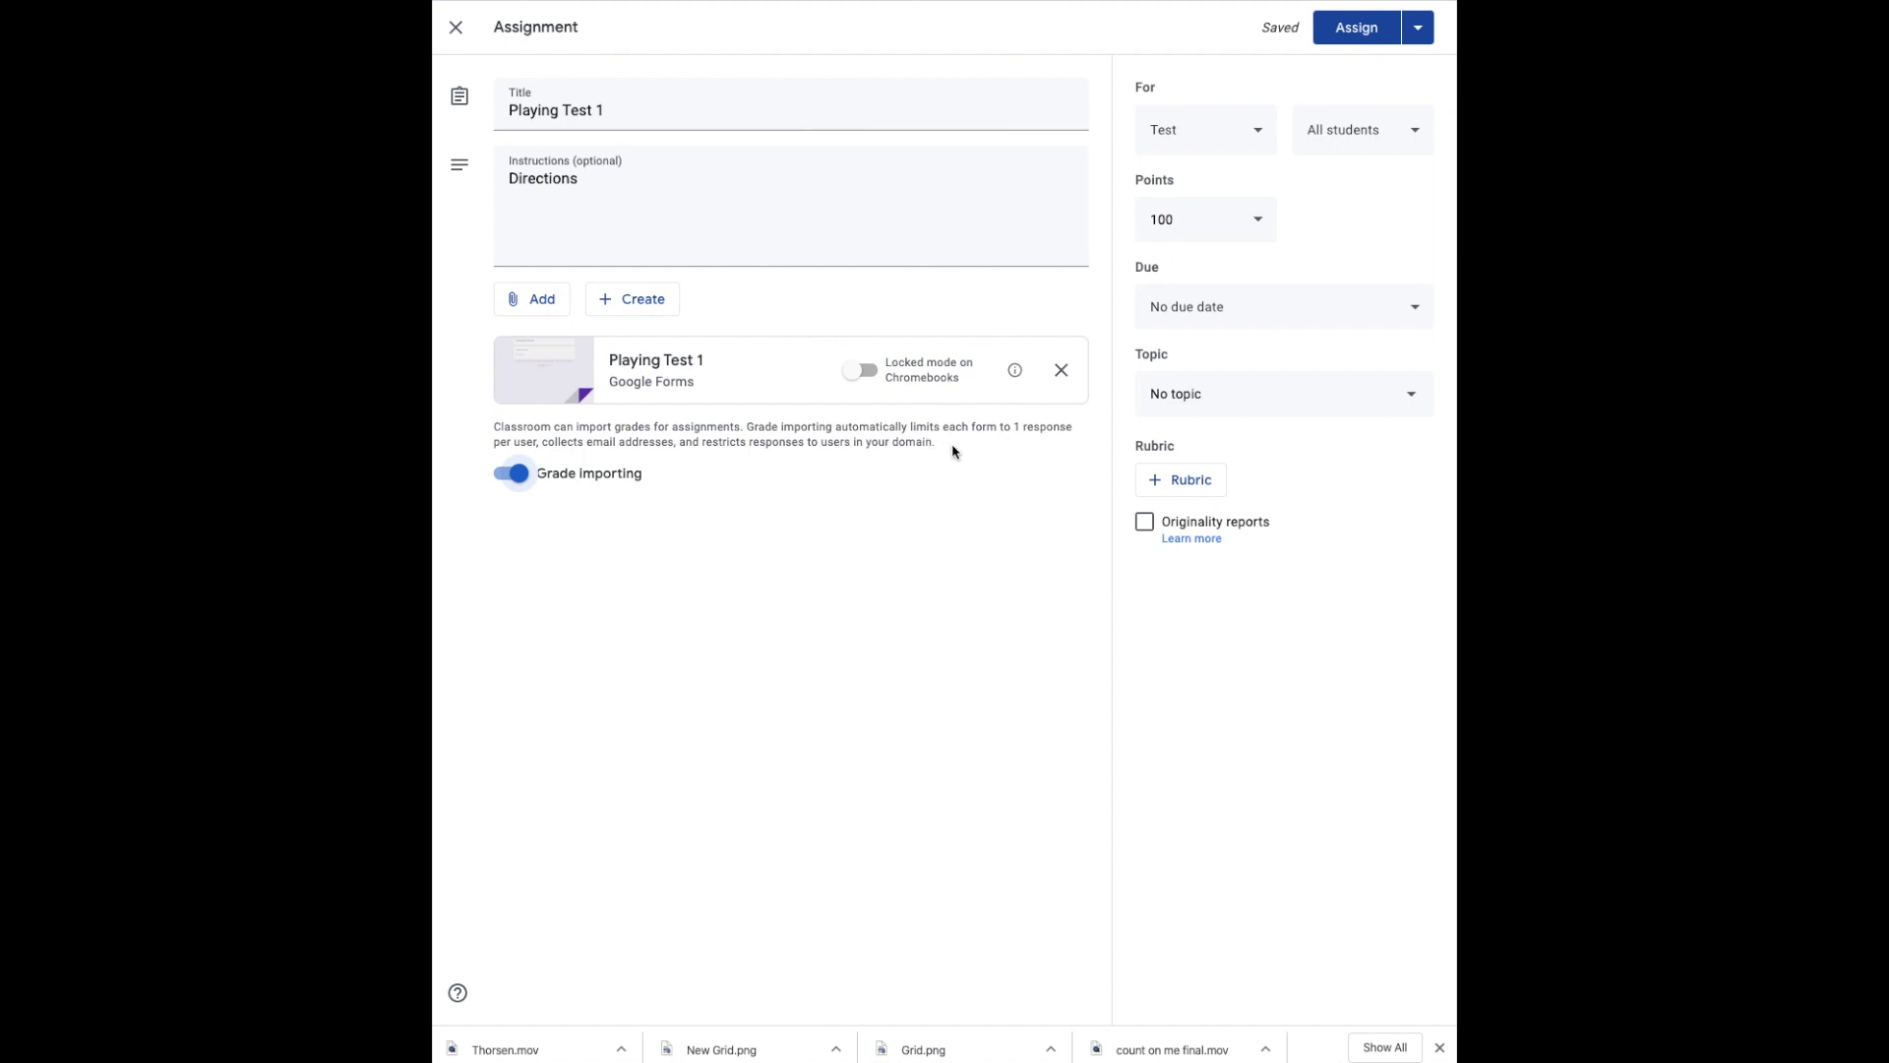
- Set the assignment's points to 10
left_click(1165, 220)
double_click(1165, 220)
type("10")
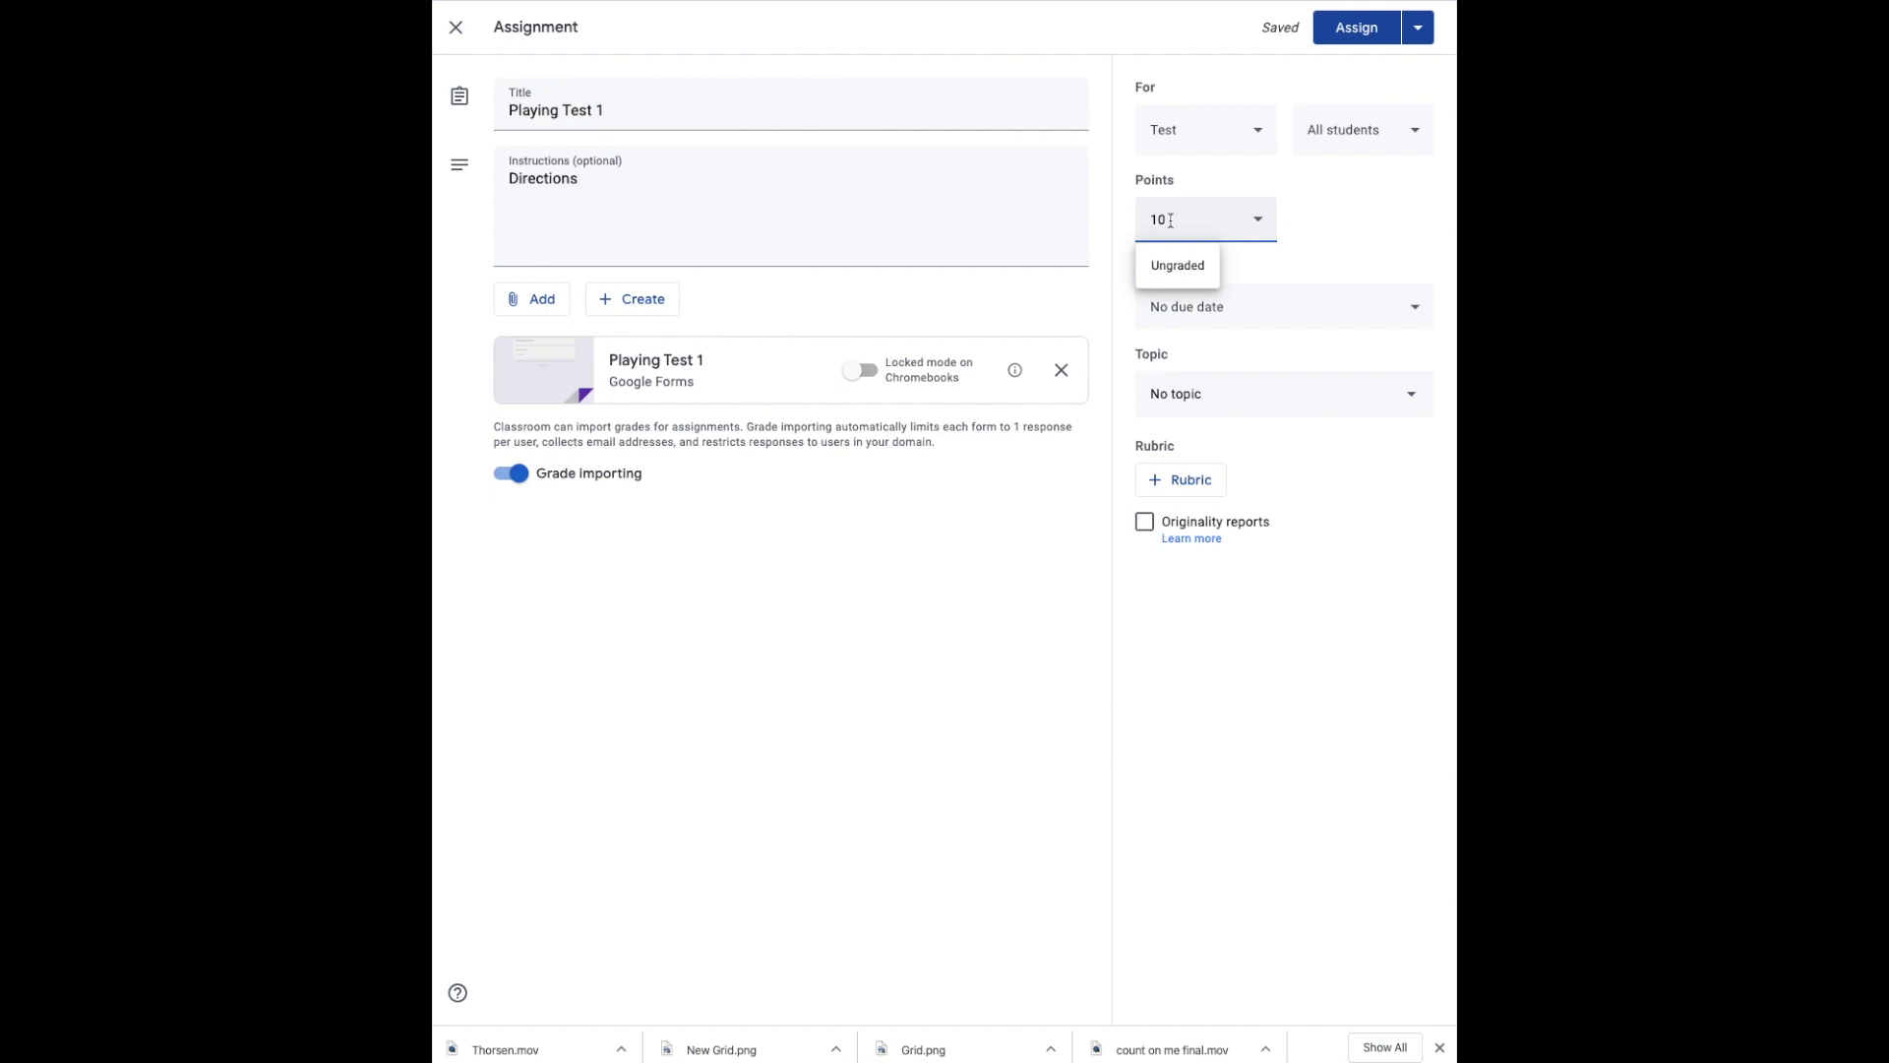
left_click(1373, 217)
- Set the due date to Apr 30, 2020 at 11:59 PM and assign the work to the class
left_click(1354, 312)
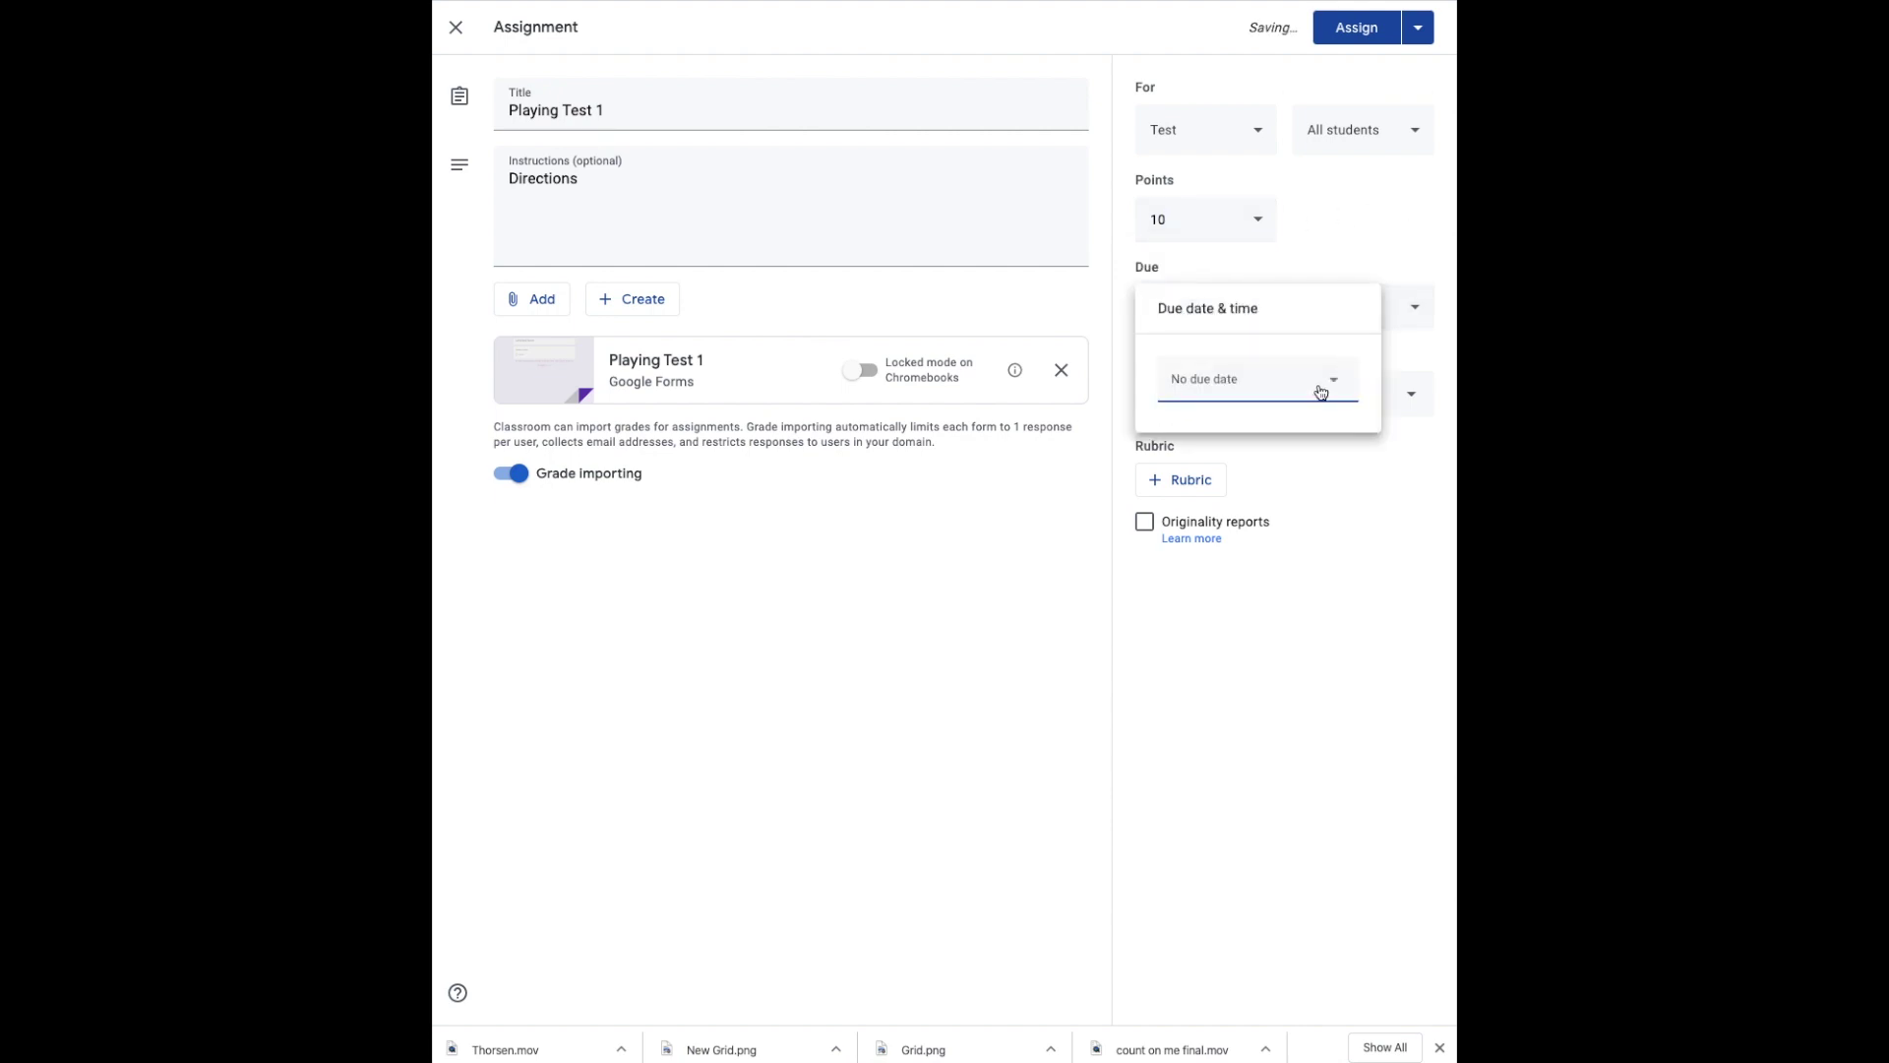
left_click(1320, 391)
left_click(1299, 586)
left_click(1320, 439)
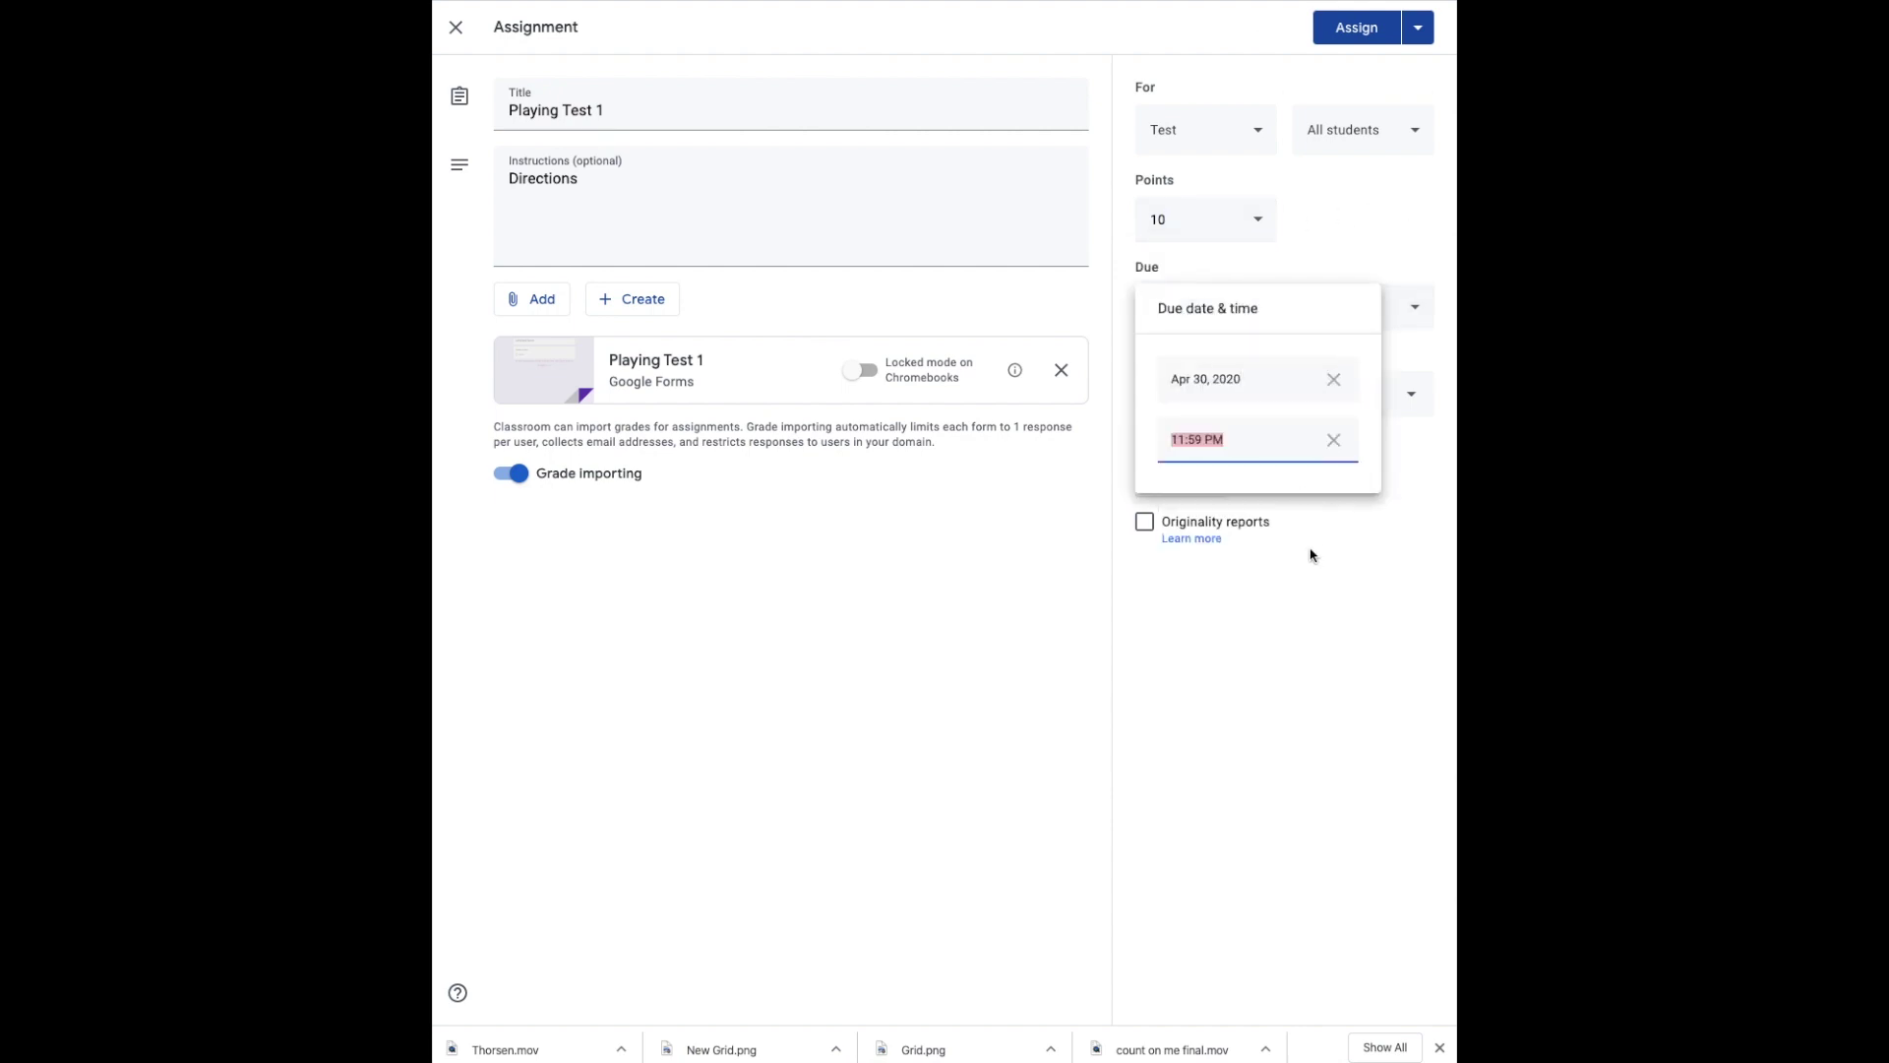
left_click(1310, 555)
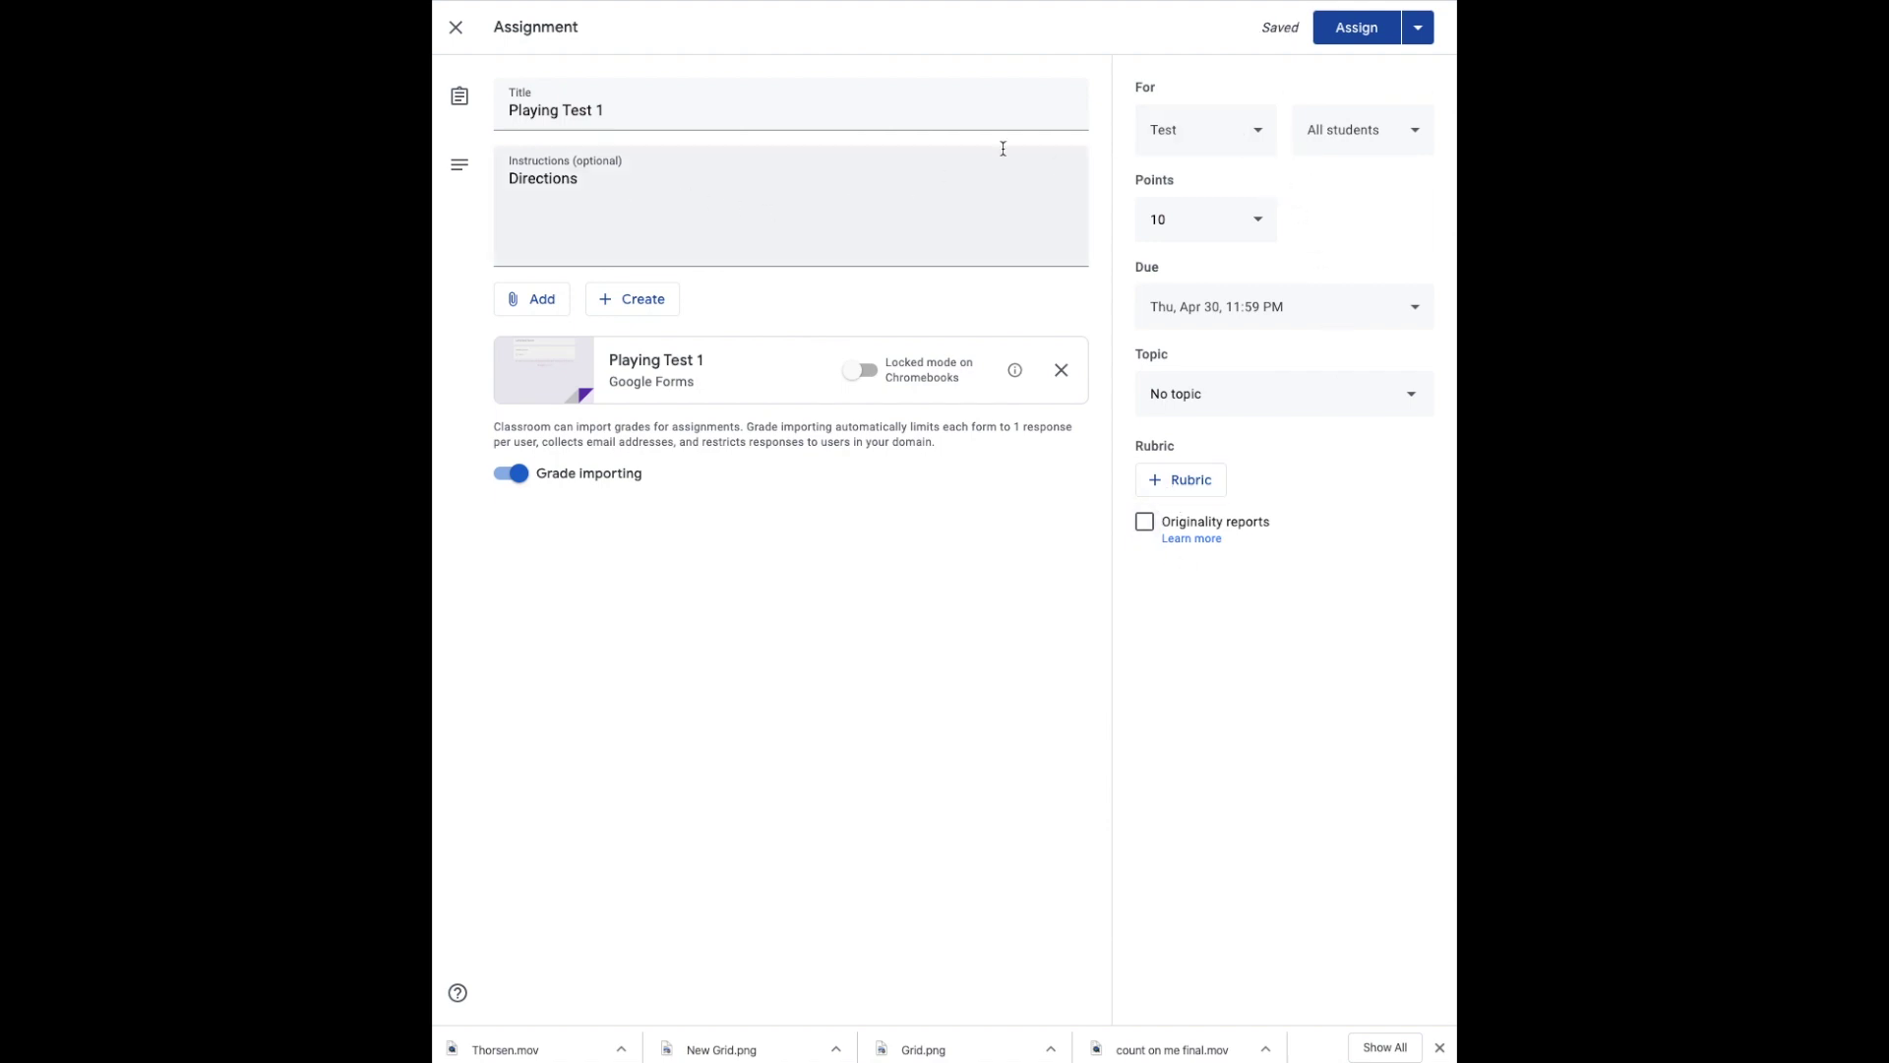
left_click(1360, 33)
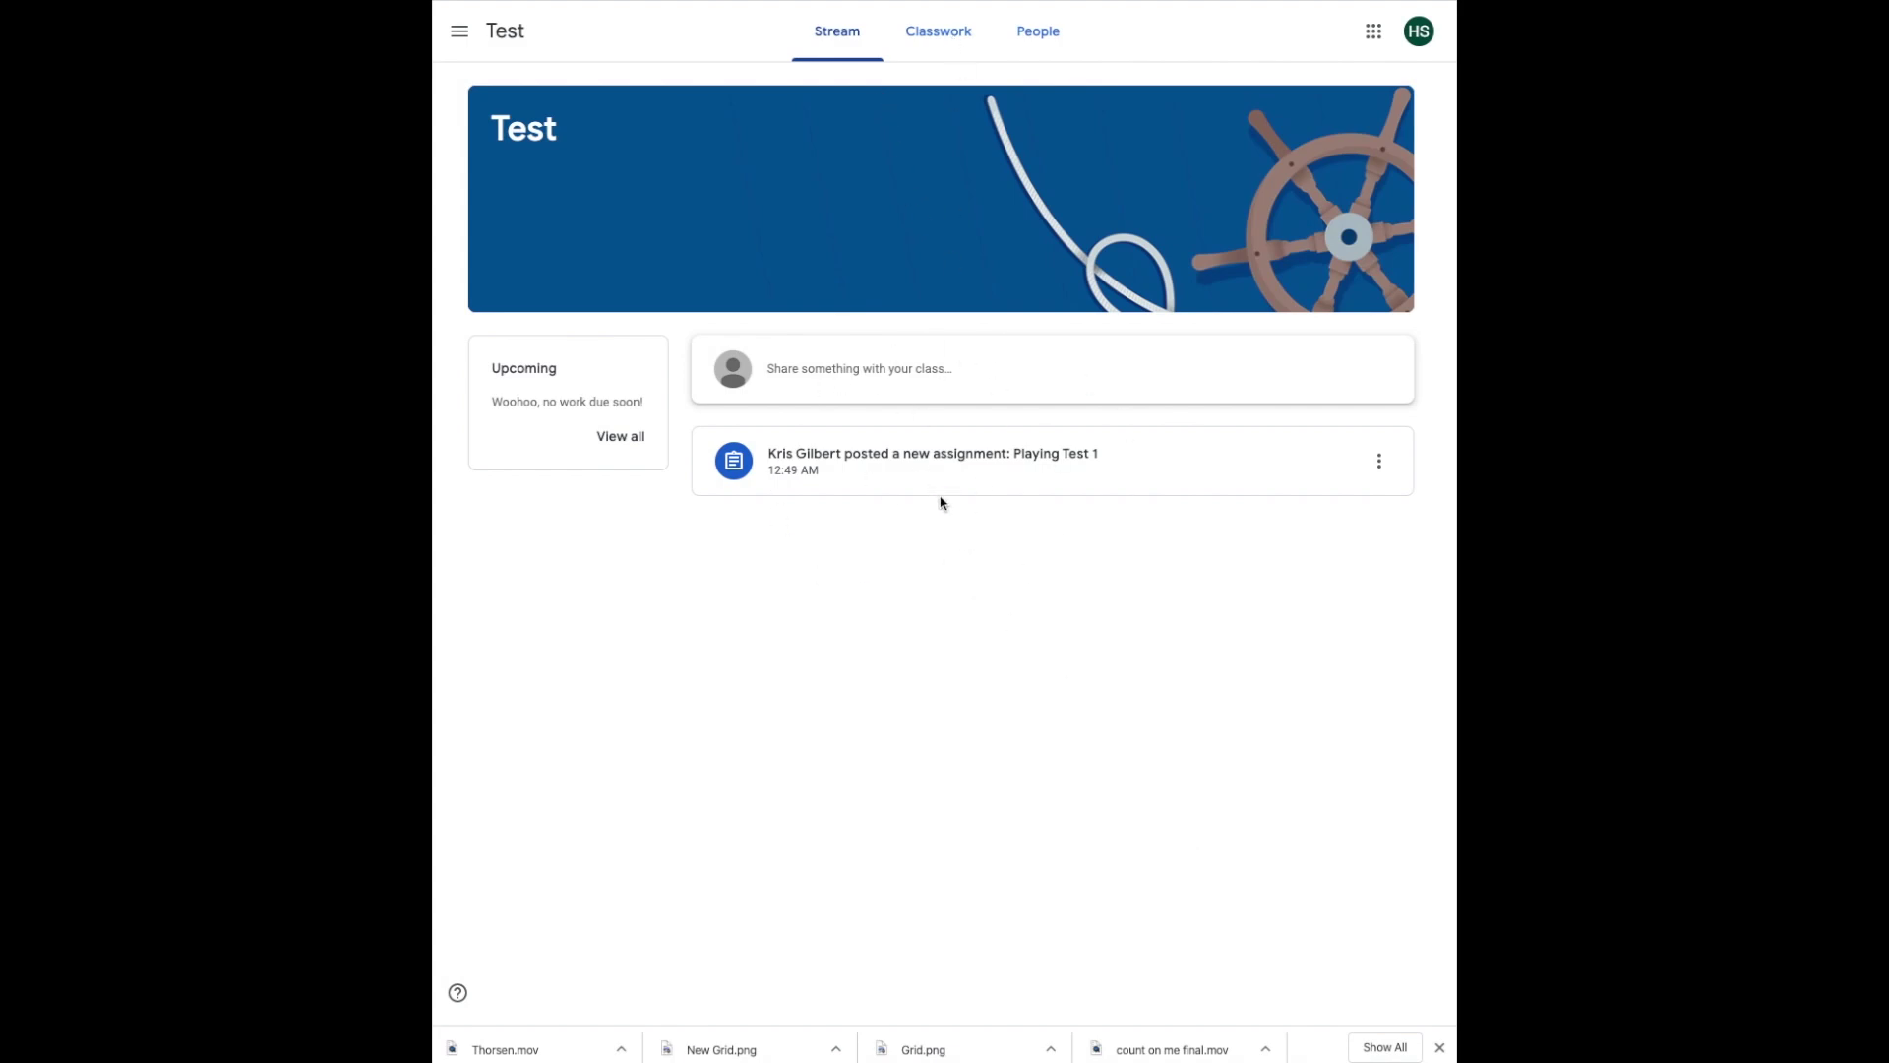
- From the student's classwork, view the Playing Test 1 assignment and open its attached form
left_click(939, 41)
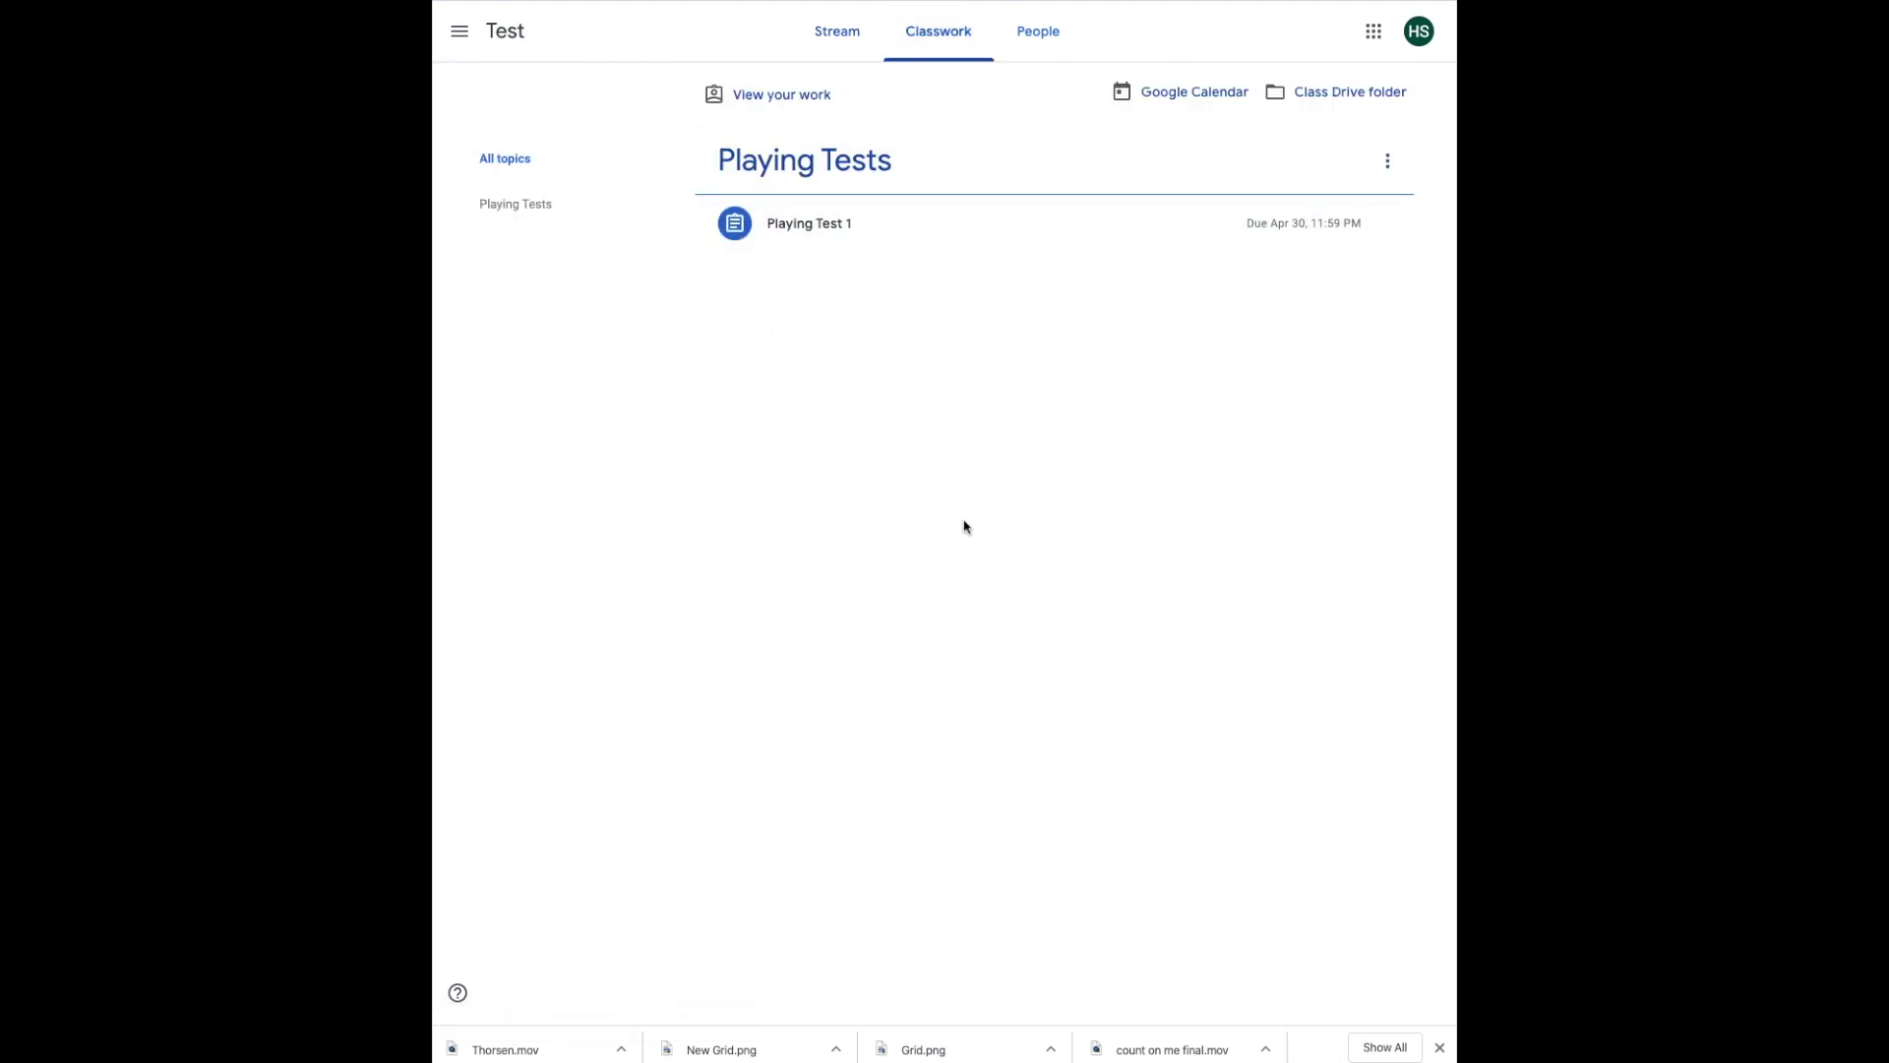
left_click(818, 226)
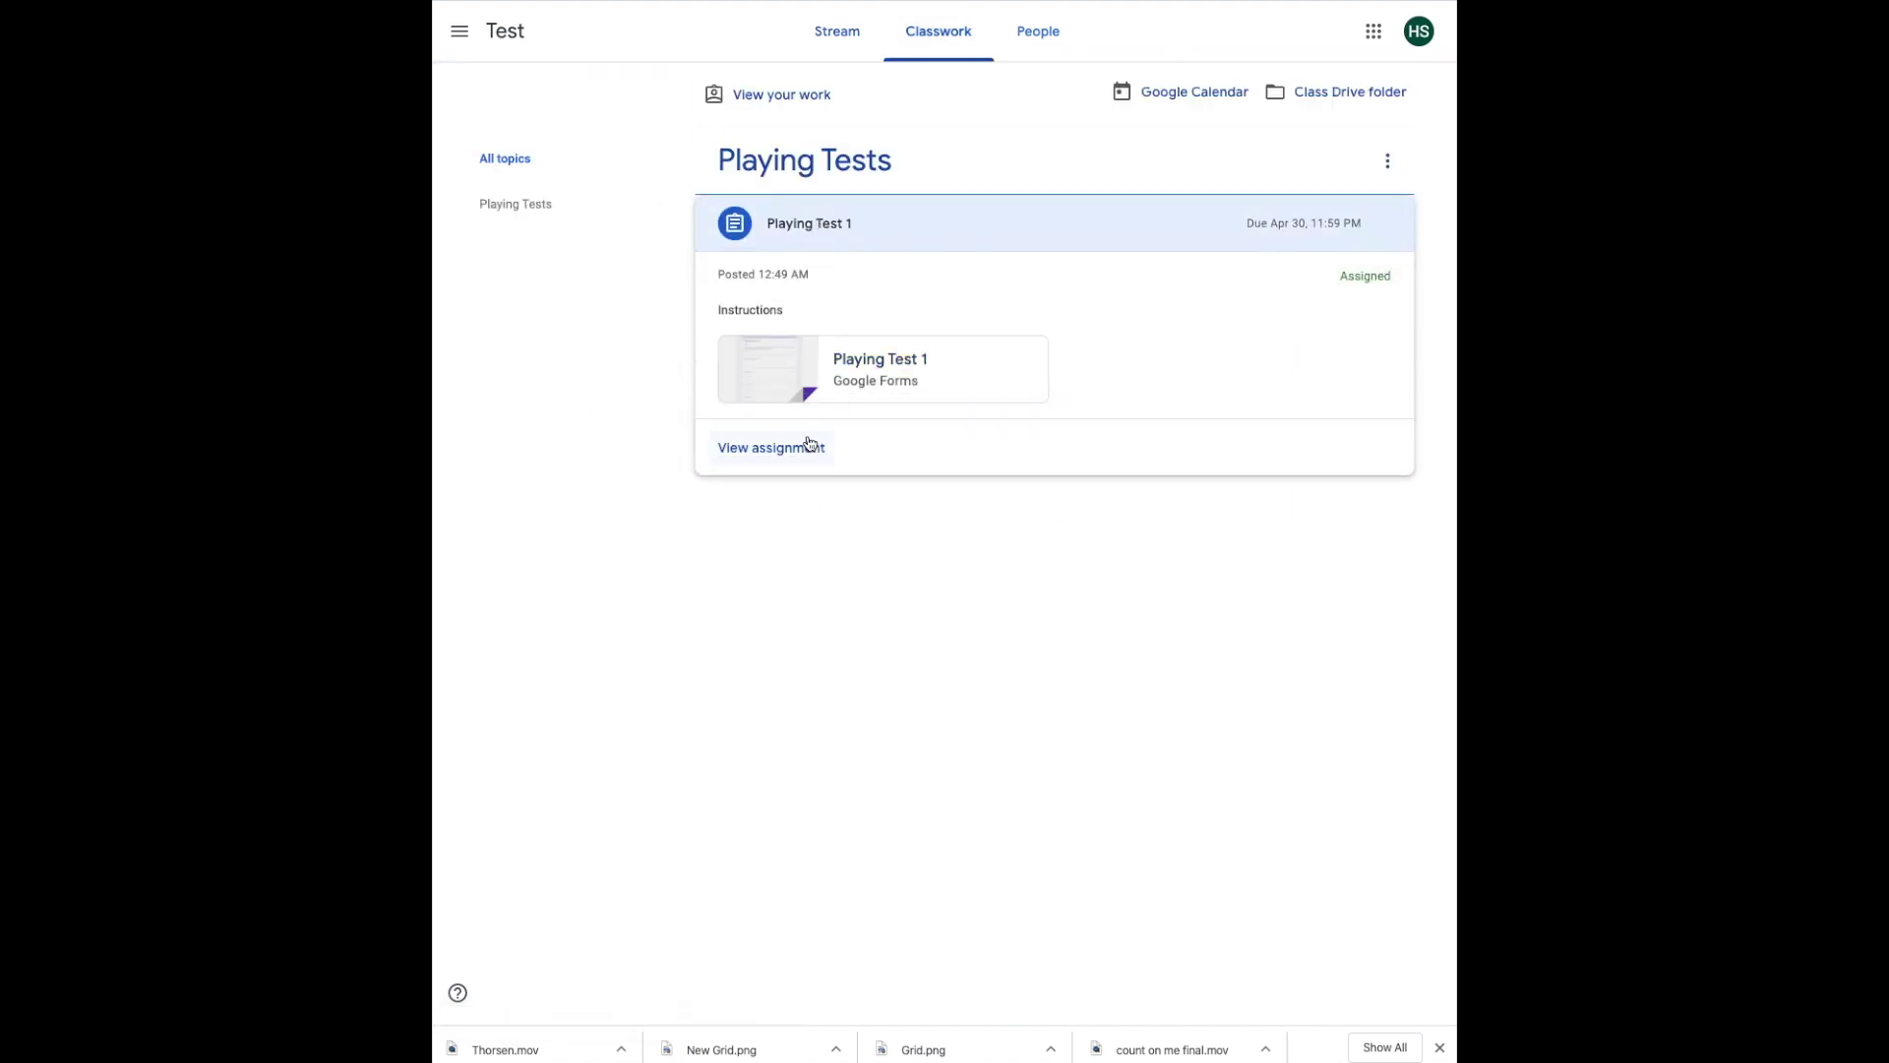
left_click(806, 448)
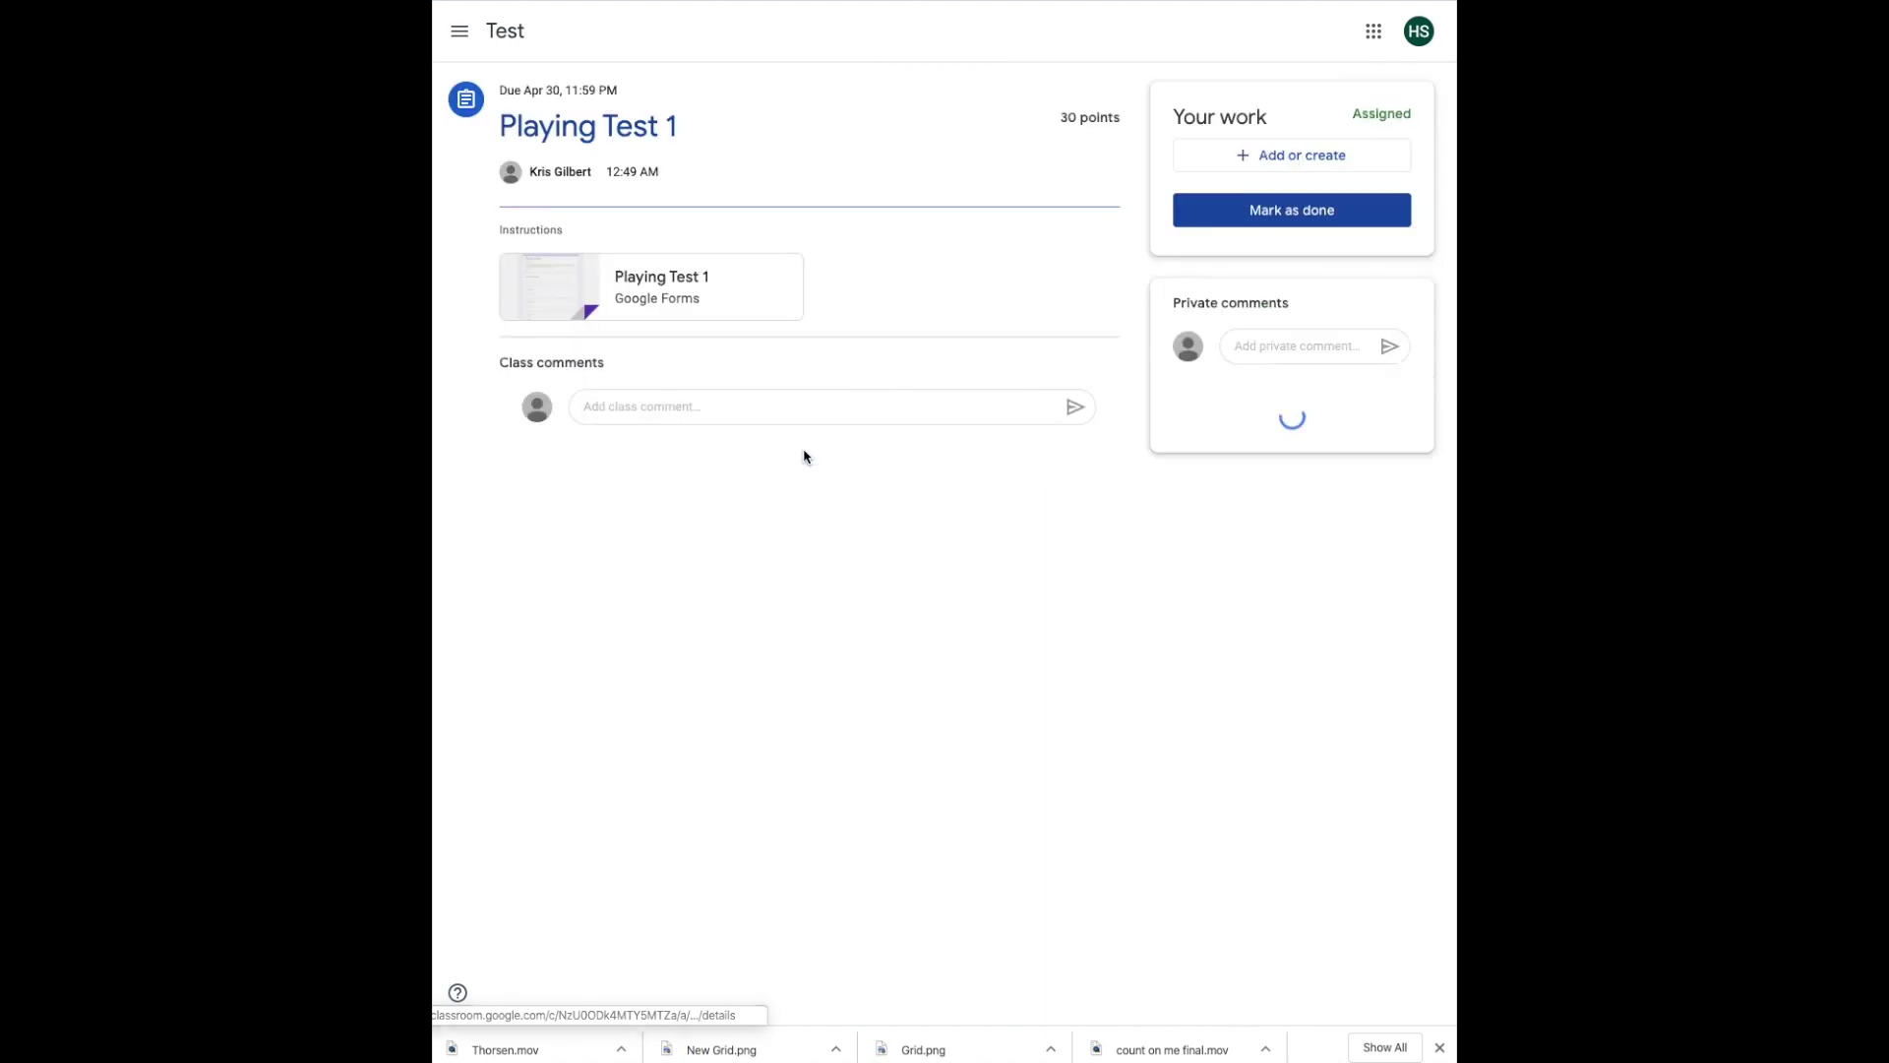
left_click(578, 297)
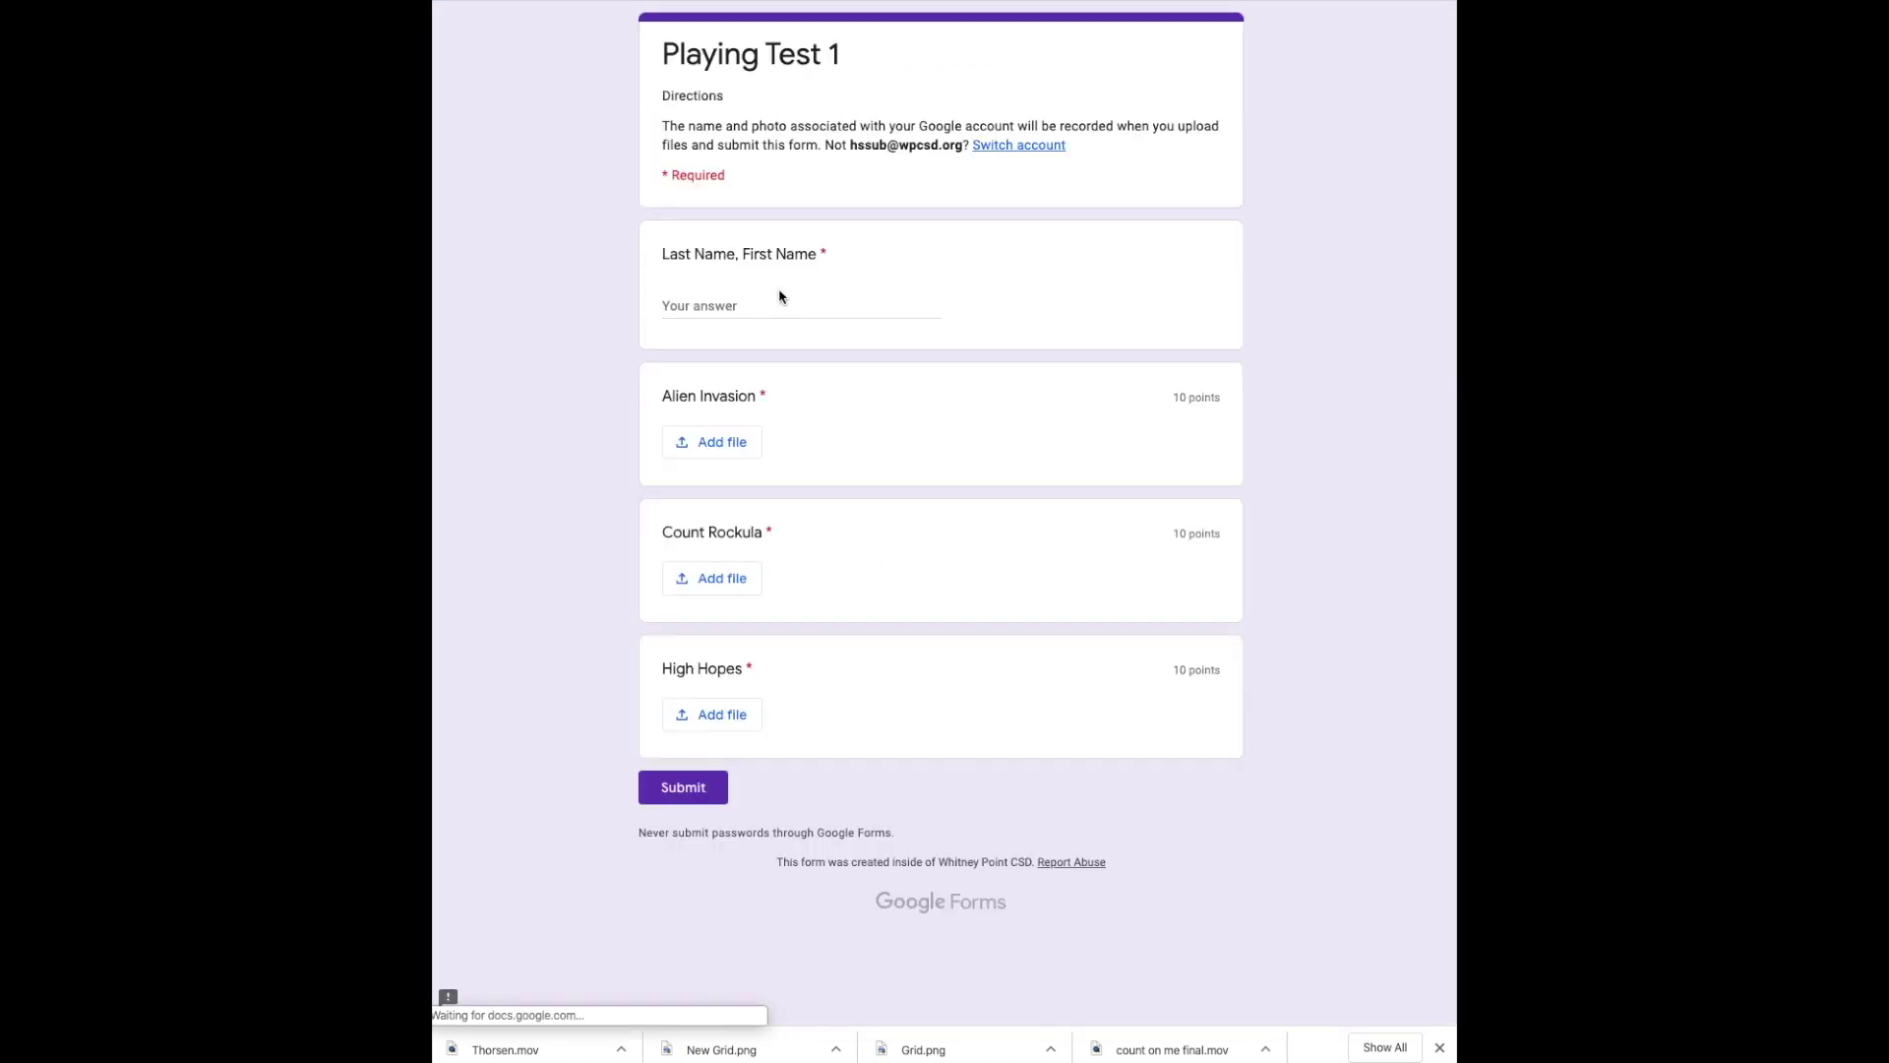
- Enter "Test, test" as the last and first name, and upload TEST.mov from the Desktop for Alien Invasion
left_click(770, 301)
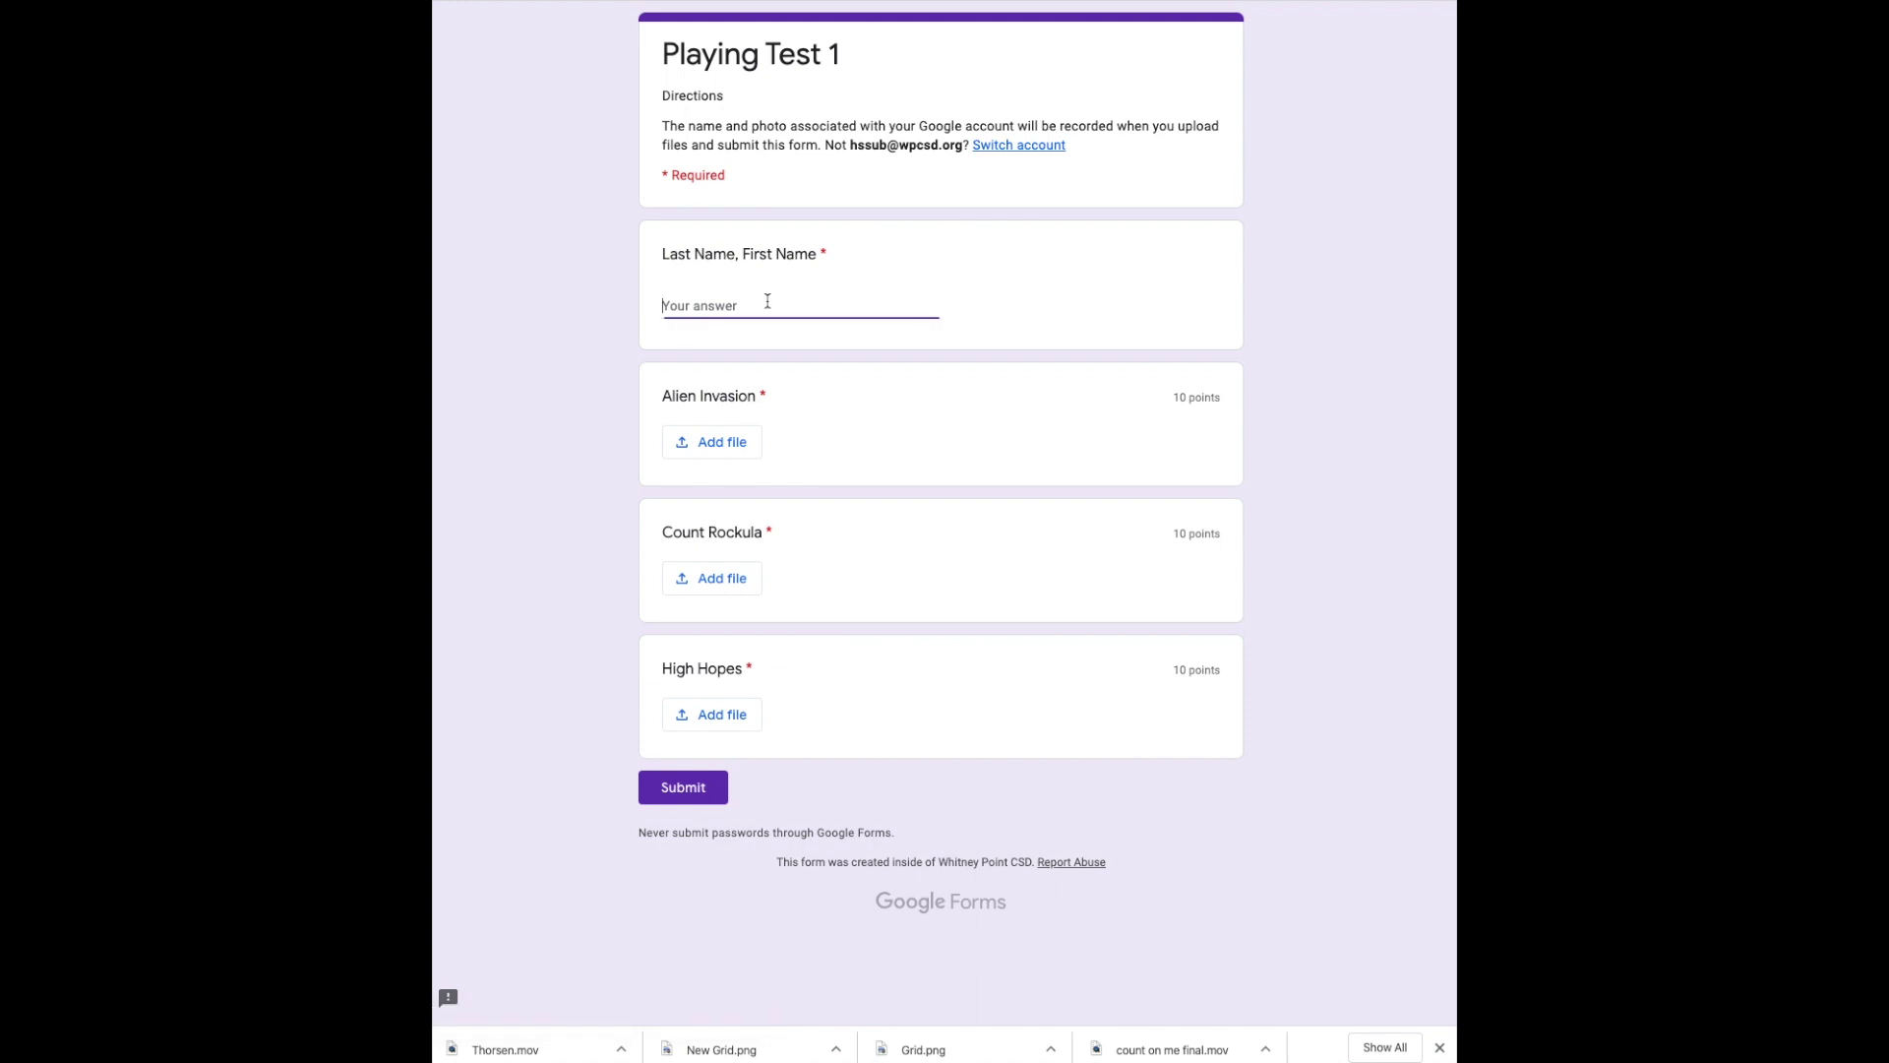
type("T")
left_click(718, 445)
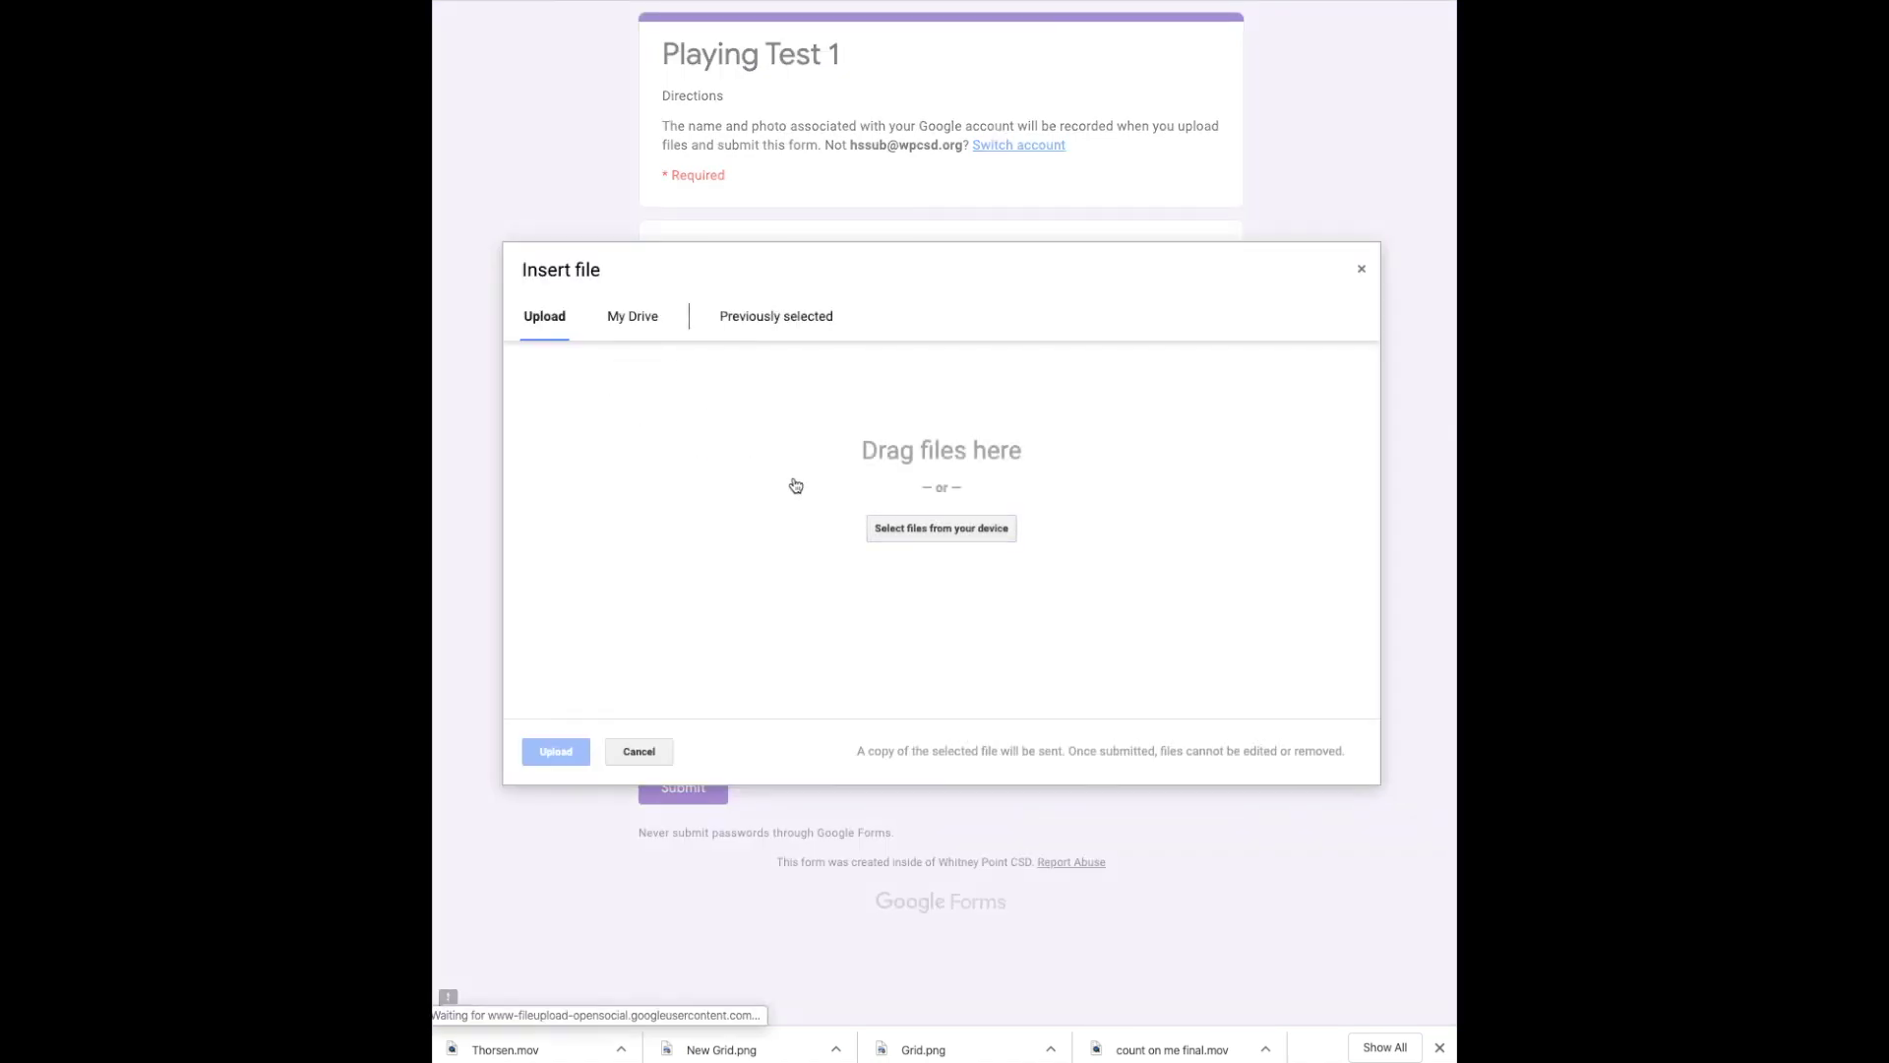
left_click(920, 532)
left_click_drag(898, 186, 898, 371)
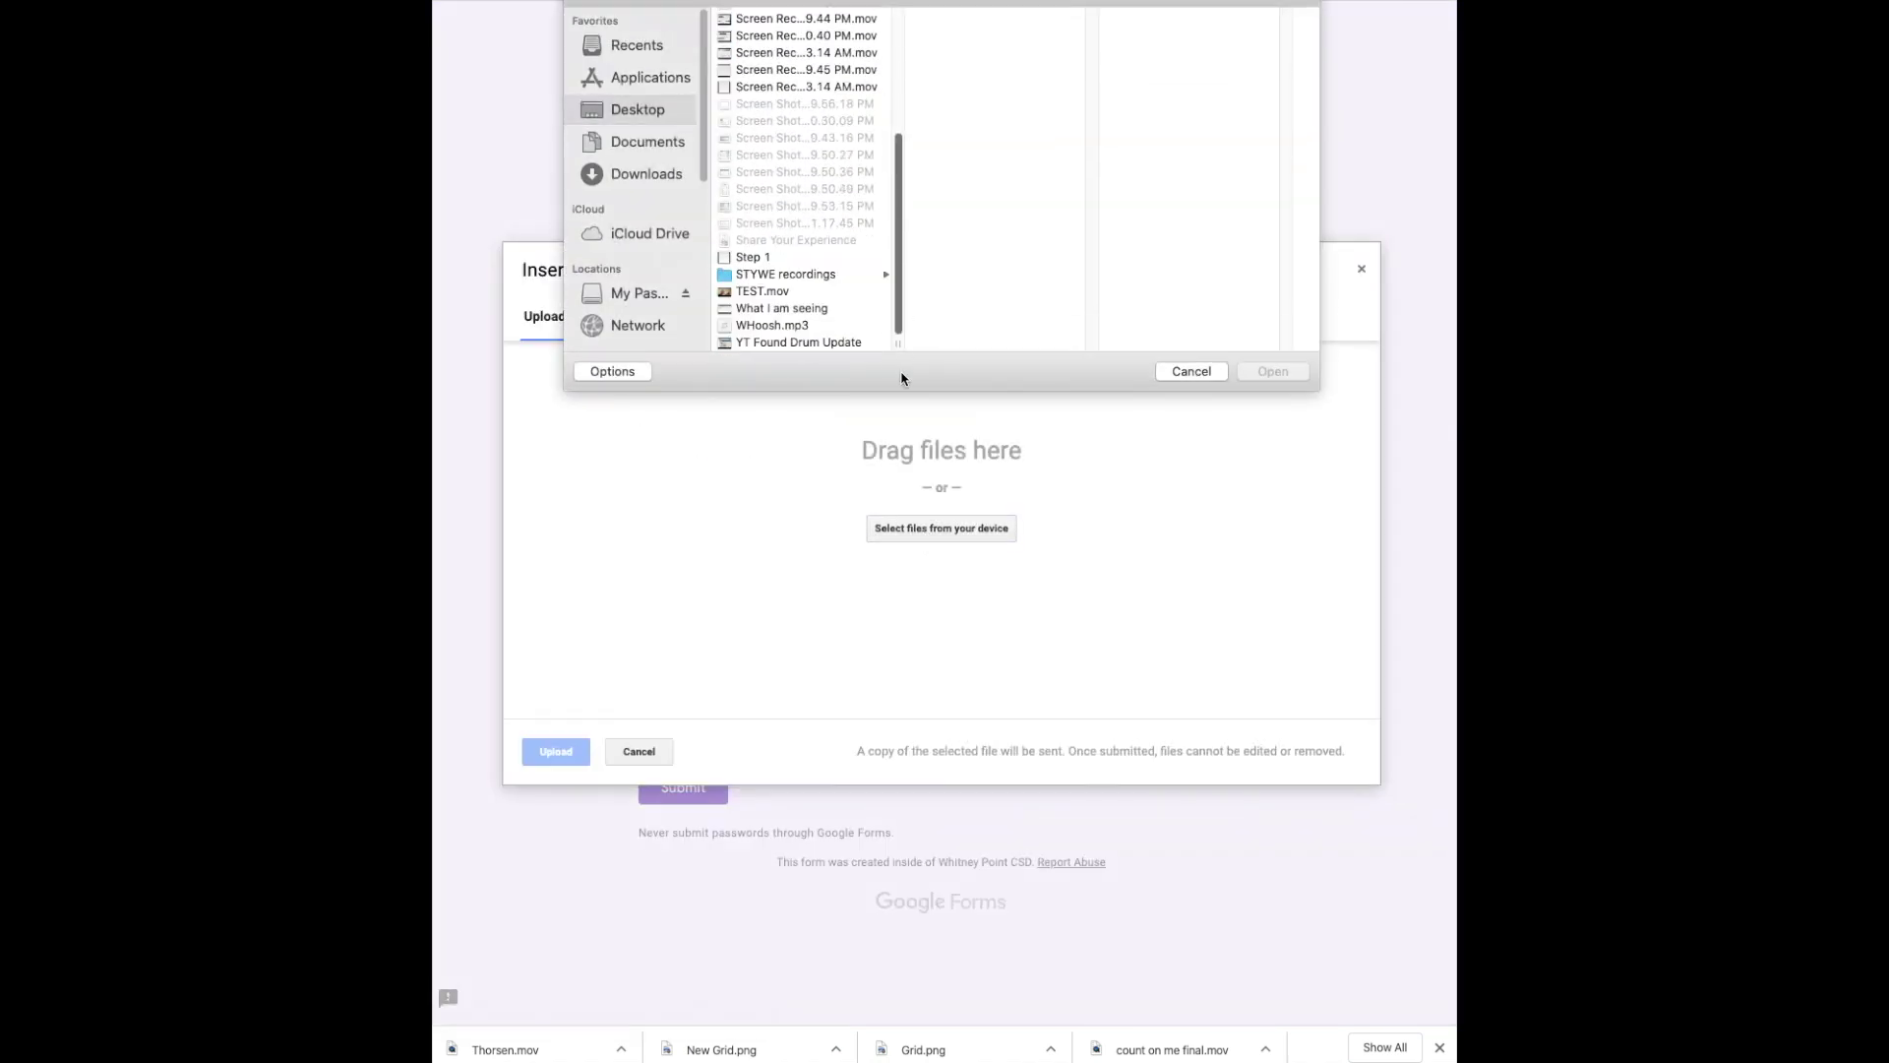
left_click(758, 293)
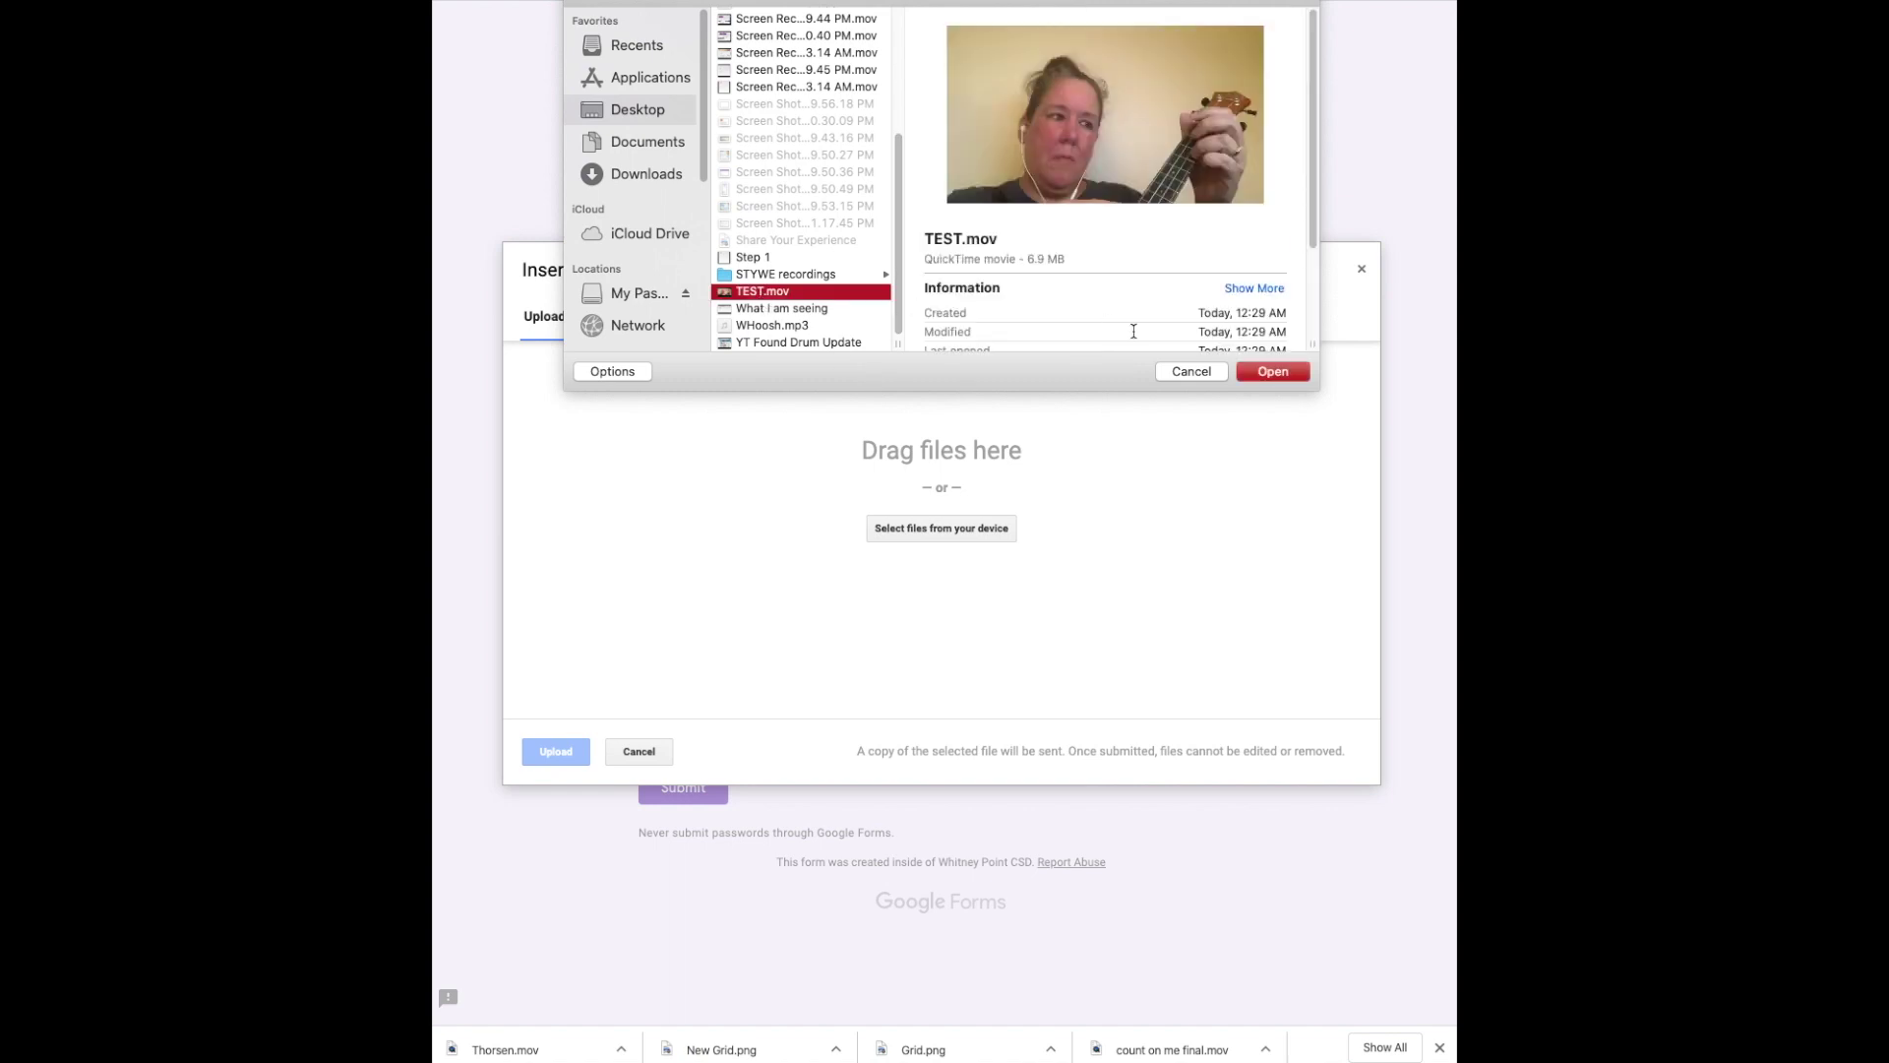
left_click(1269, 370)
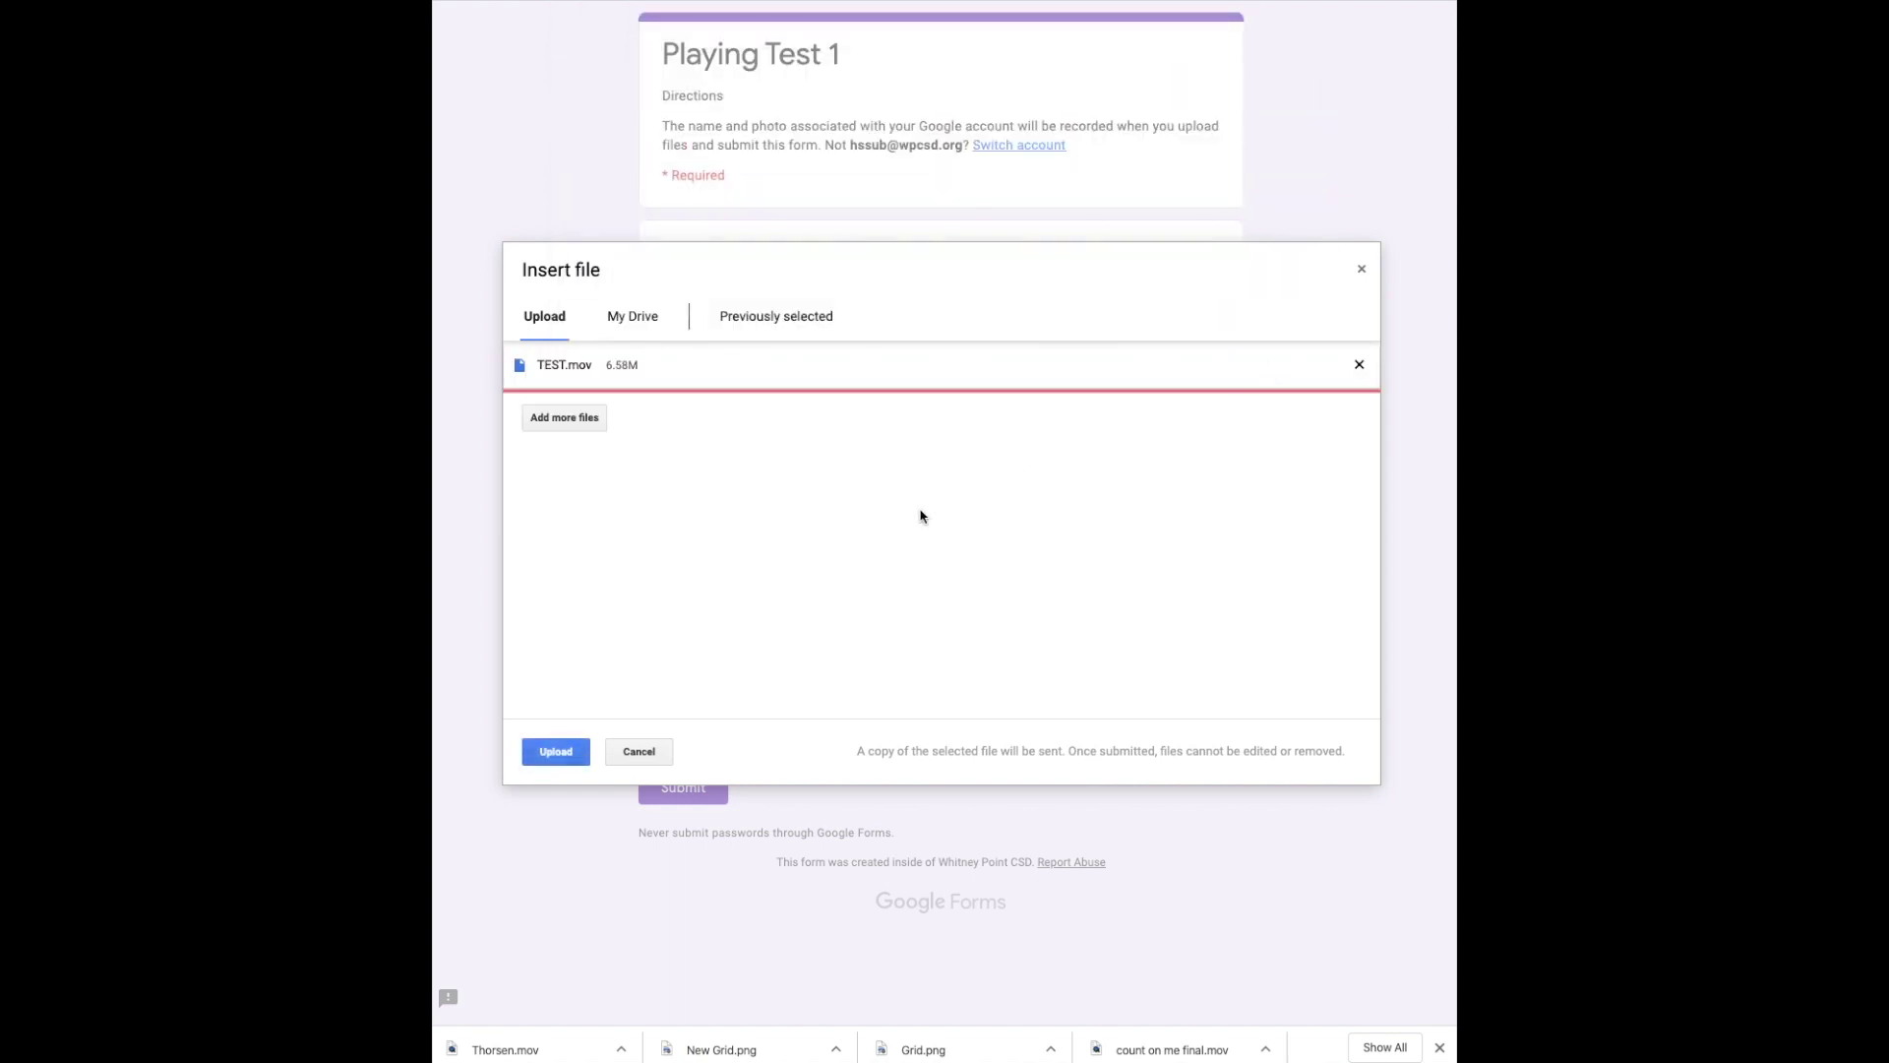
left_click(576, 751)
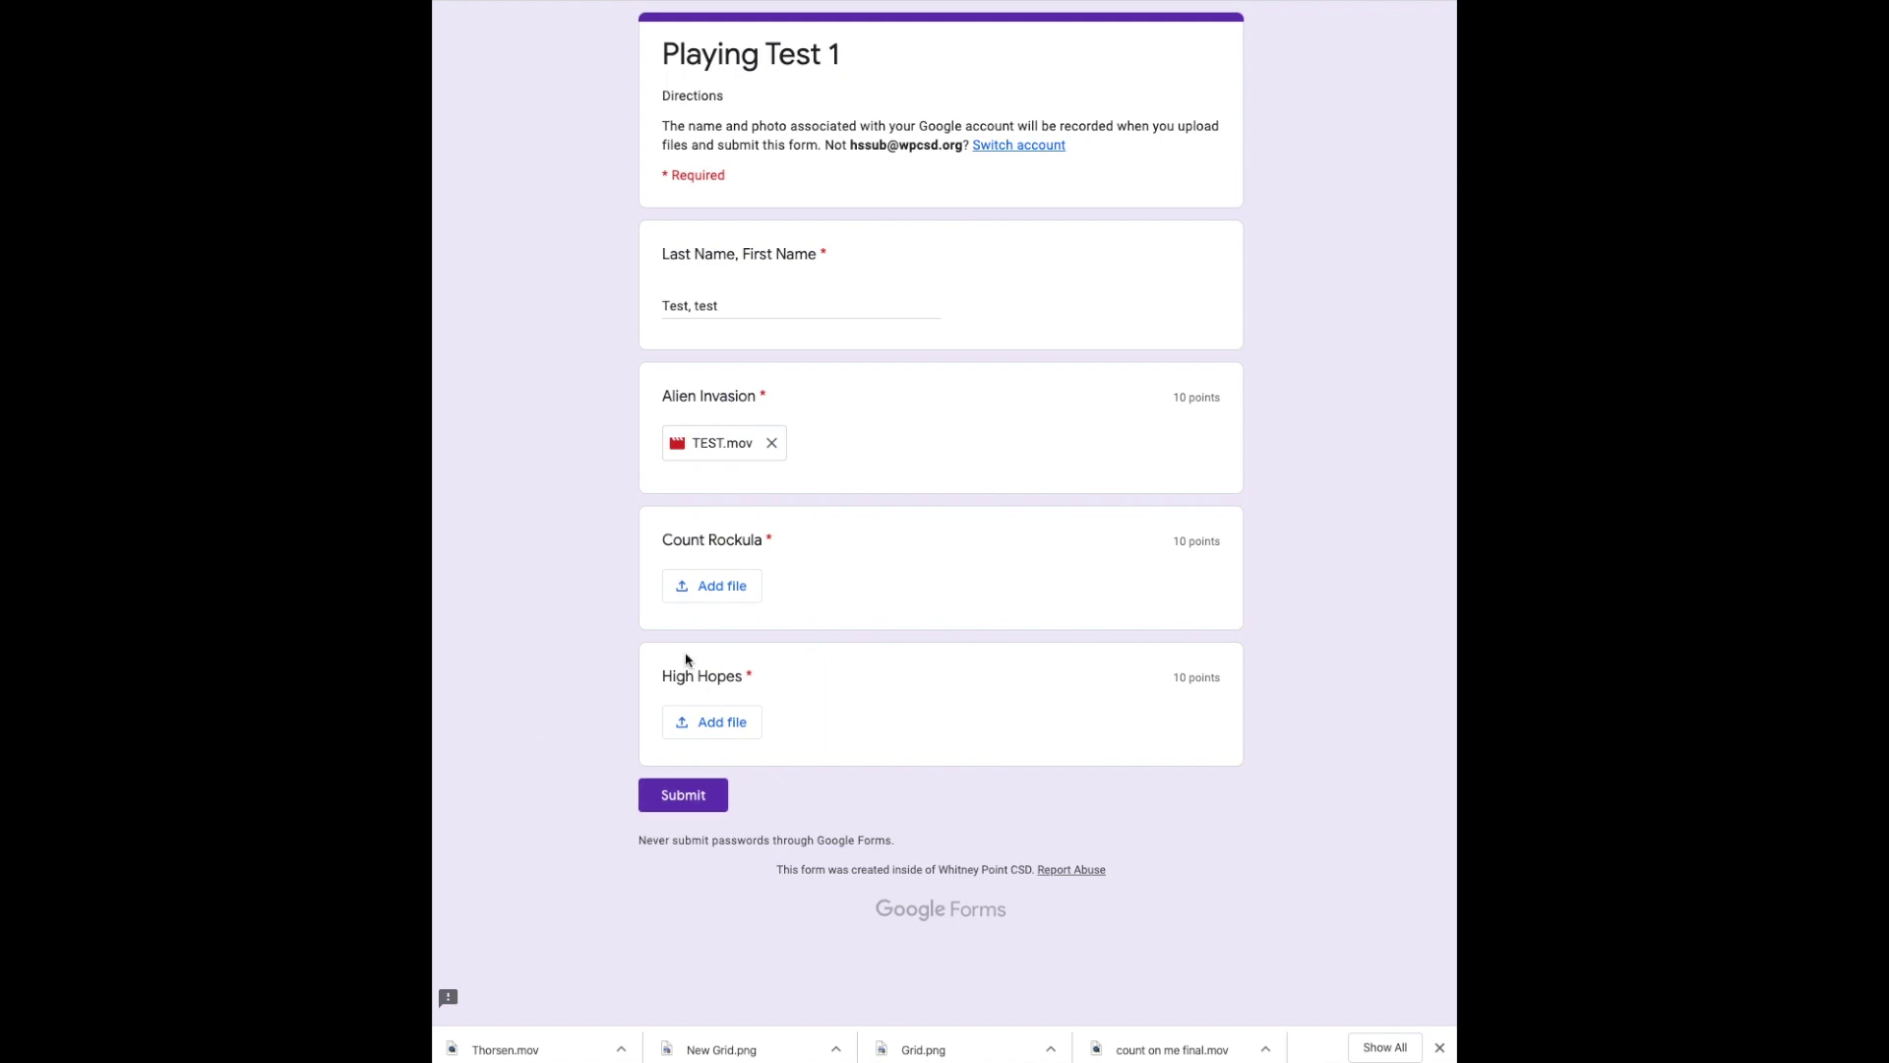
- Submit the form with TEST.mov attached for Count Rockula and High Hopes, and return to the assignment
left_click(703, 593)
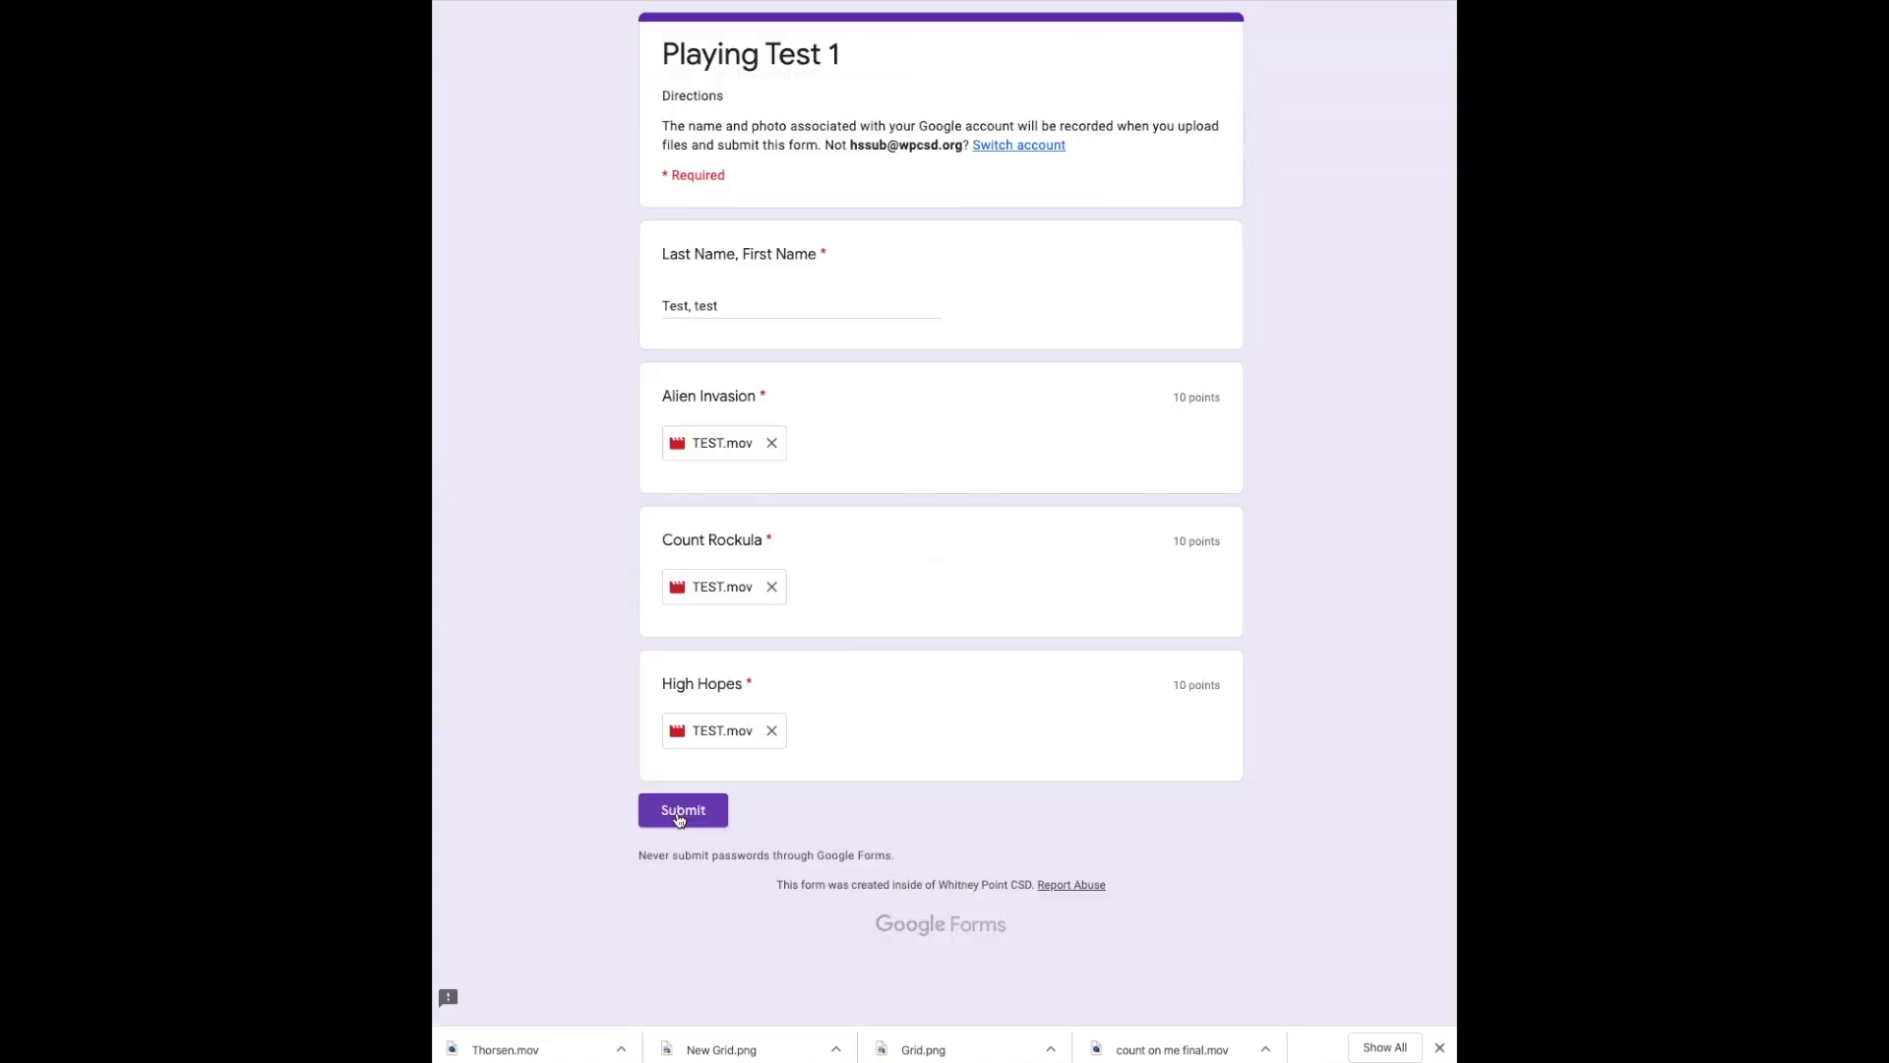
left_click(683, 810)
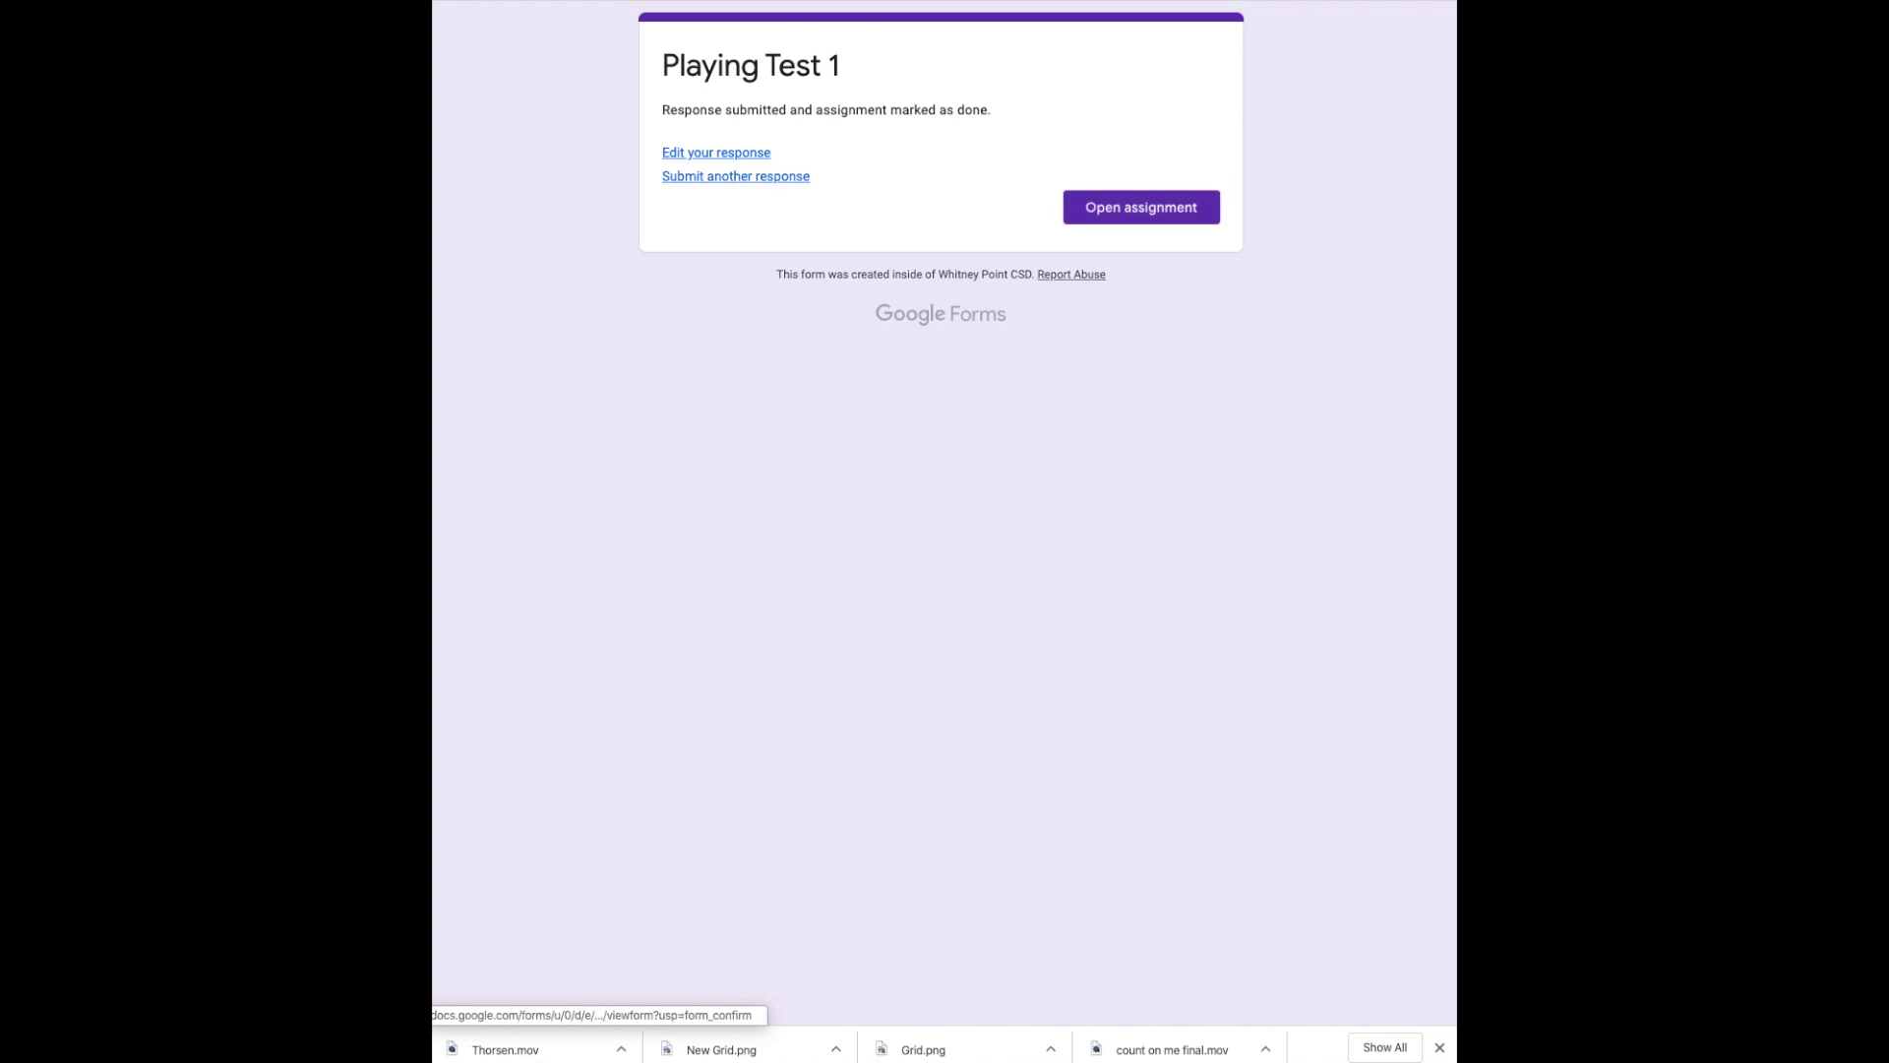
key("super+w")
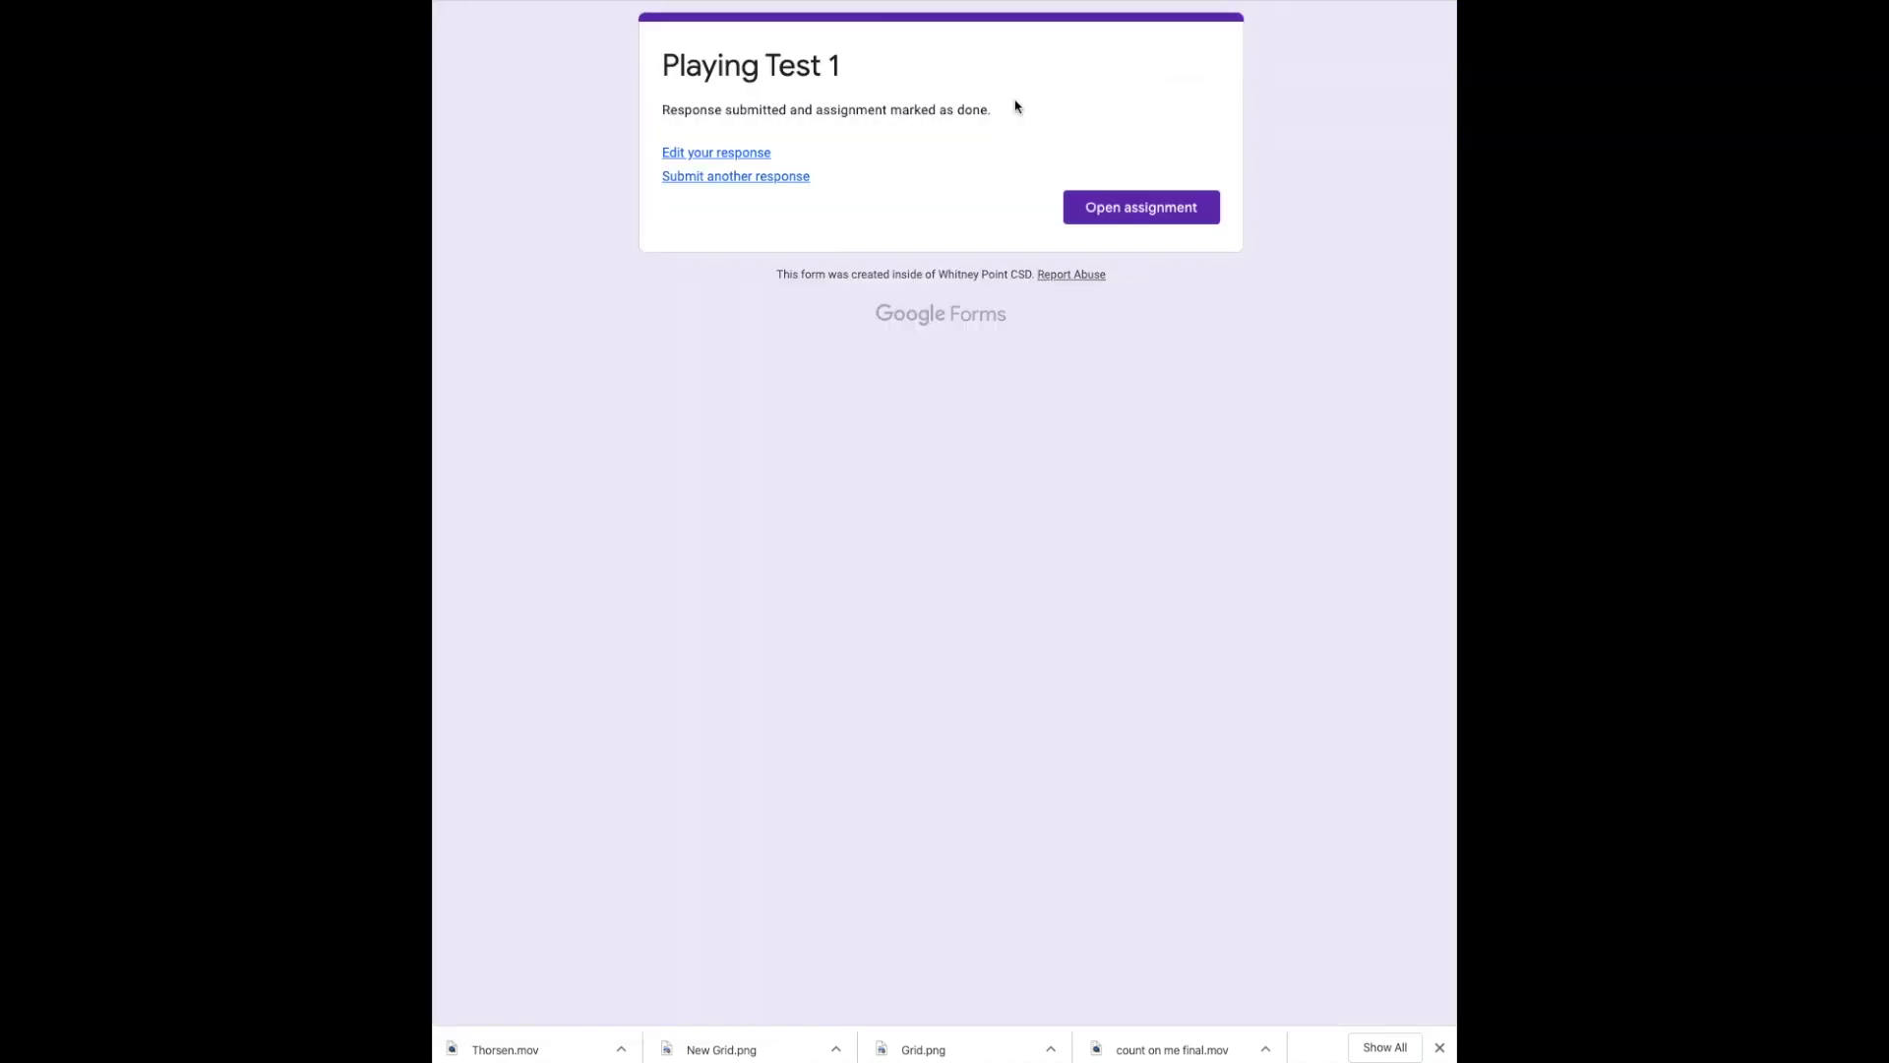
left_click(1128, 205)
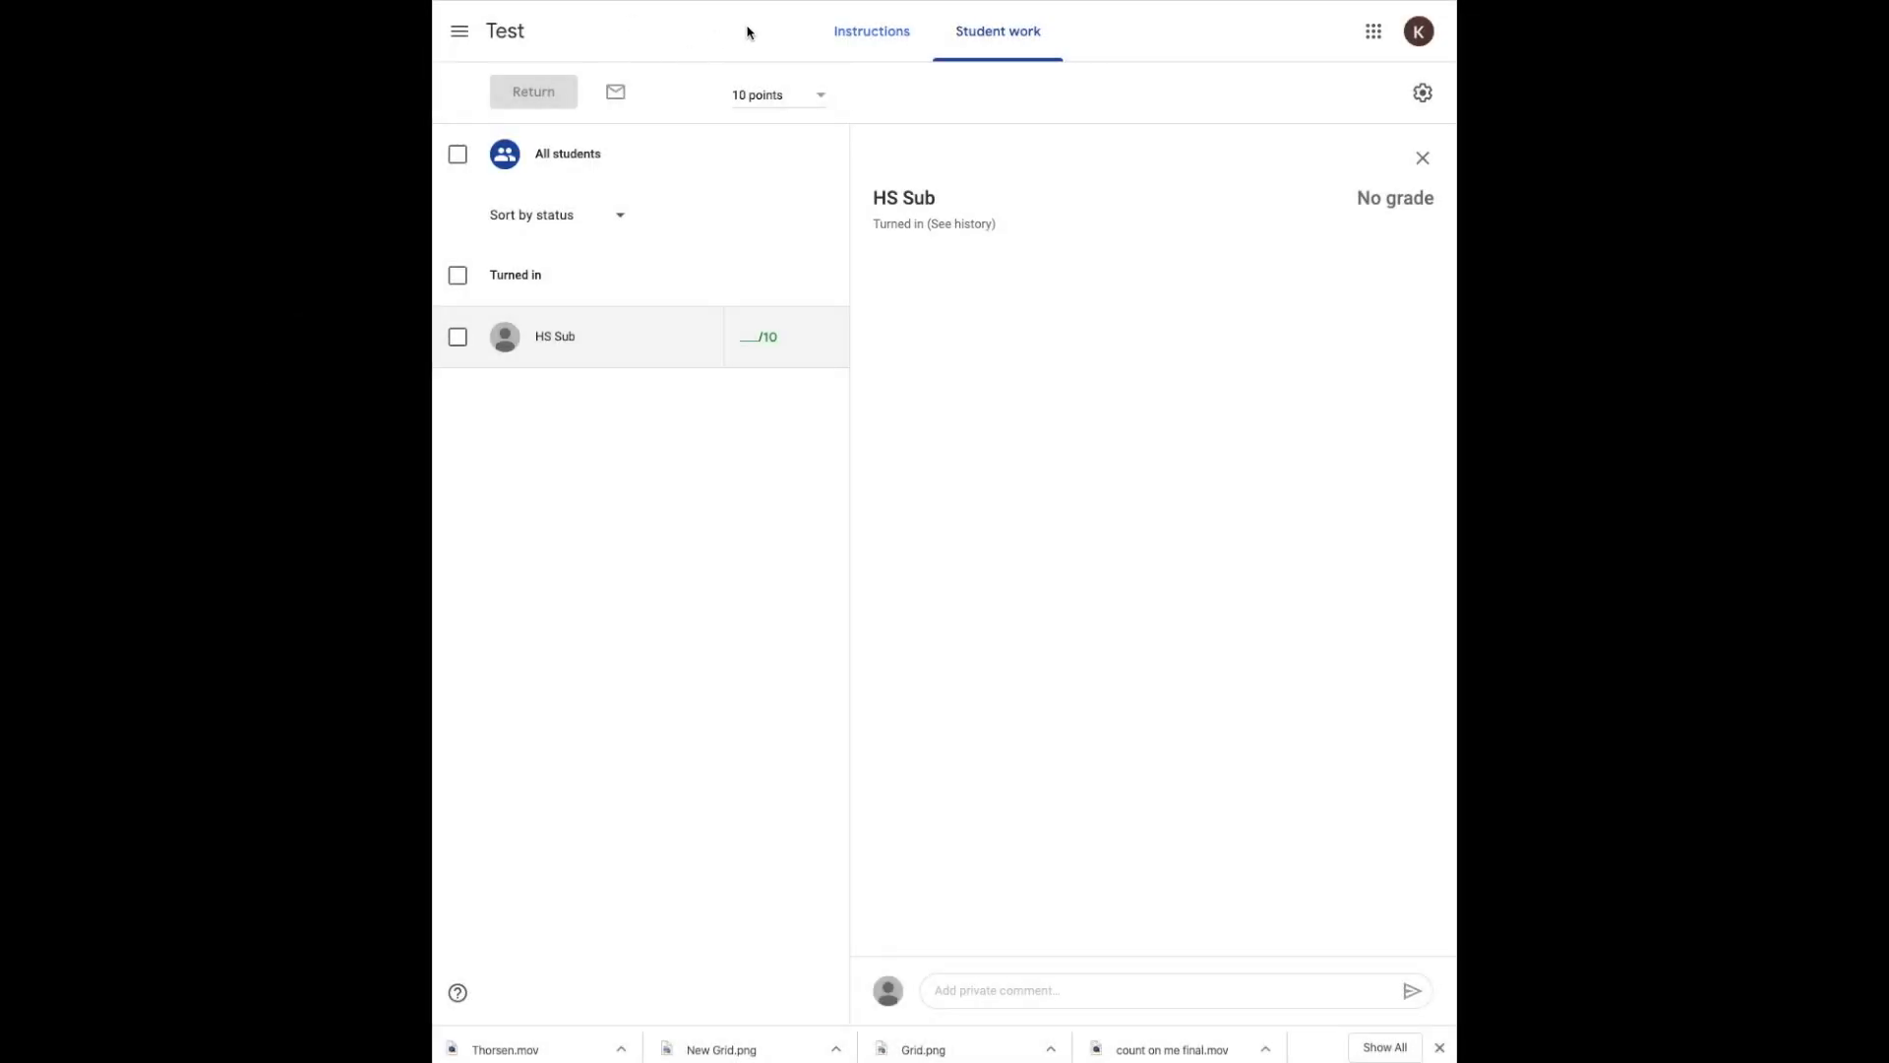
- In the teacher account, leave the student work view and open the Test 1,324 form from the Test > Test folder in Drive
left_click(864, 37)
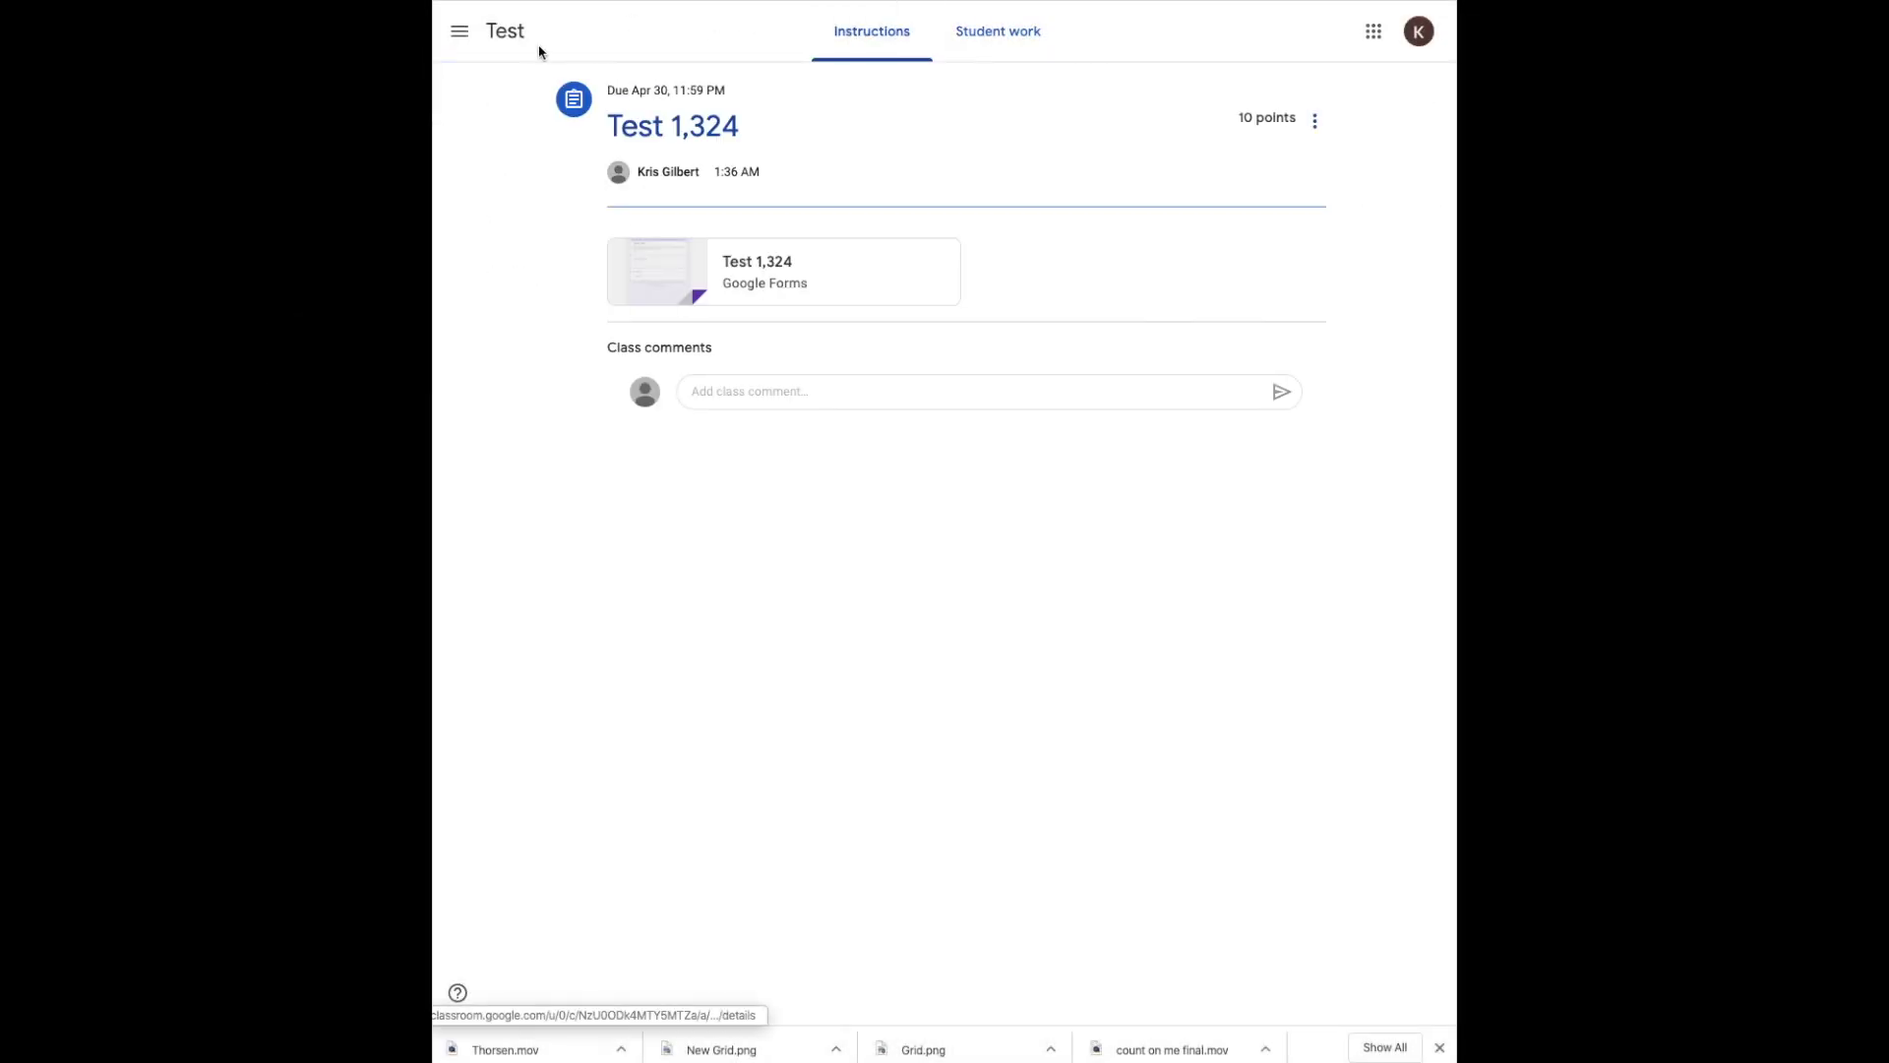
left_click(508, 39)
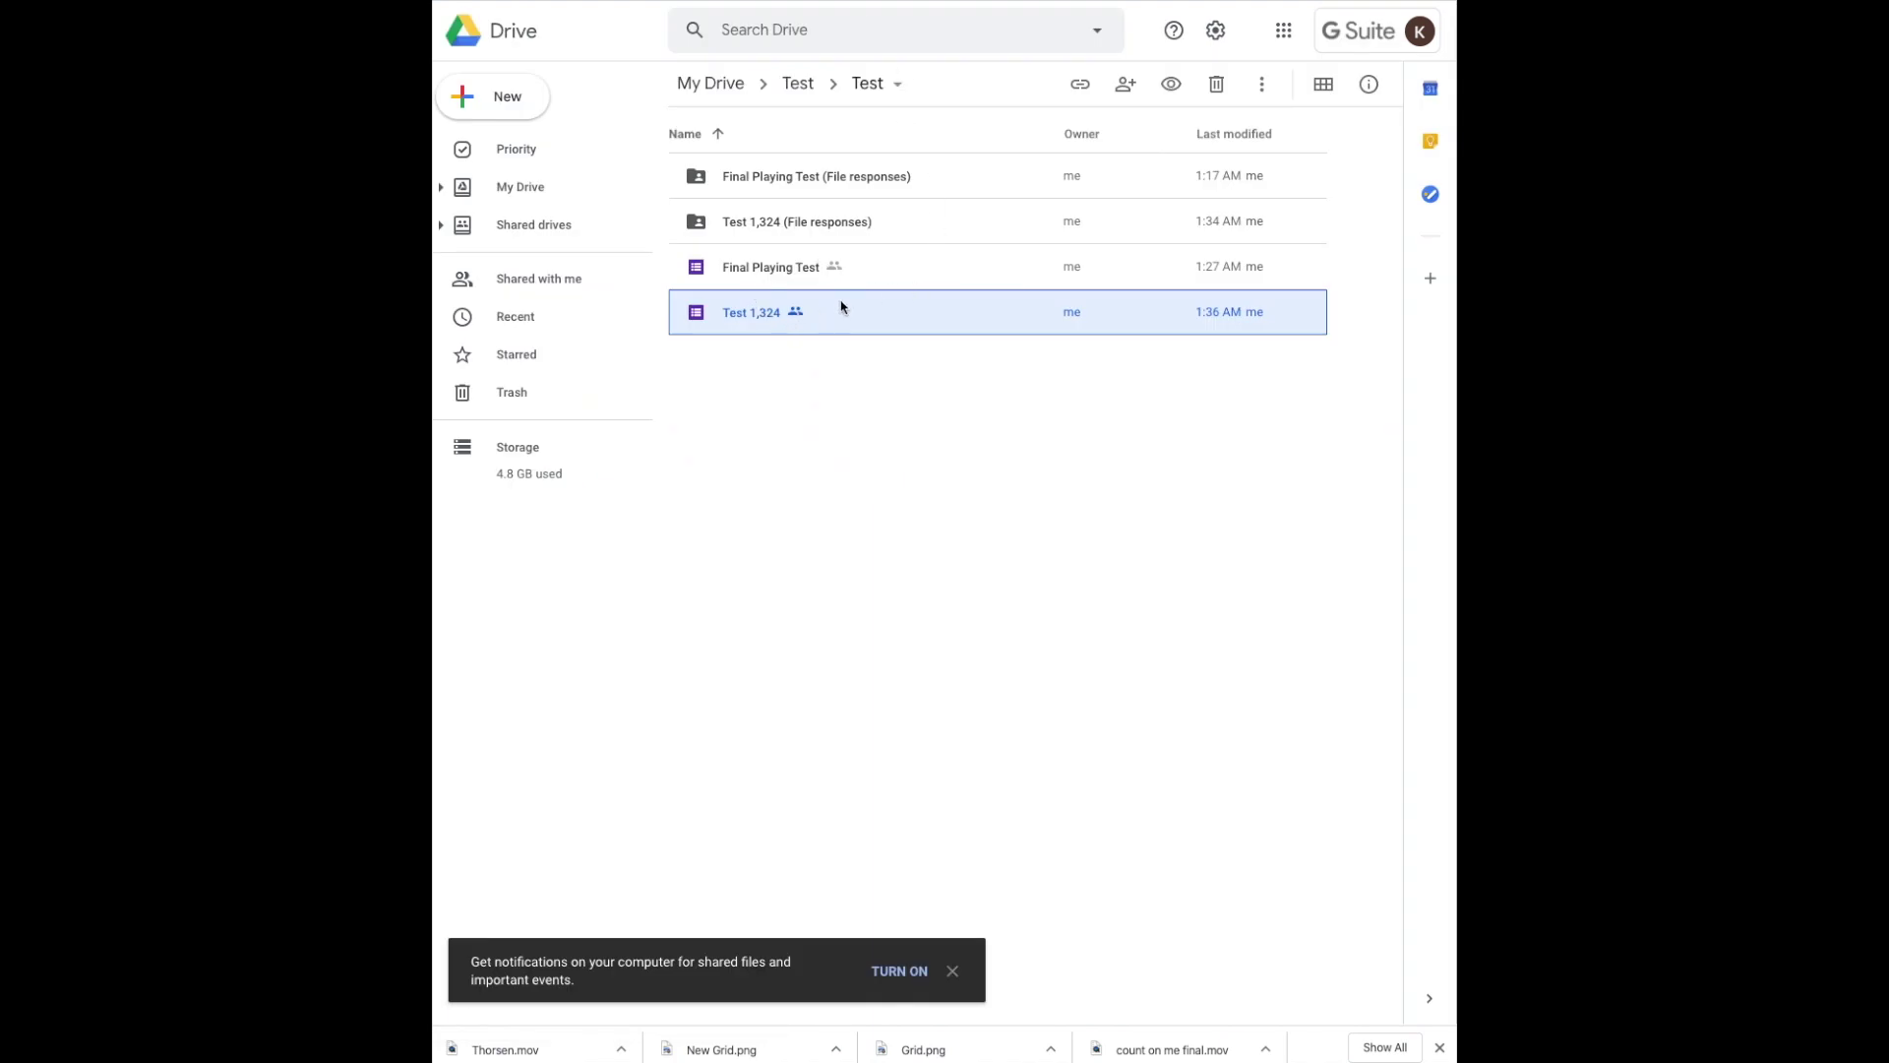
double_click(754, 313)
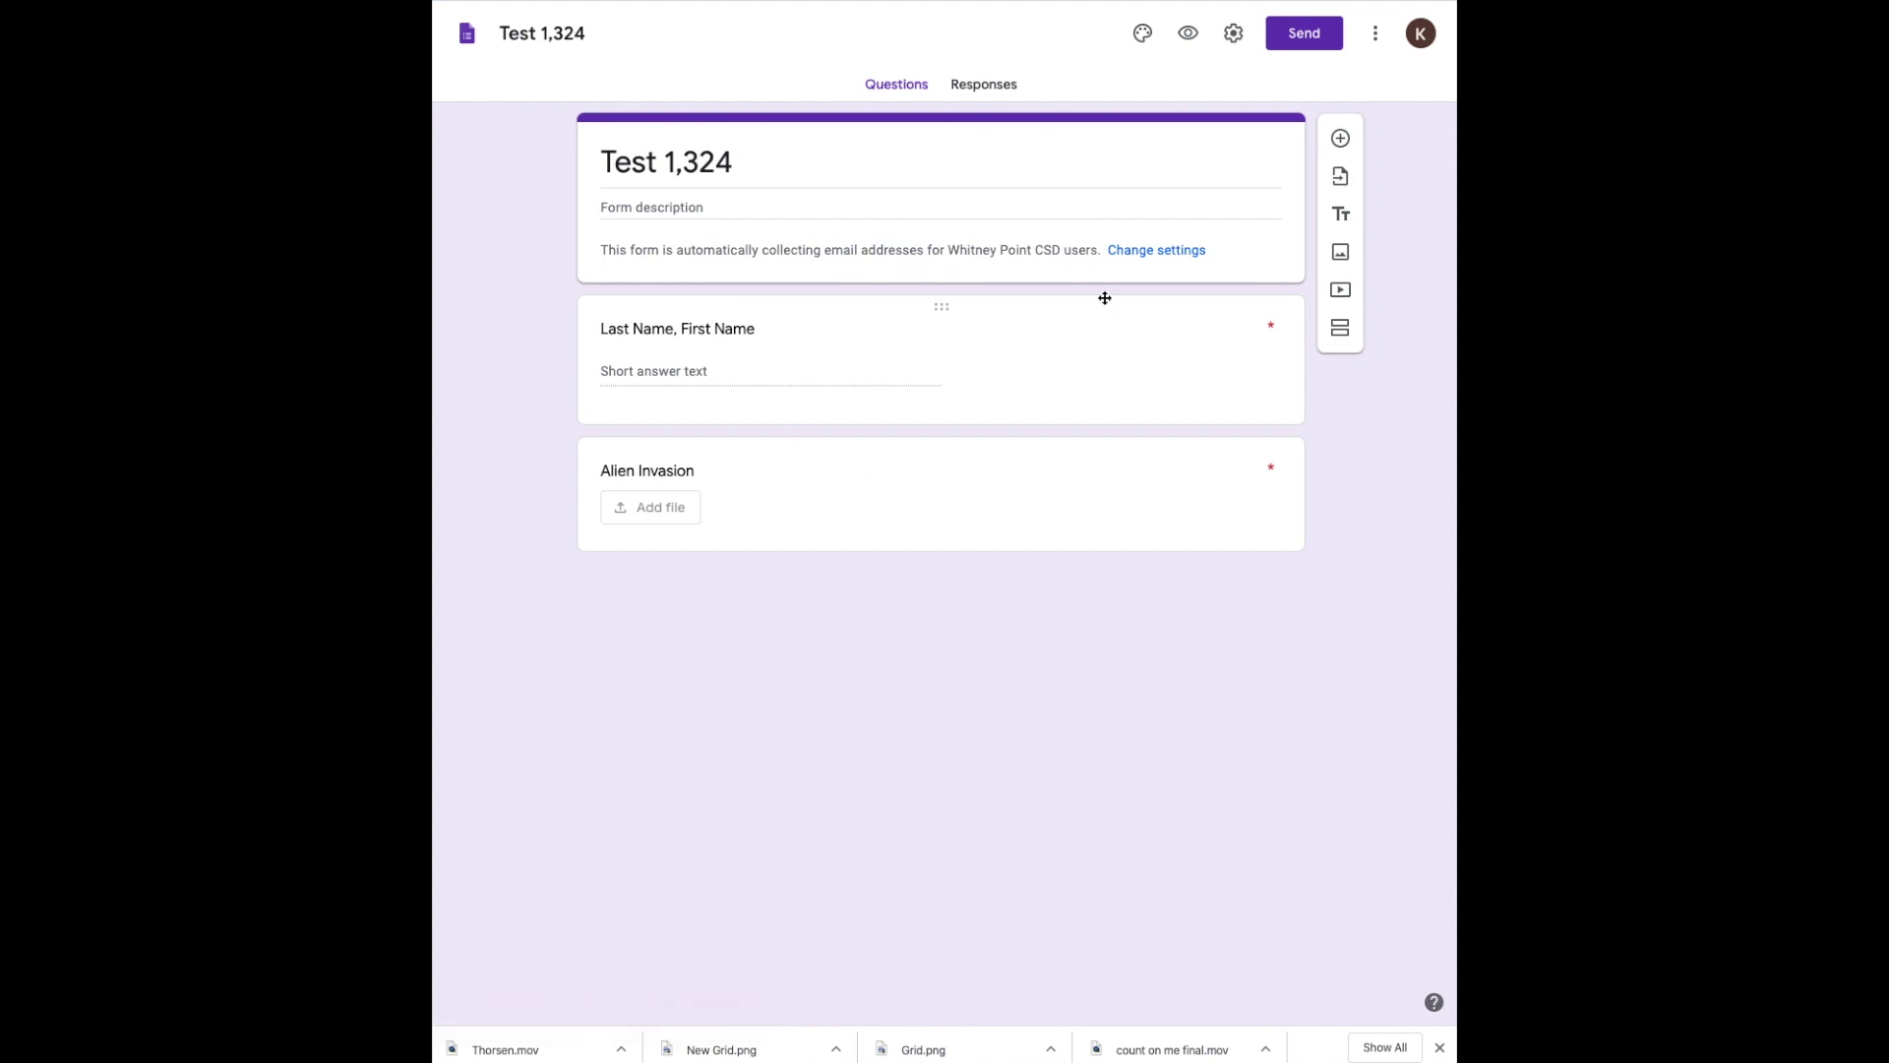
- Review the Test 1,324 responses by question and individually, and open the video submitted for Alien Invasion
left_click(982, 84)
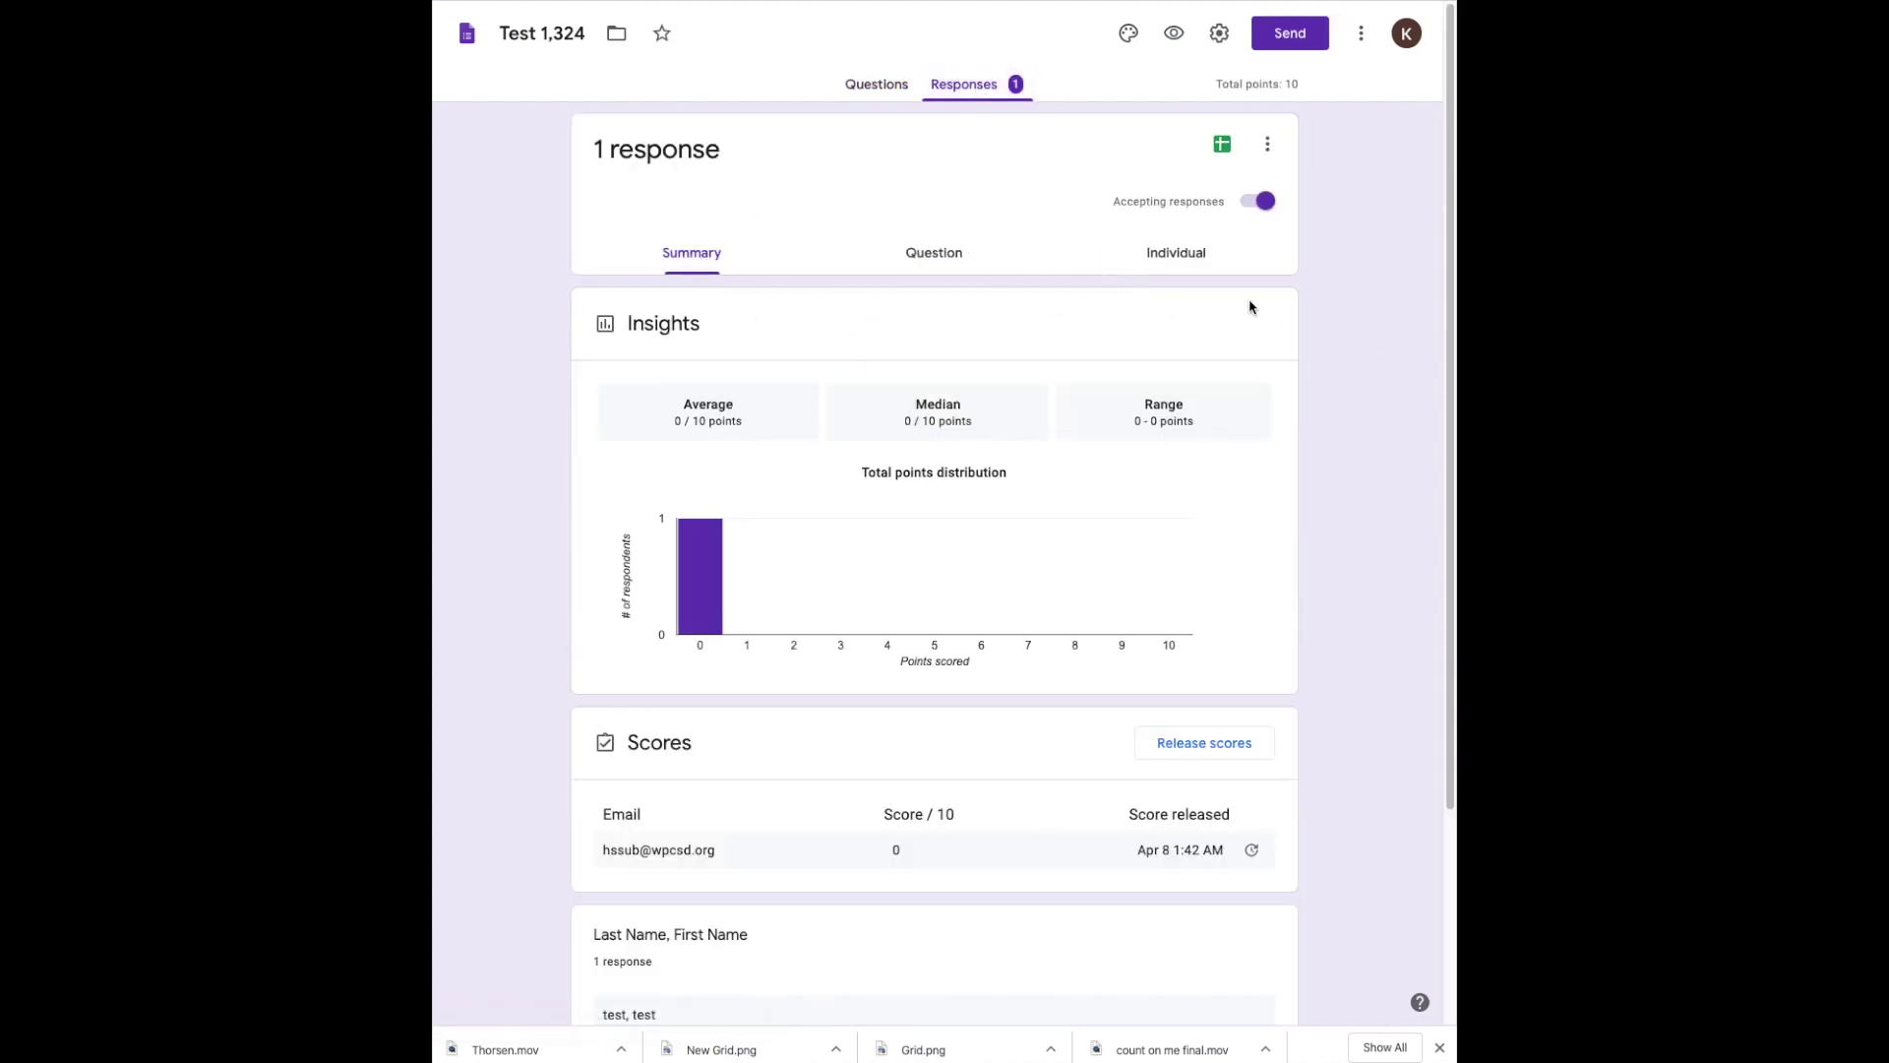
left_click(1172, 258)
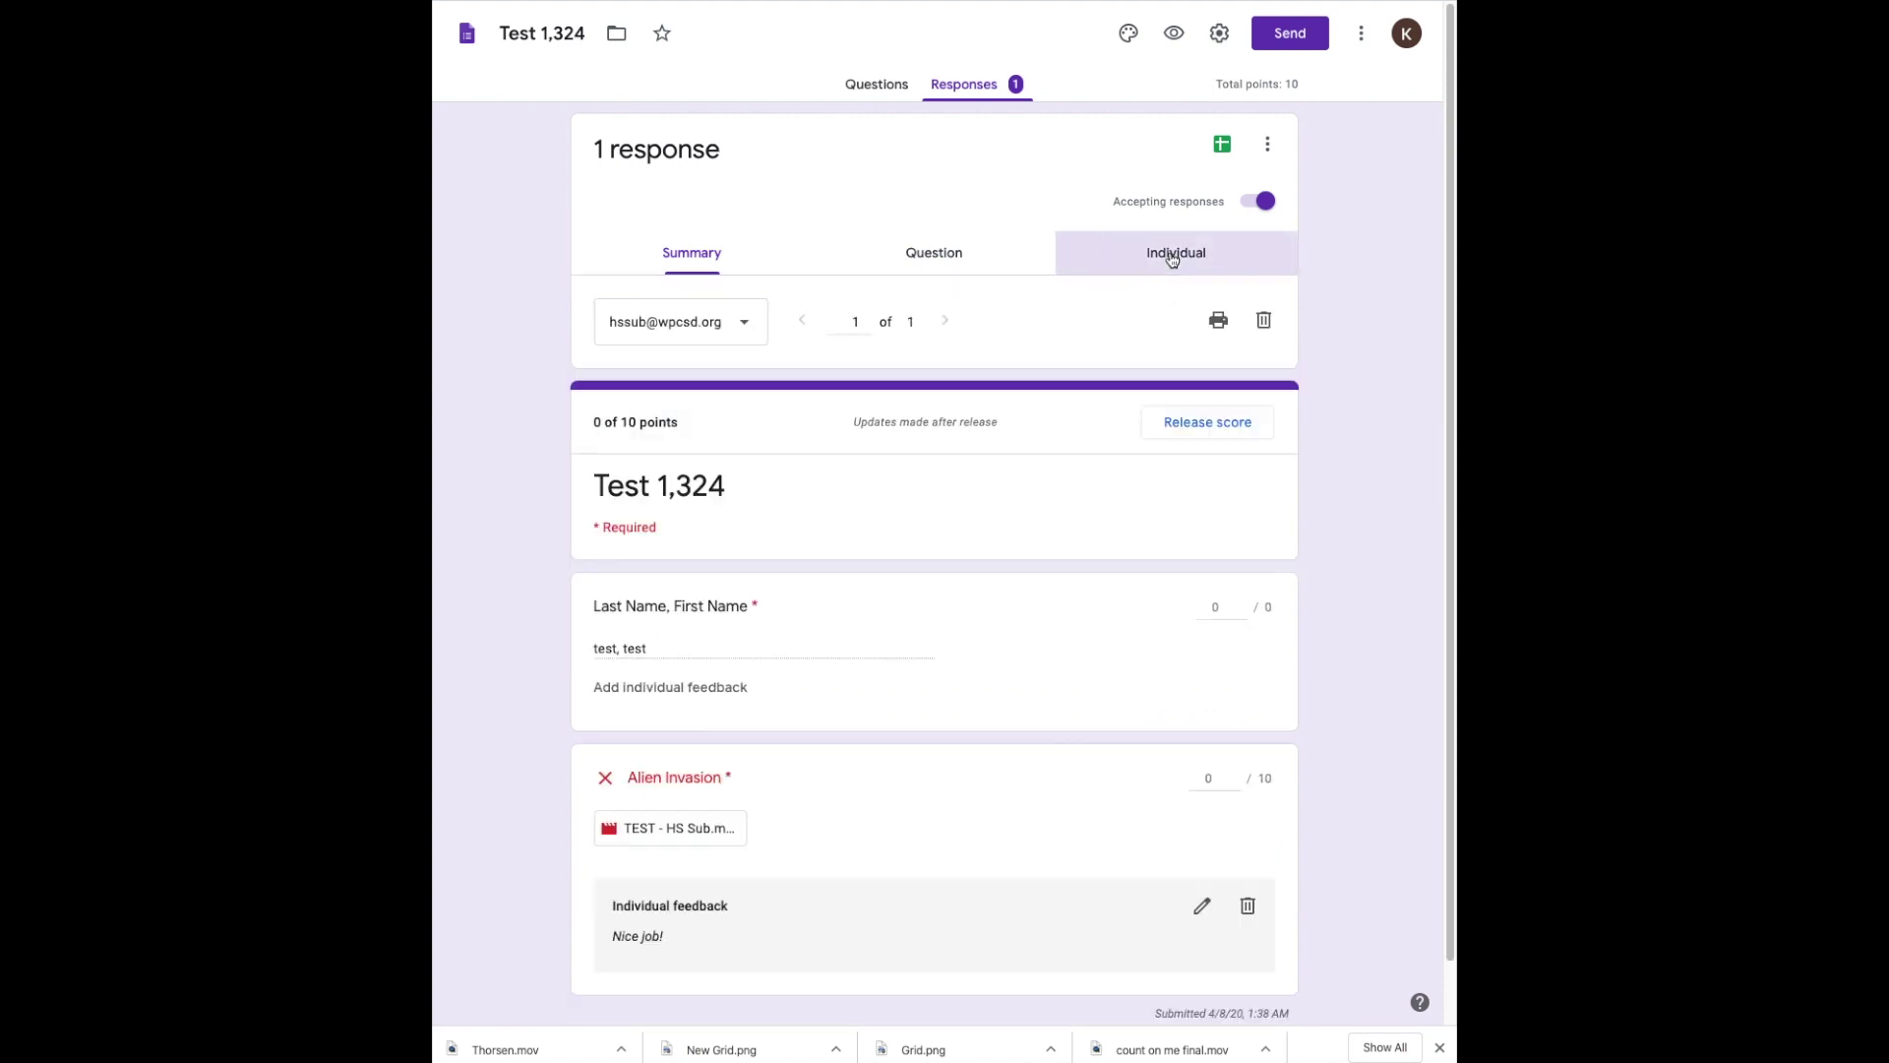
left_click(936, 256)
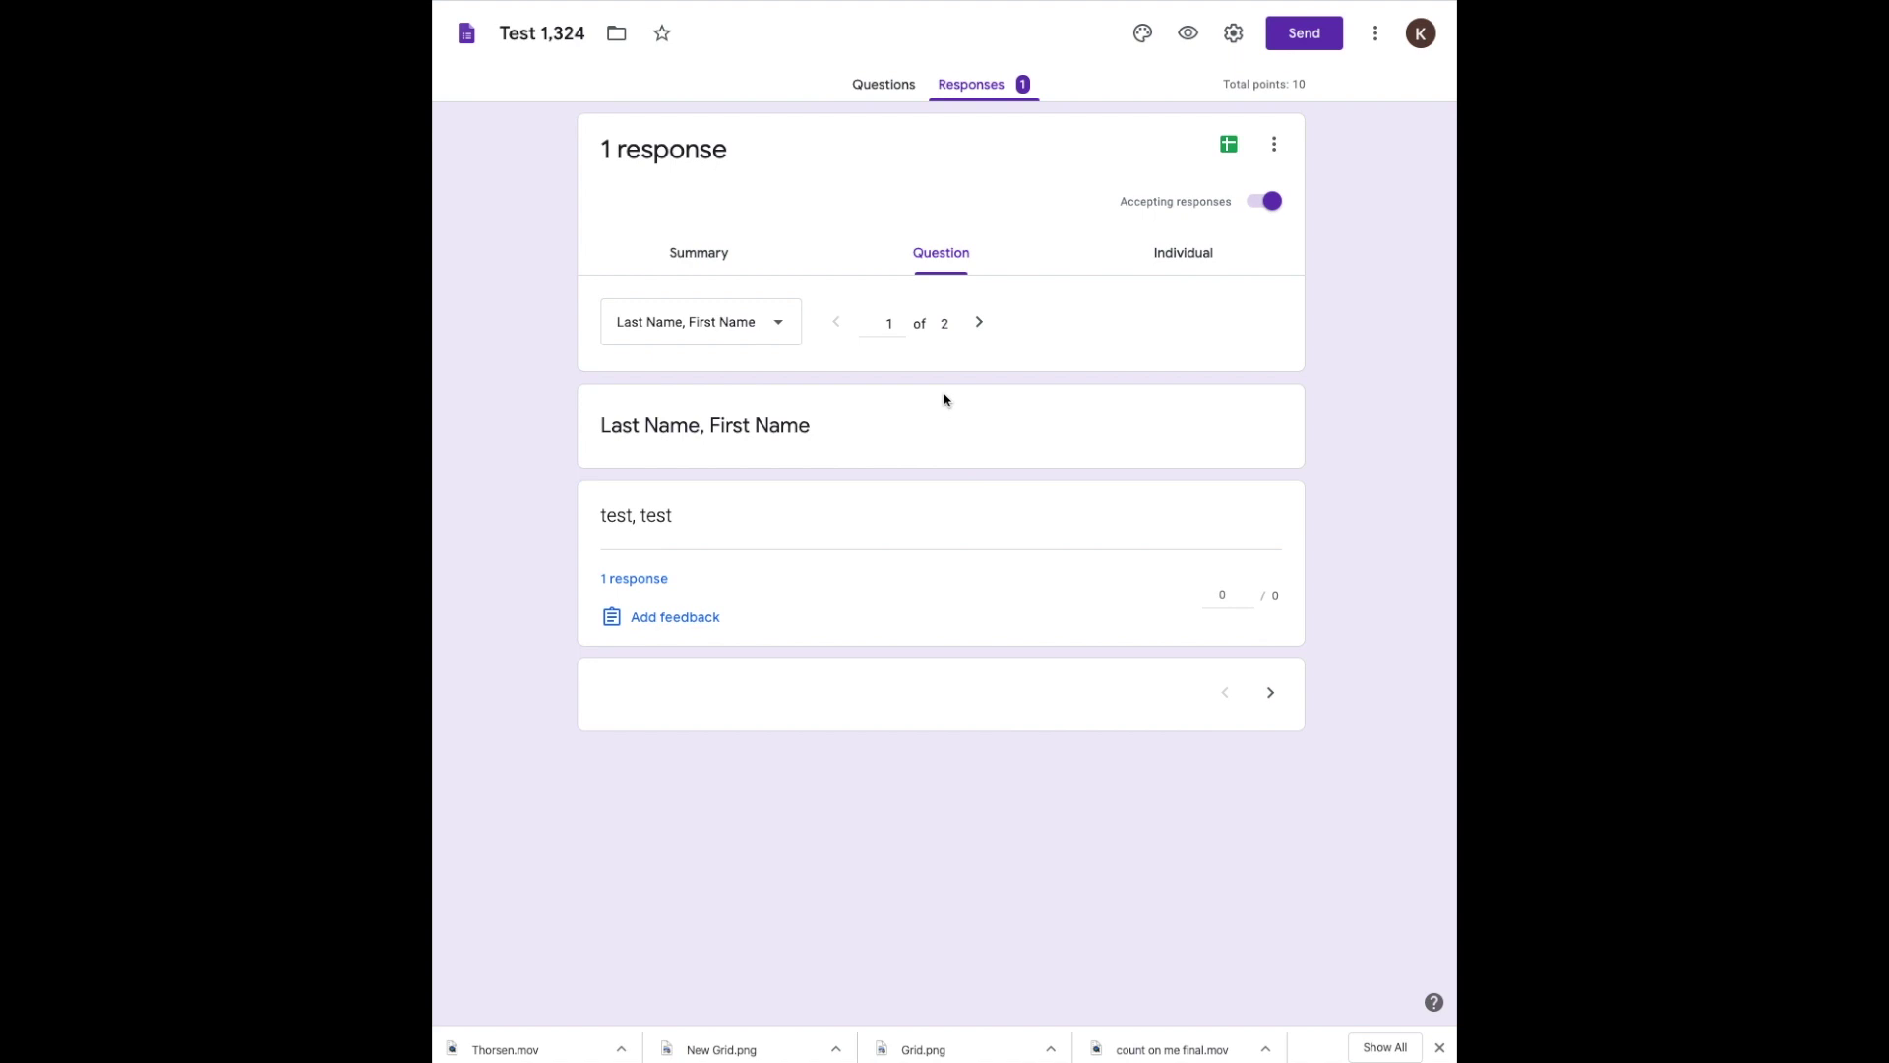
left_click(1184, 257)
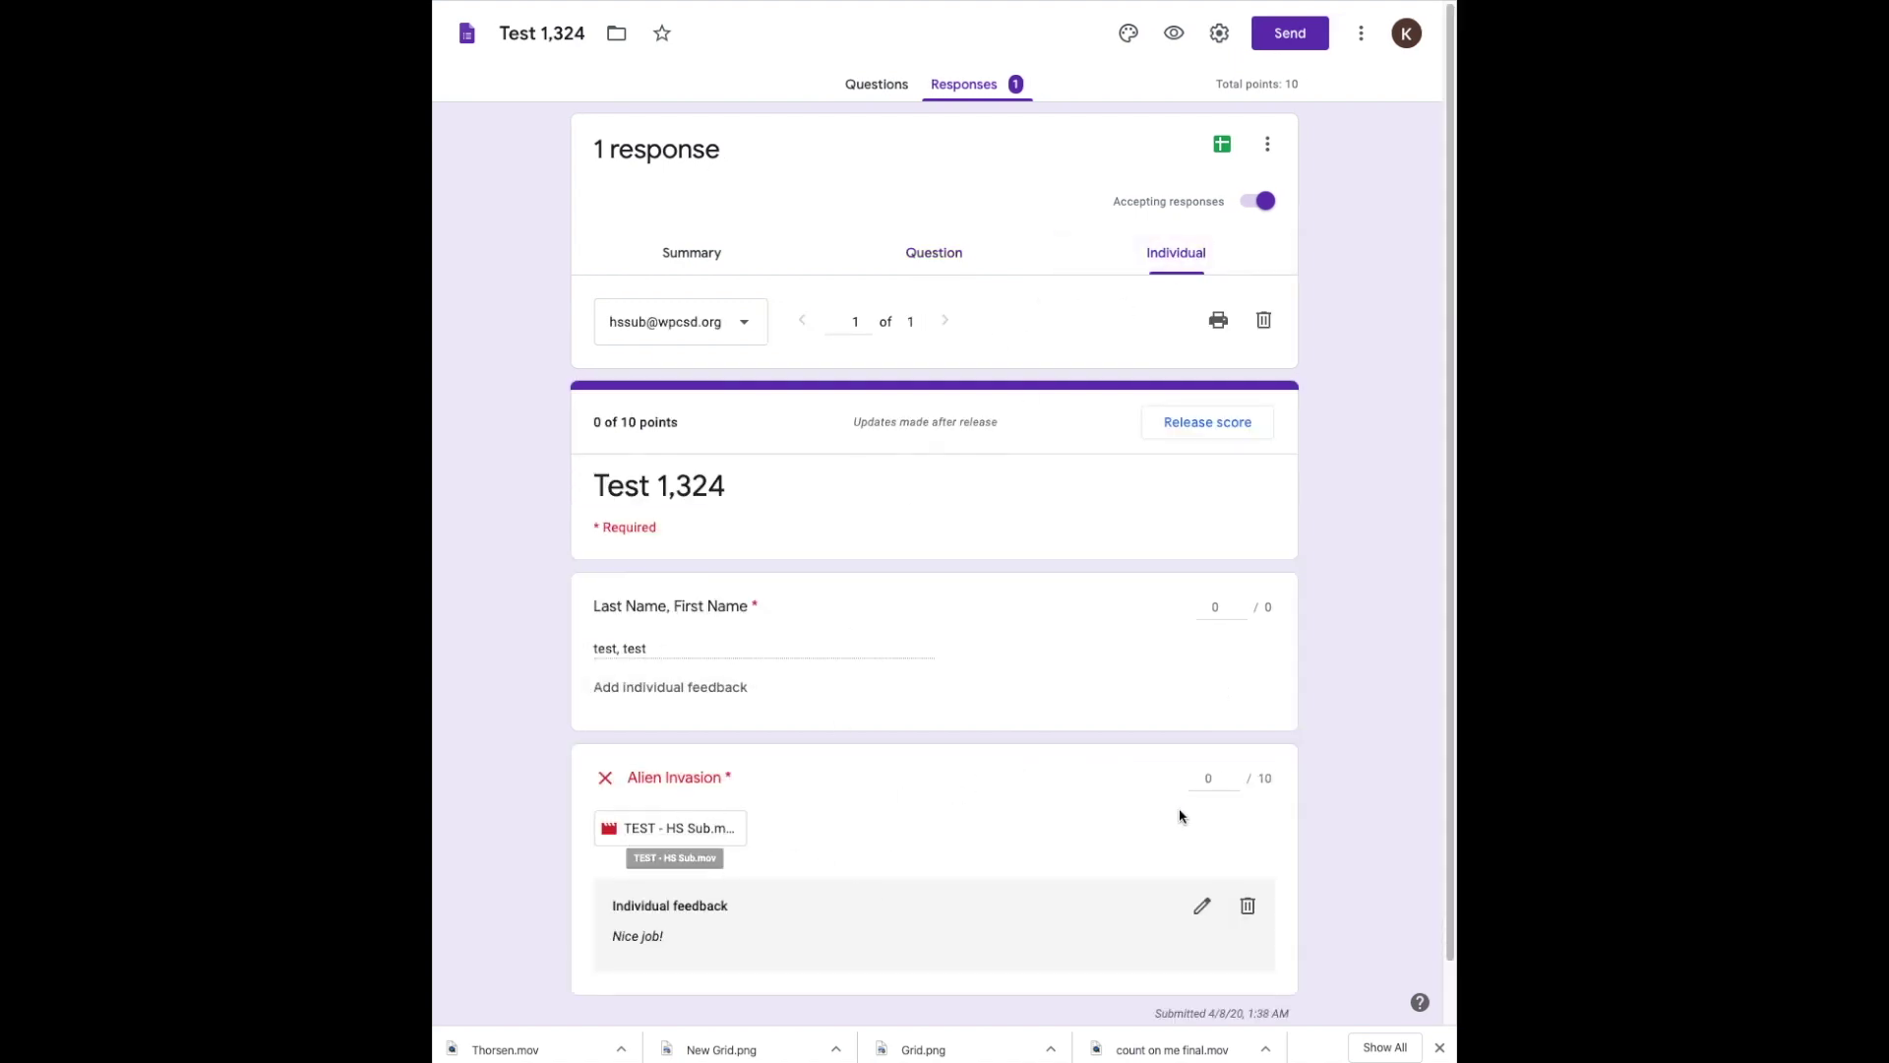
left_click(676, 829)
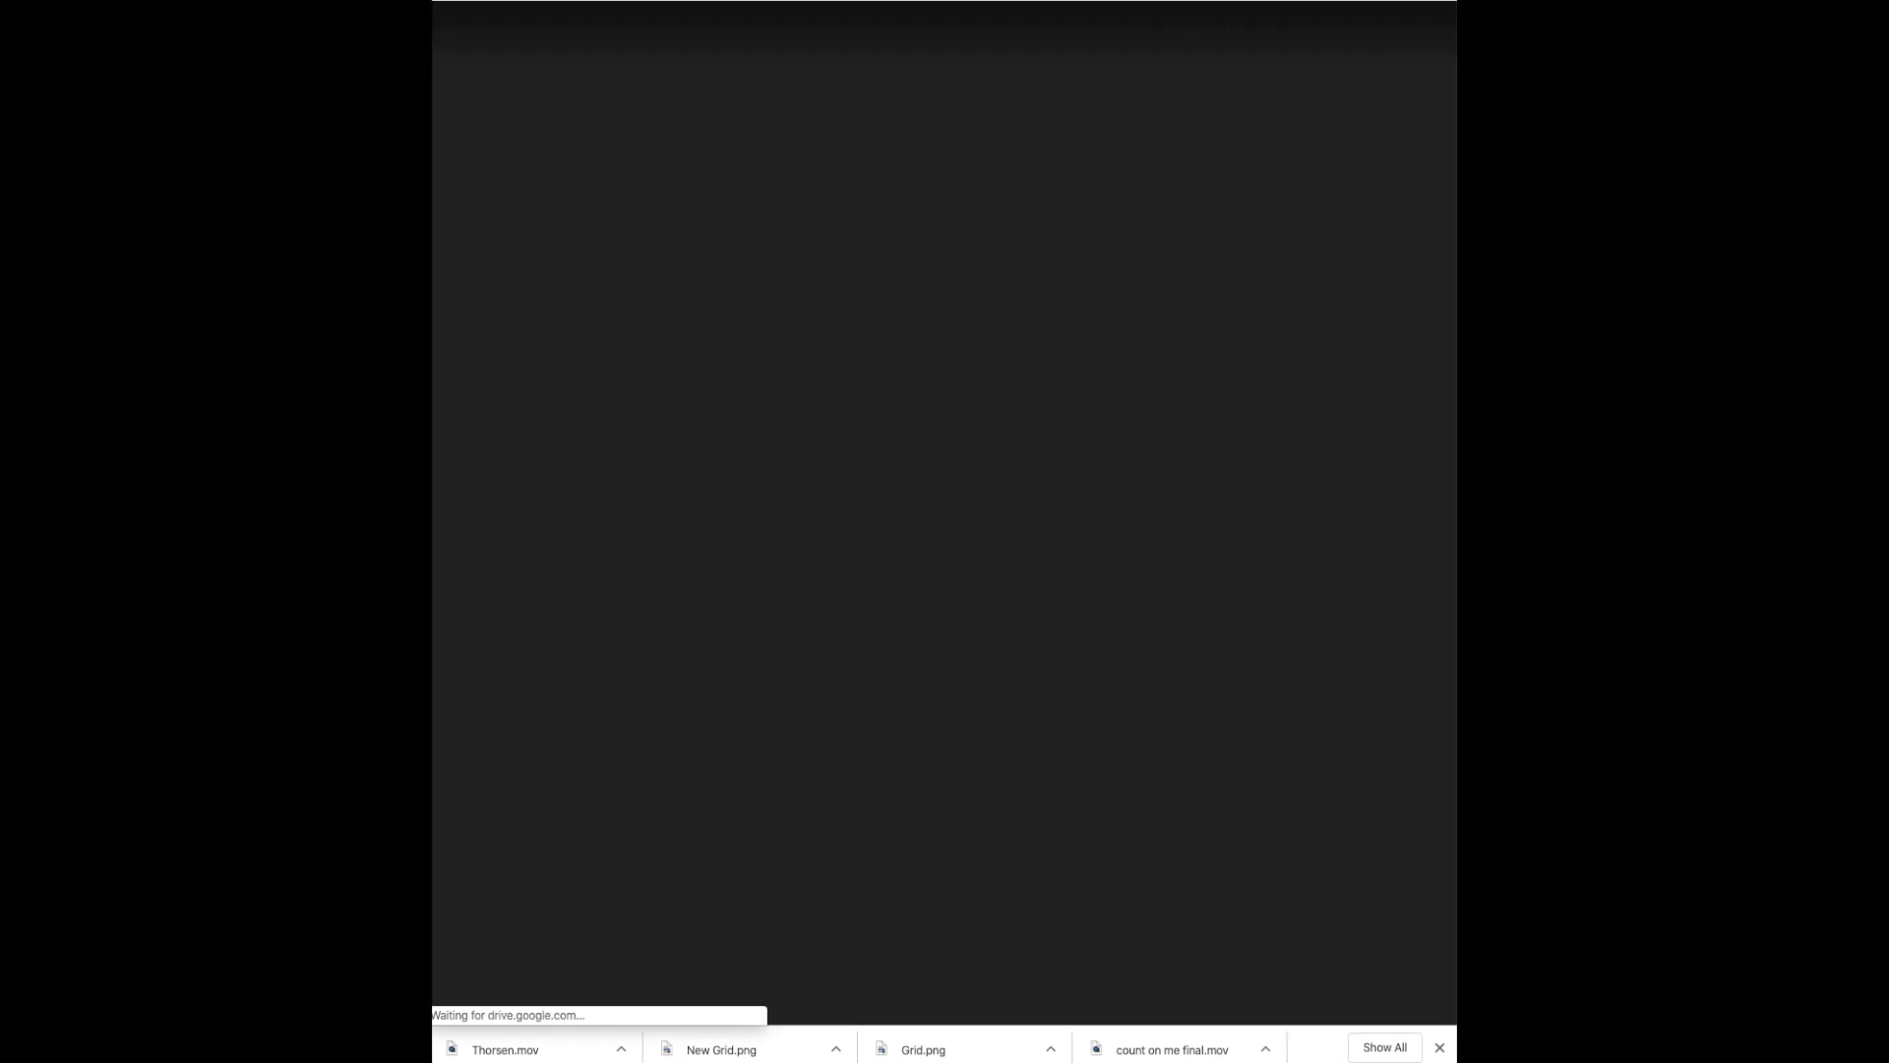
left_click(1176, 2)
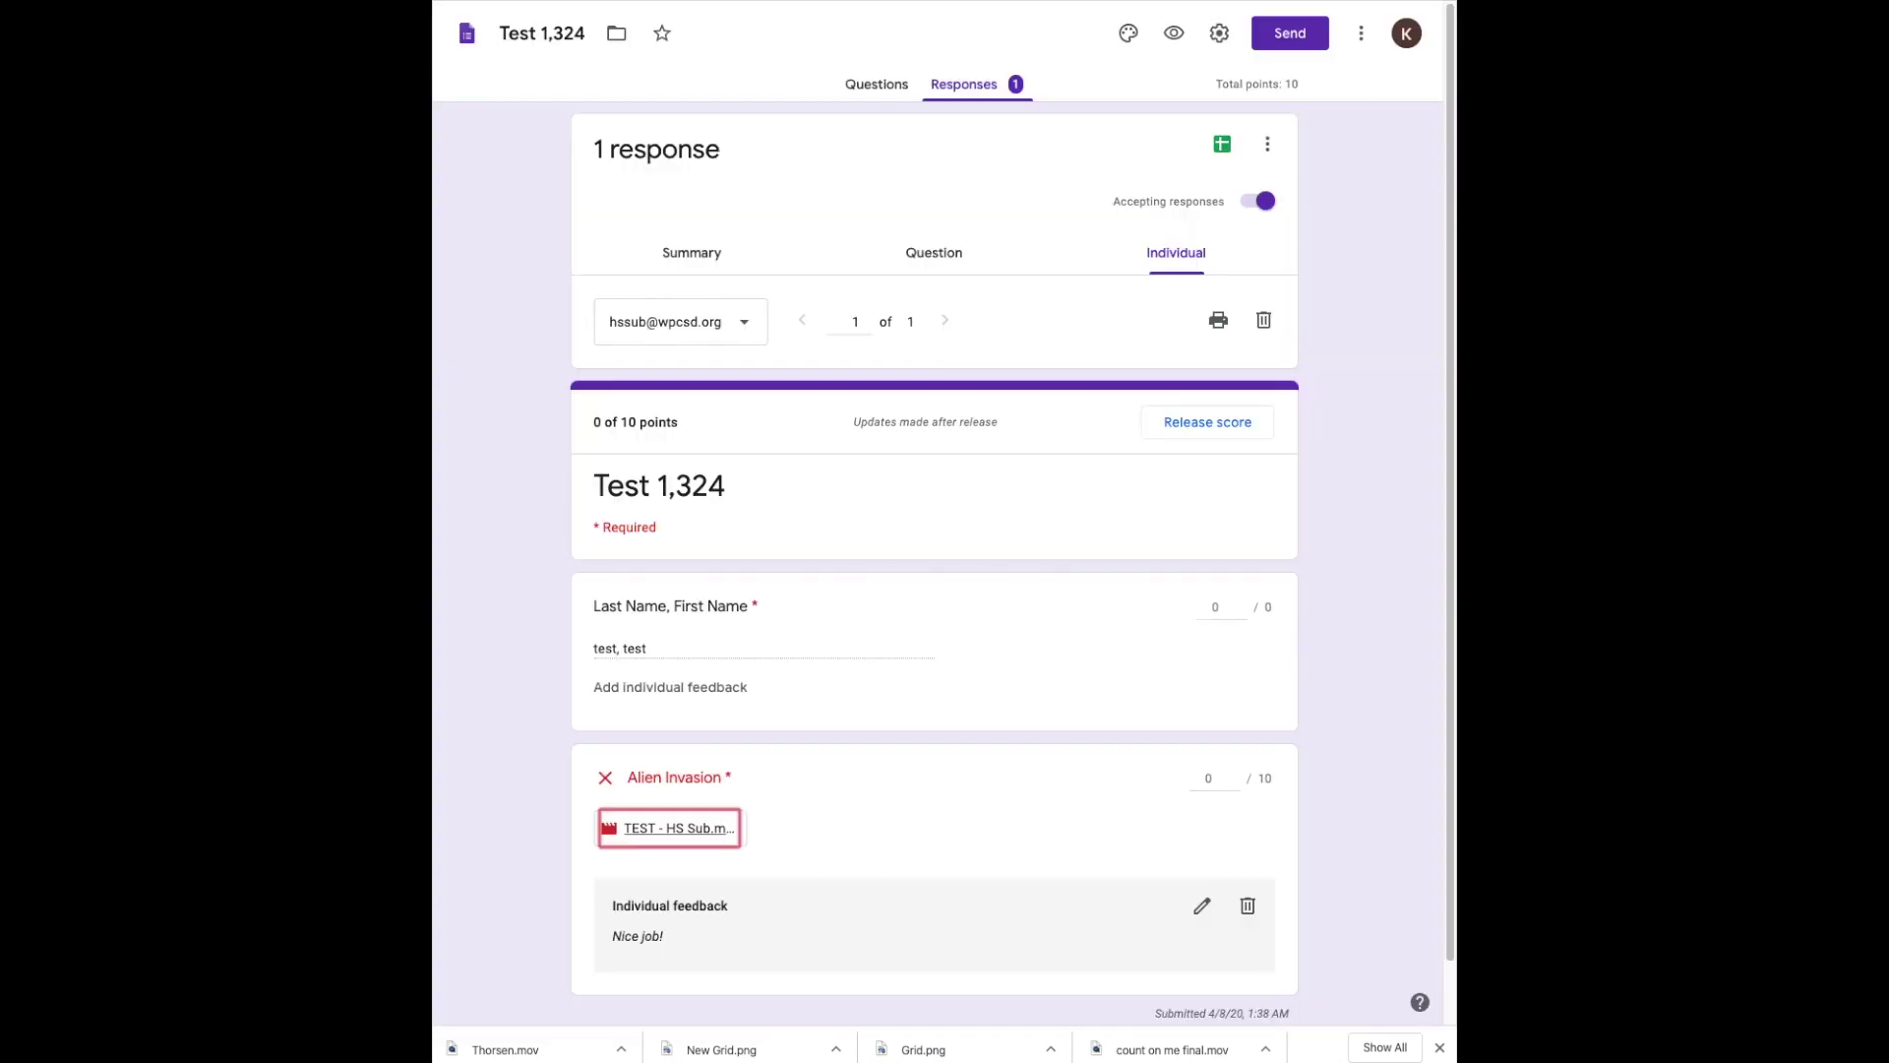
- Score Alien Invasion 8 out of 10, save it with the feedback "Nice job!", and email and release the score to all respondents
left_click(1207, 780)
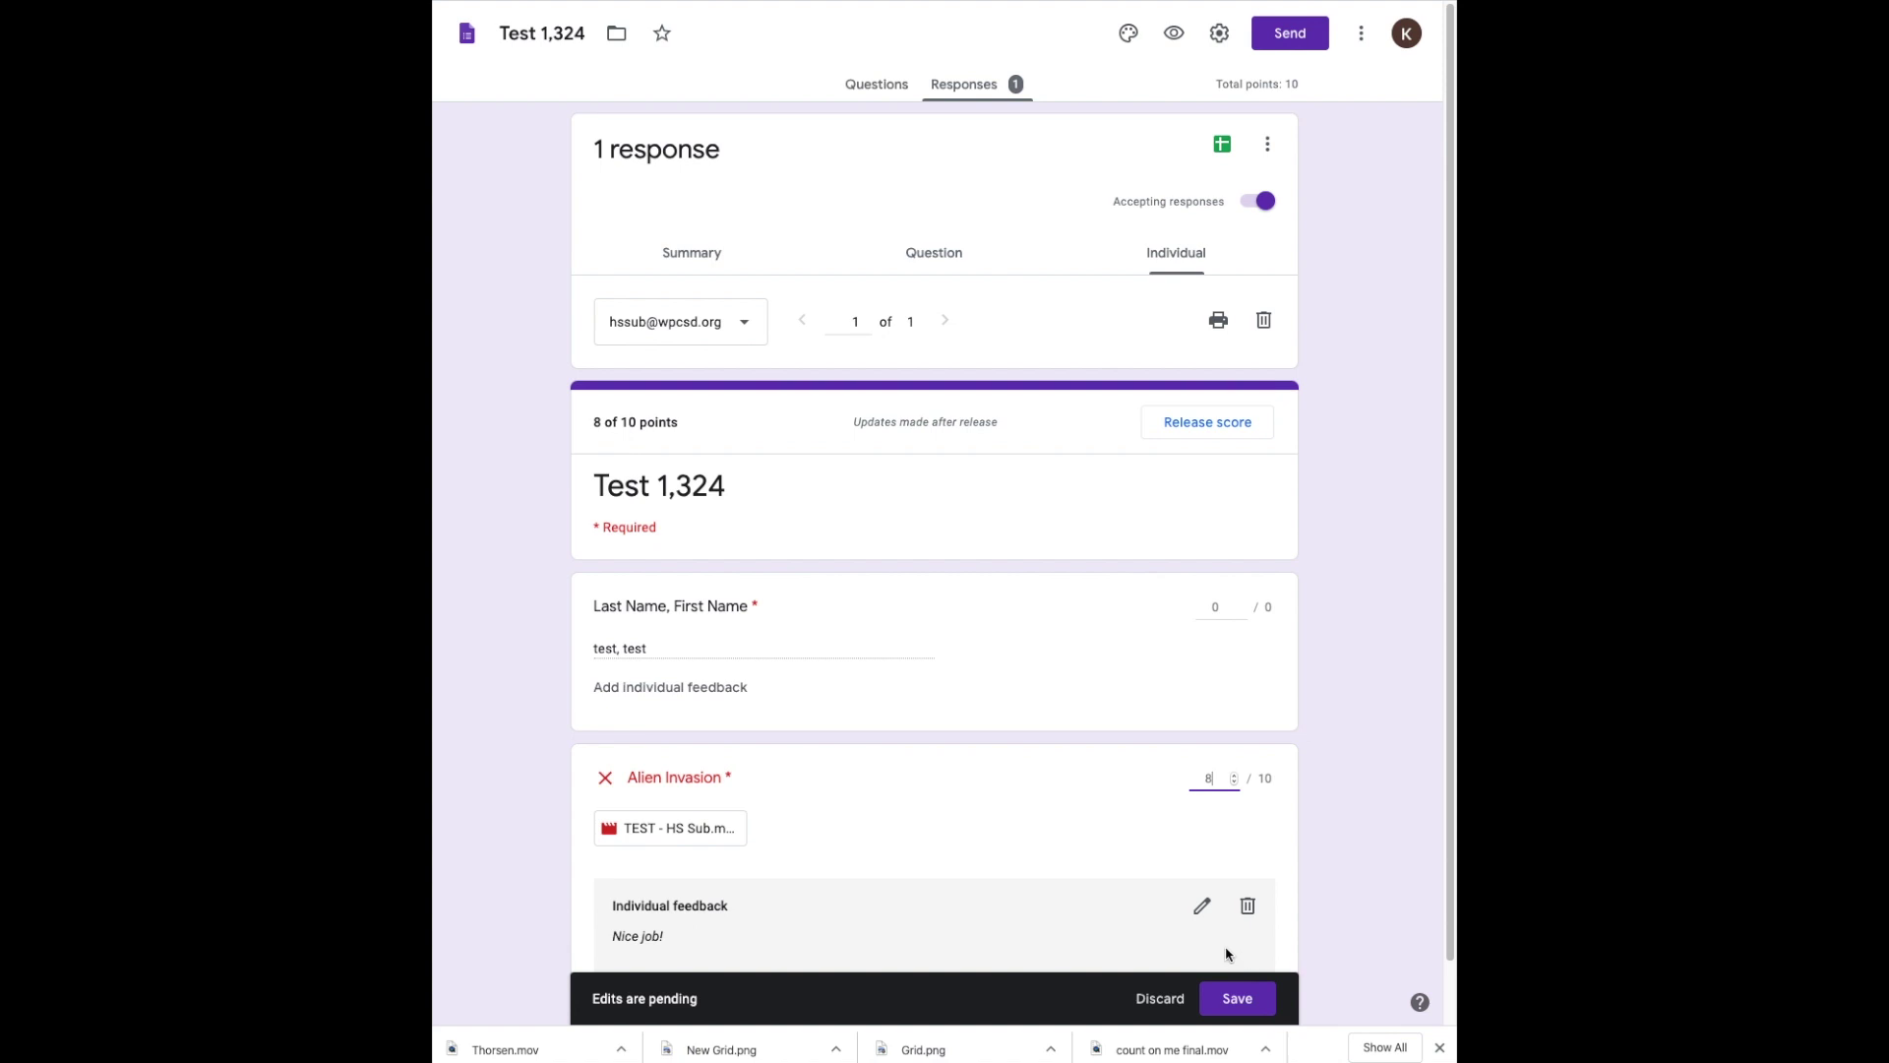
left_click(1201, 906)
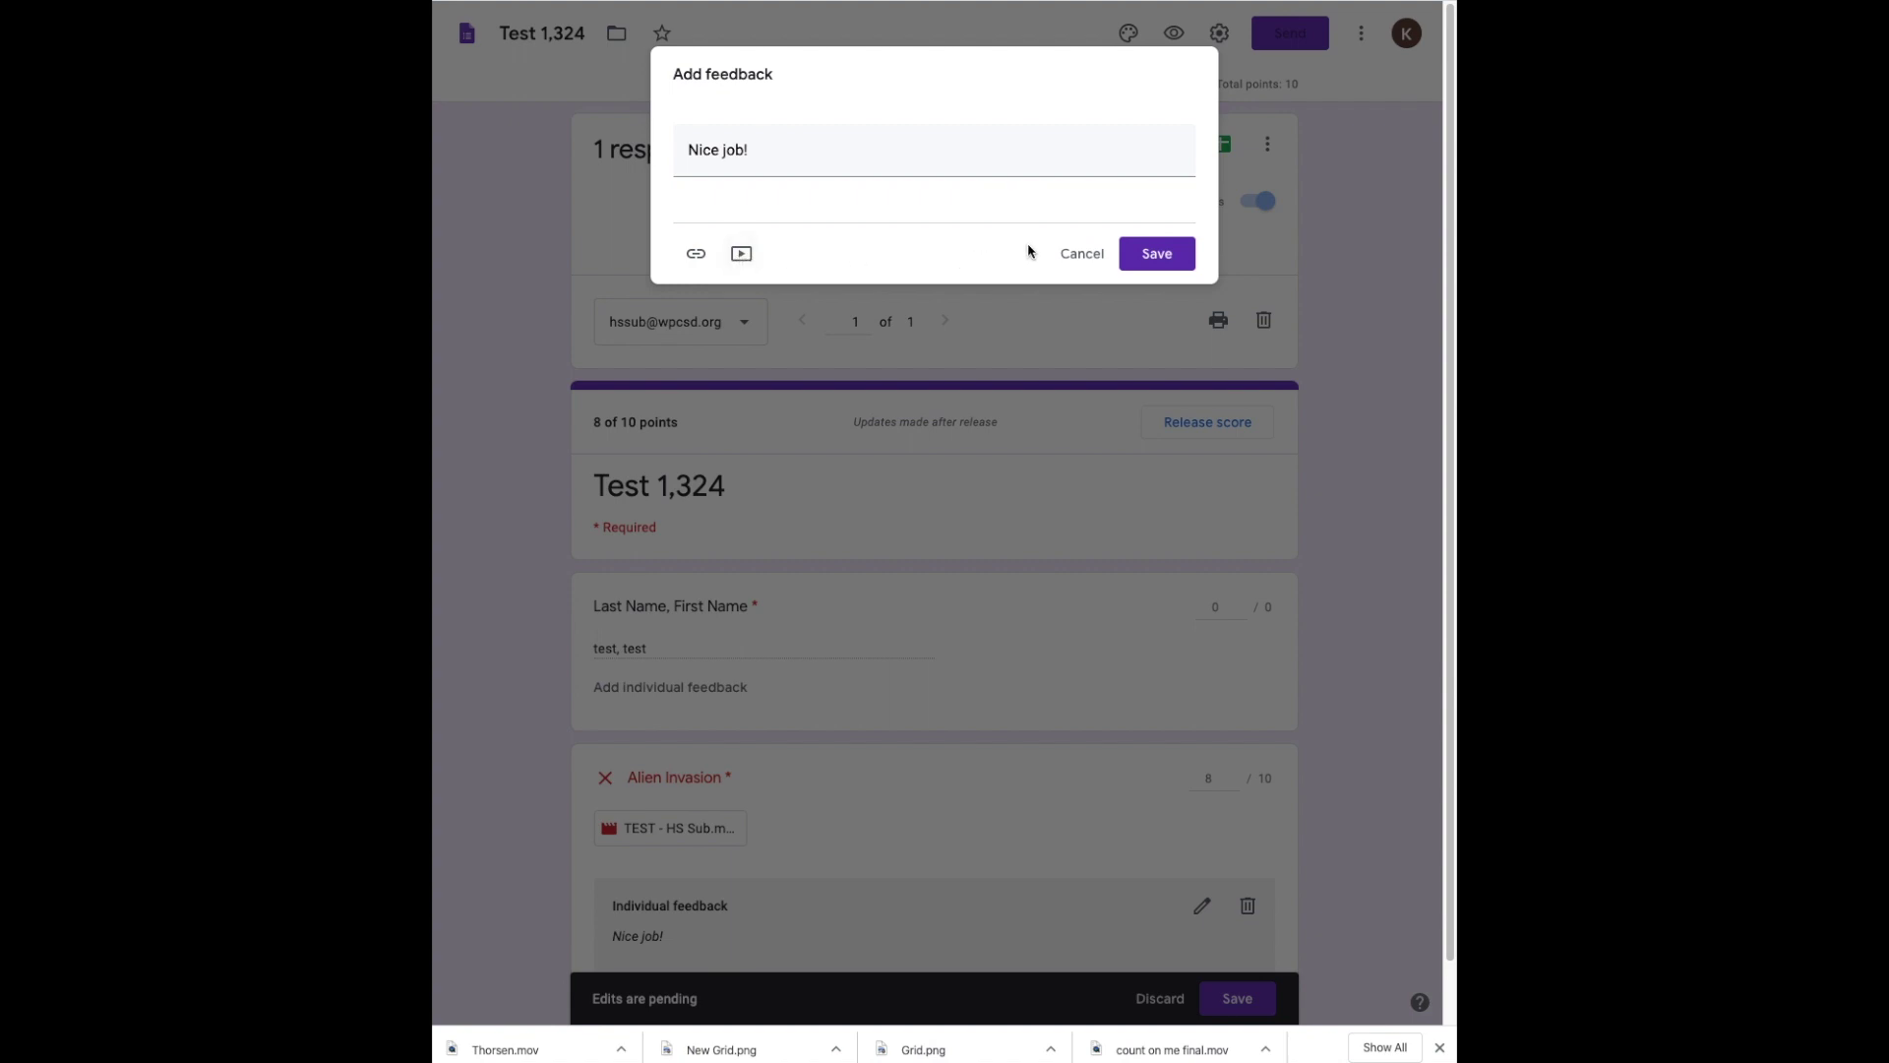
left_click(1150, 254)
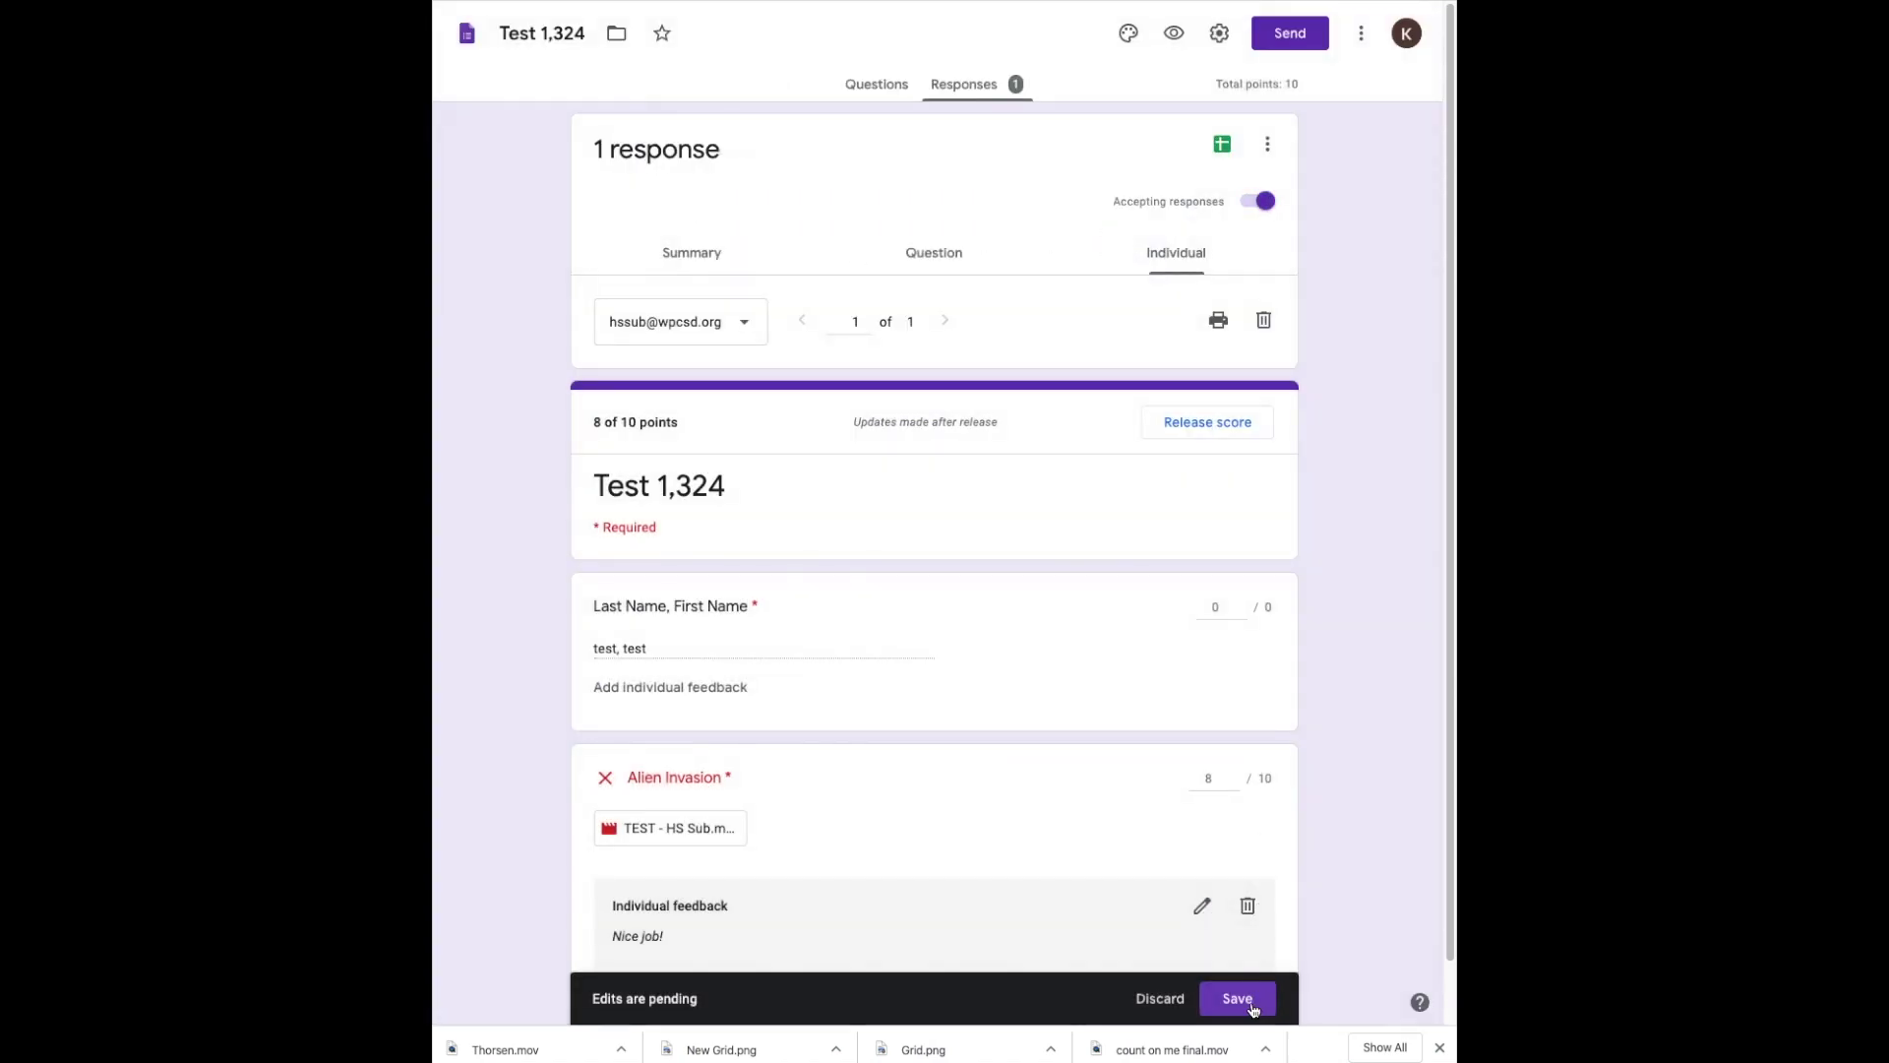
left_click(1238, 998)
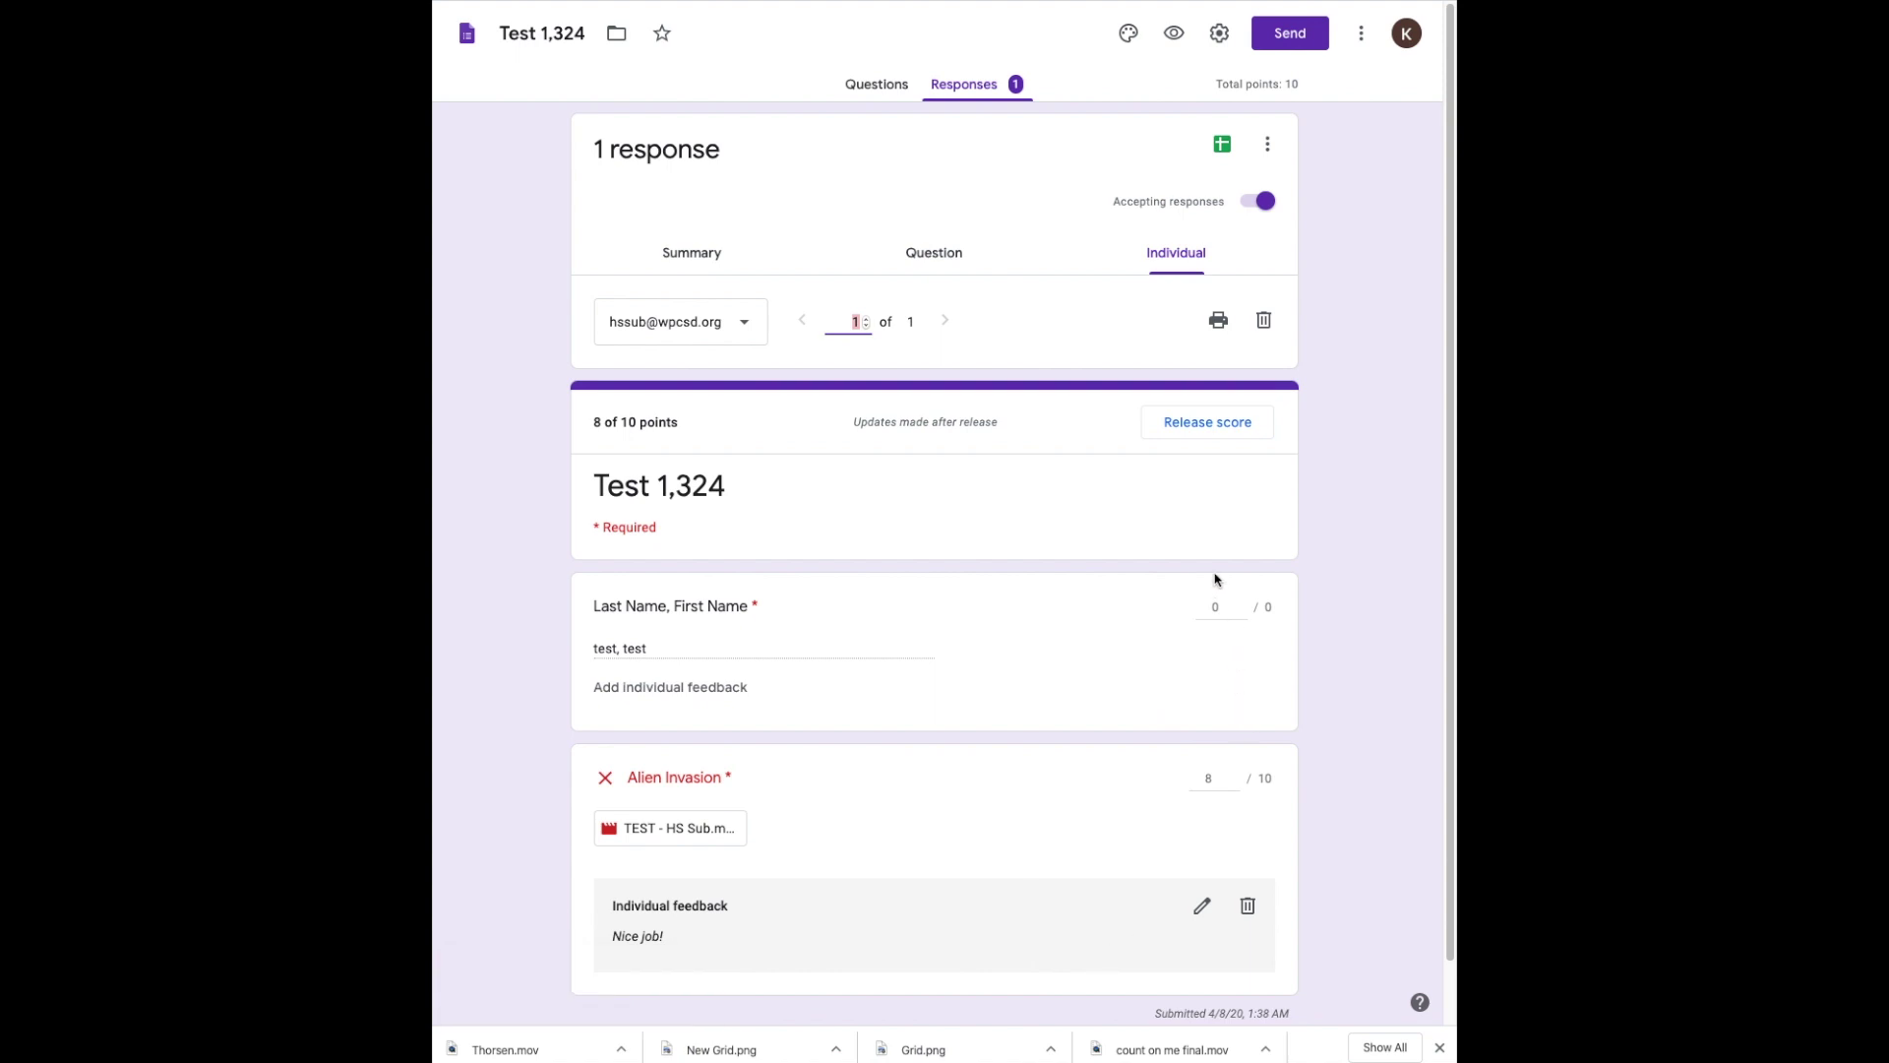
left_click(1213, 424)
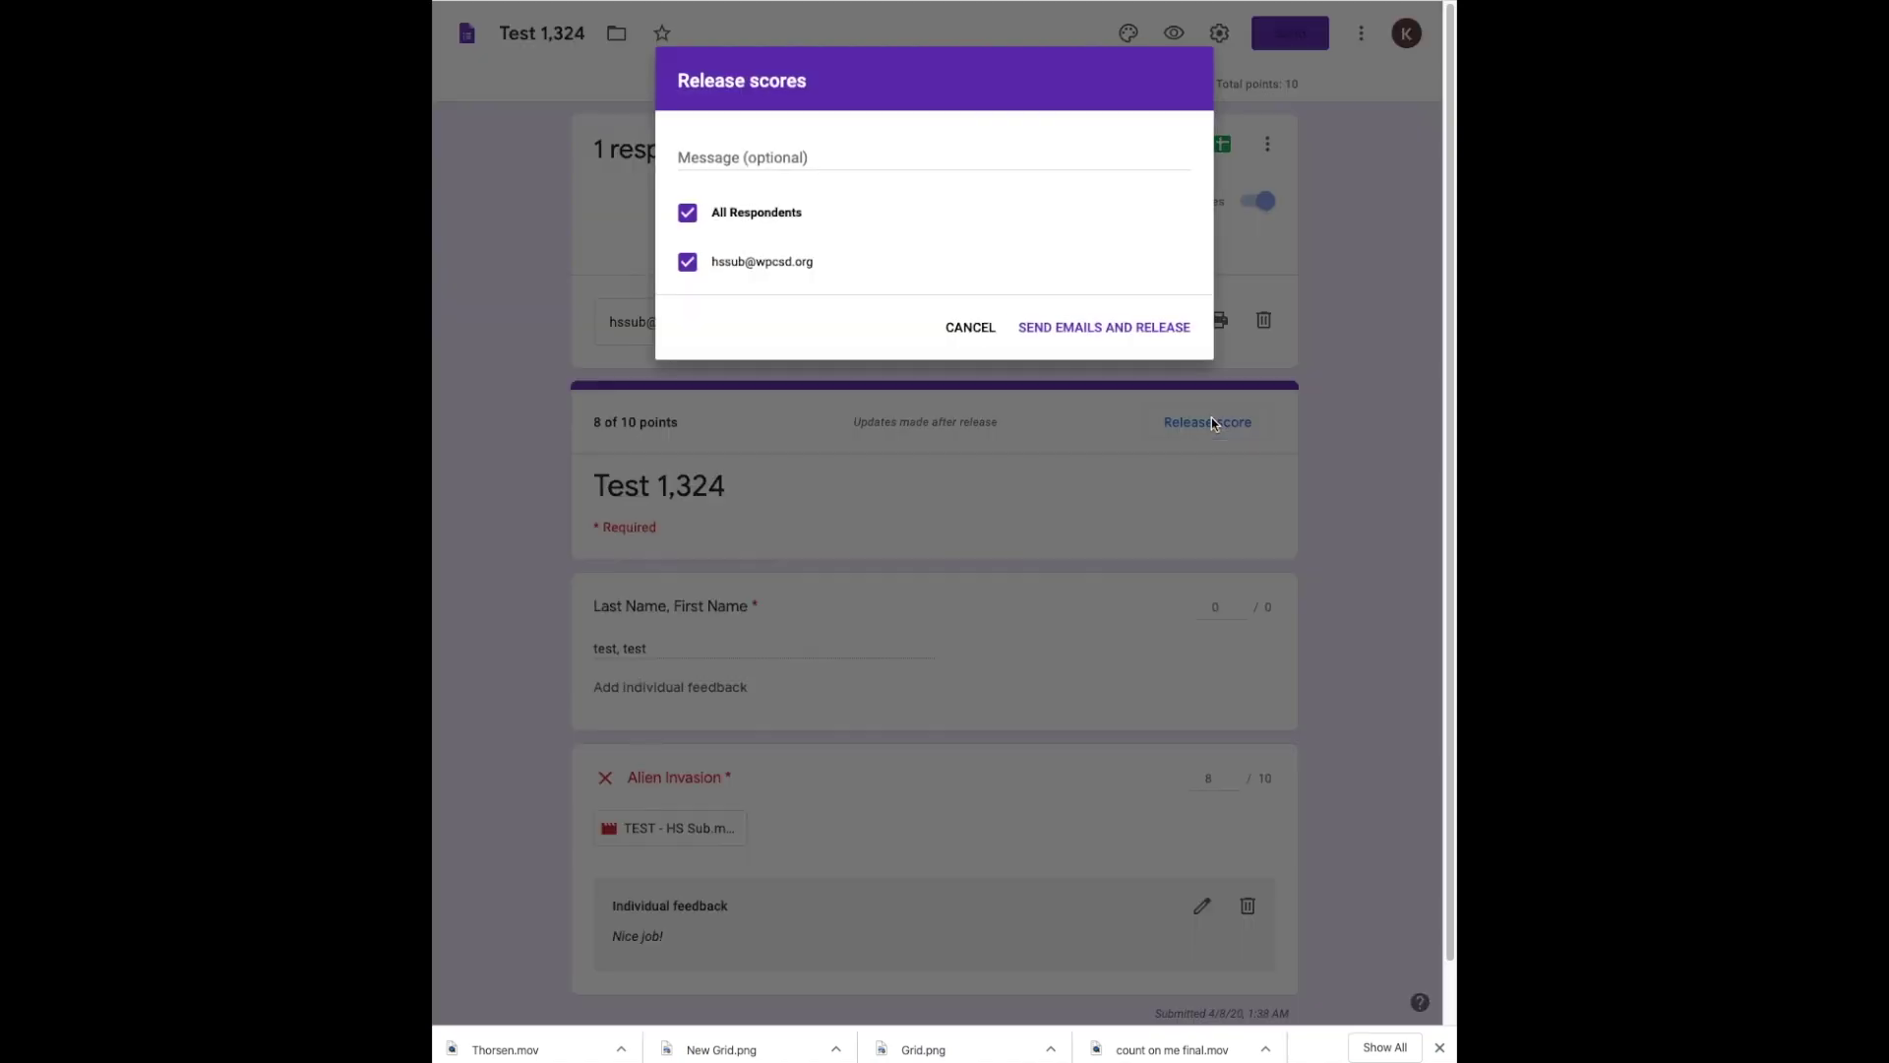
left_click(1084, 326)
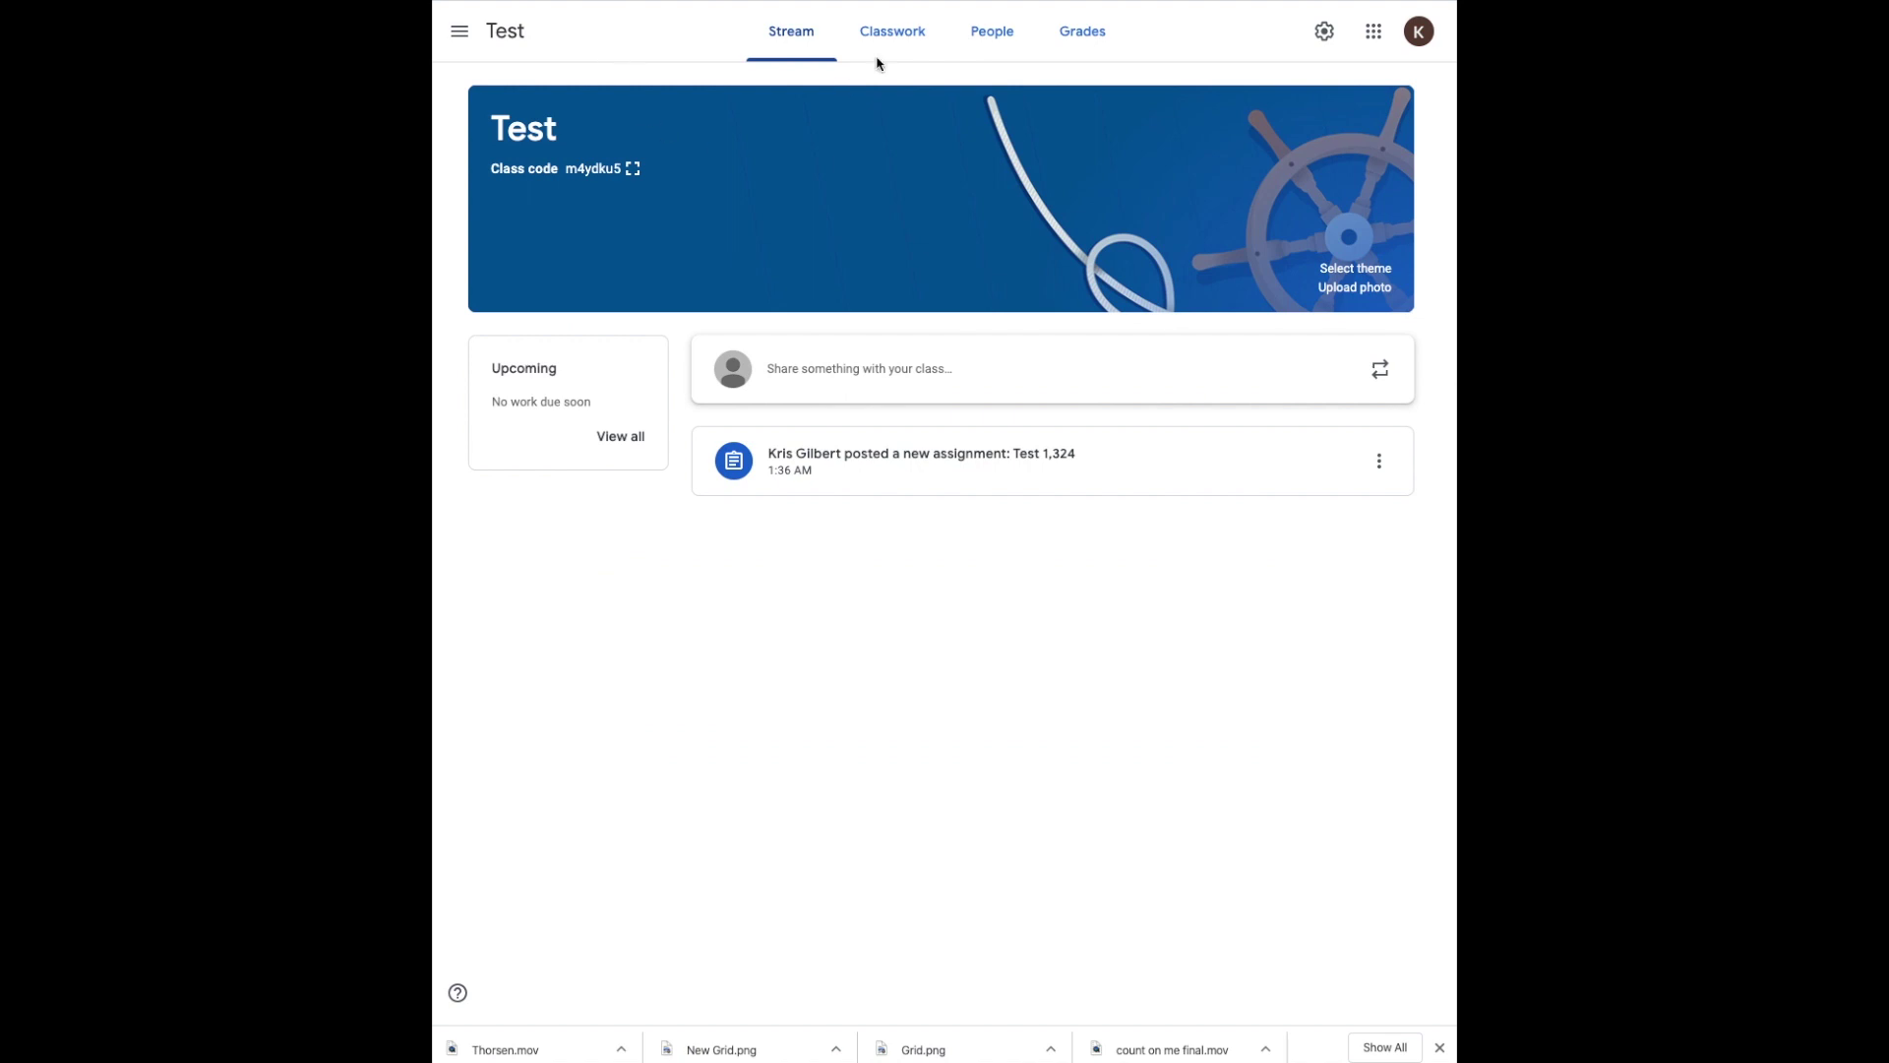
- In Google Classroom, open the turned-in student work for Test 1,324 and import the grades from its form
left_click(904, 37)
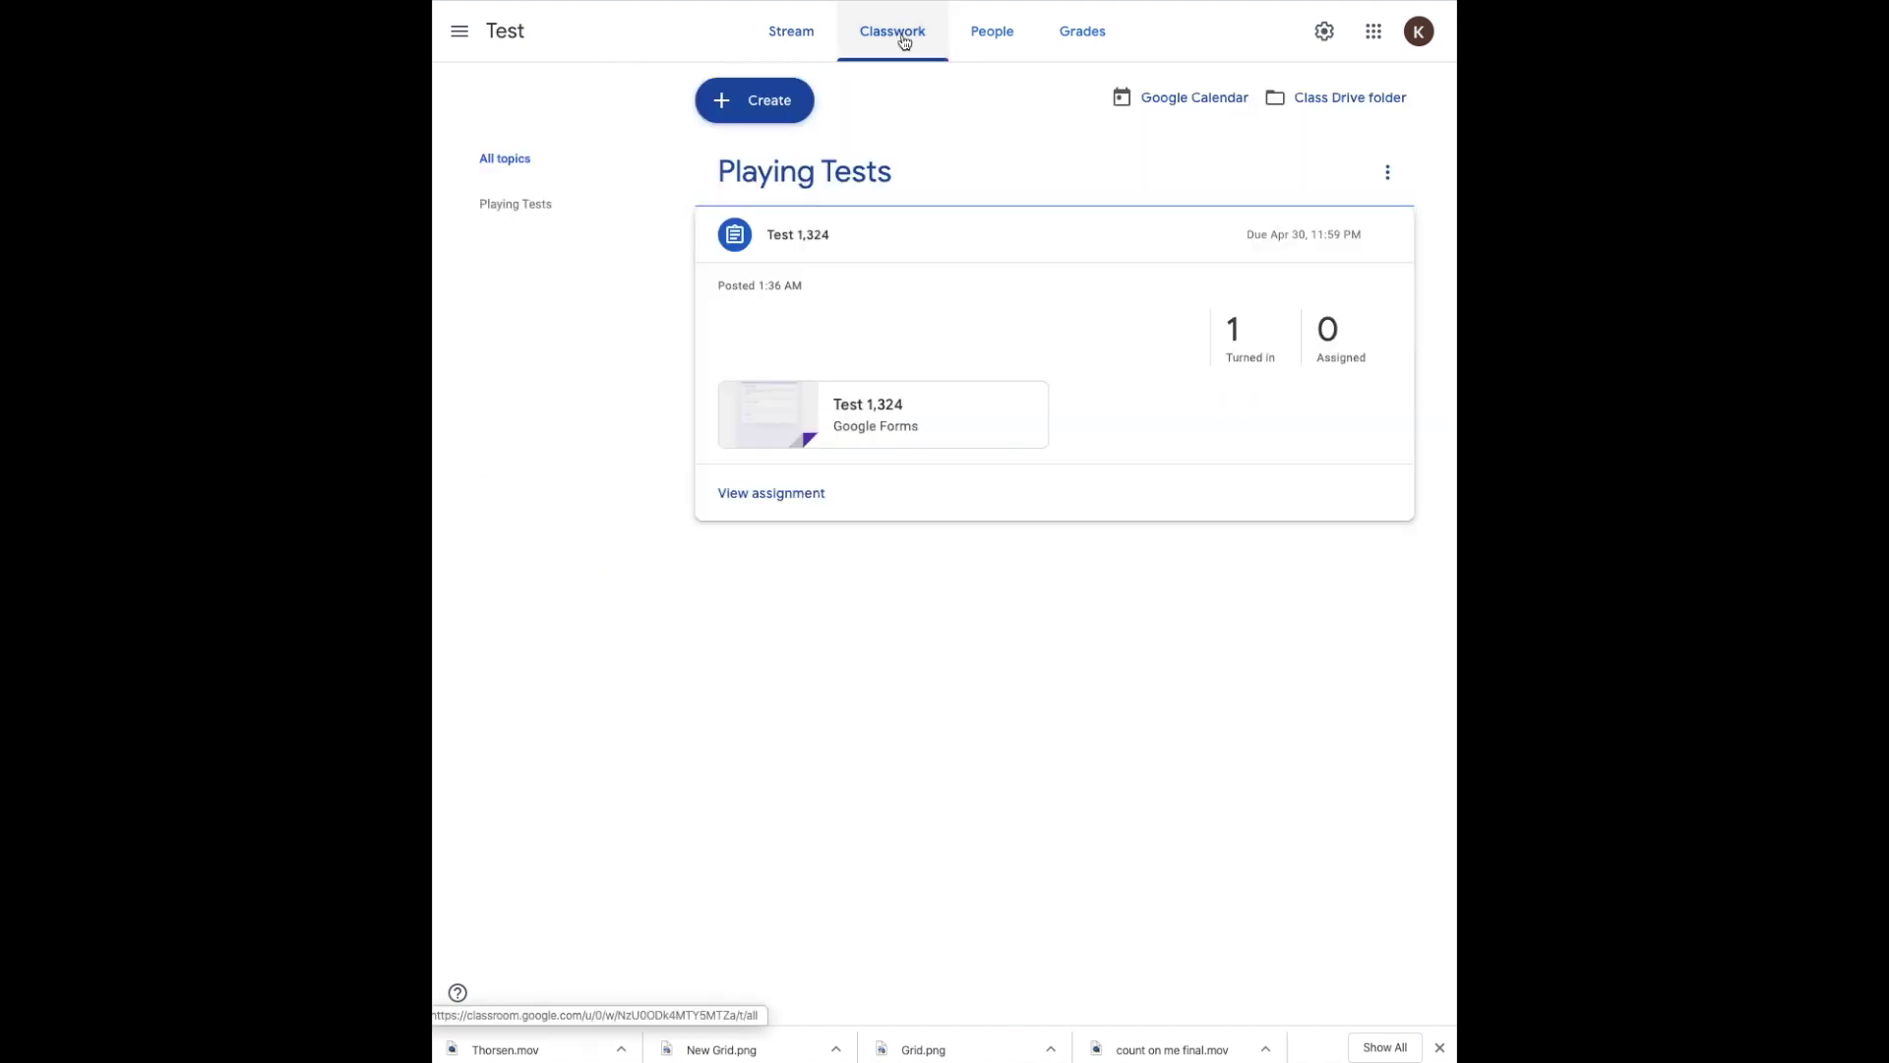
left_click(1235, 332)
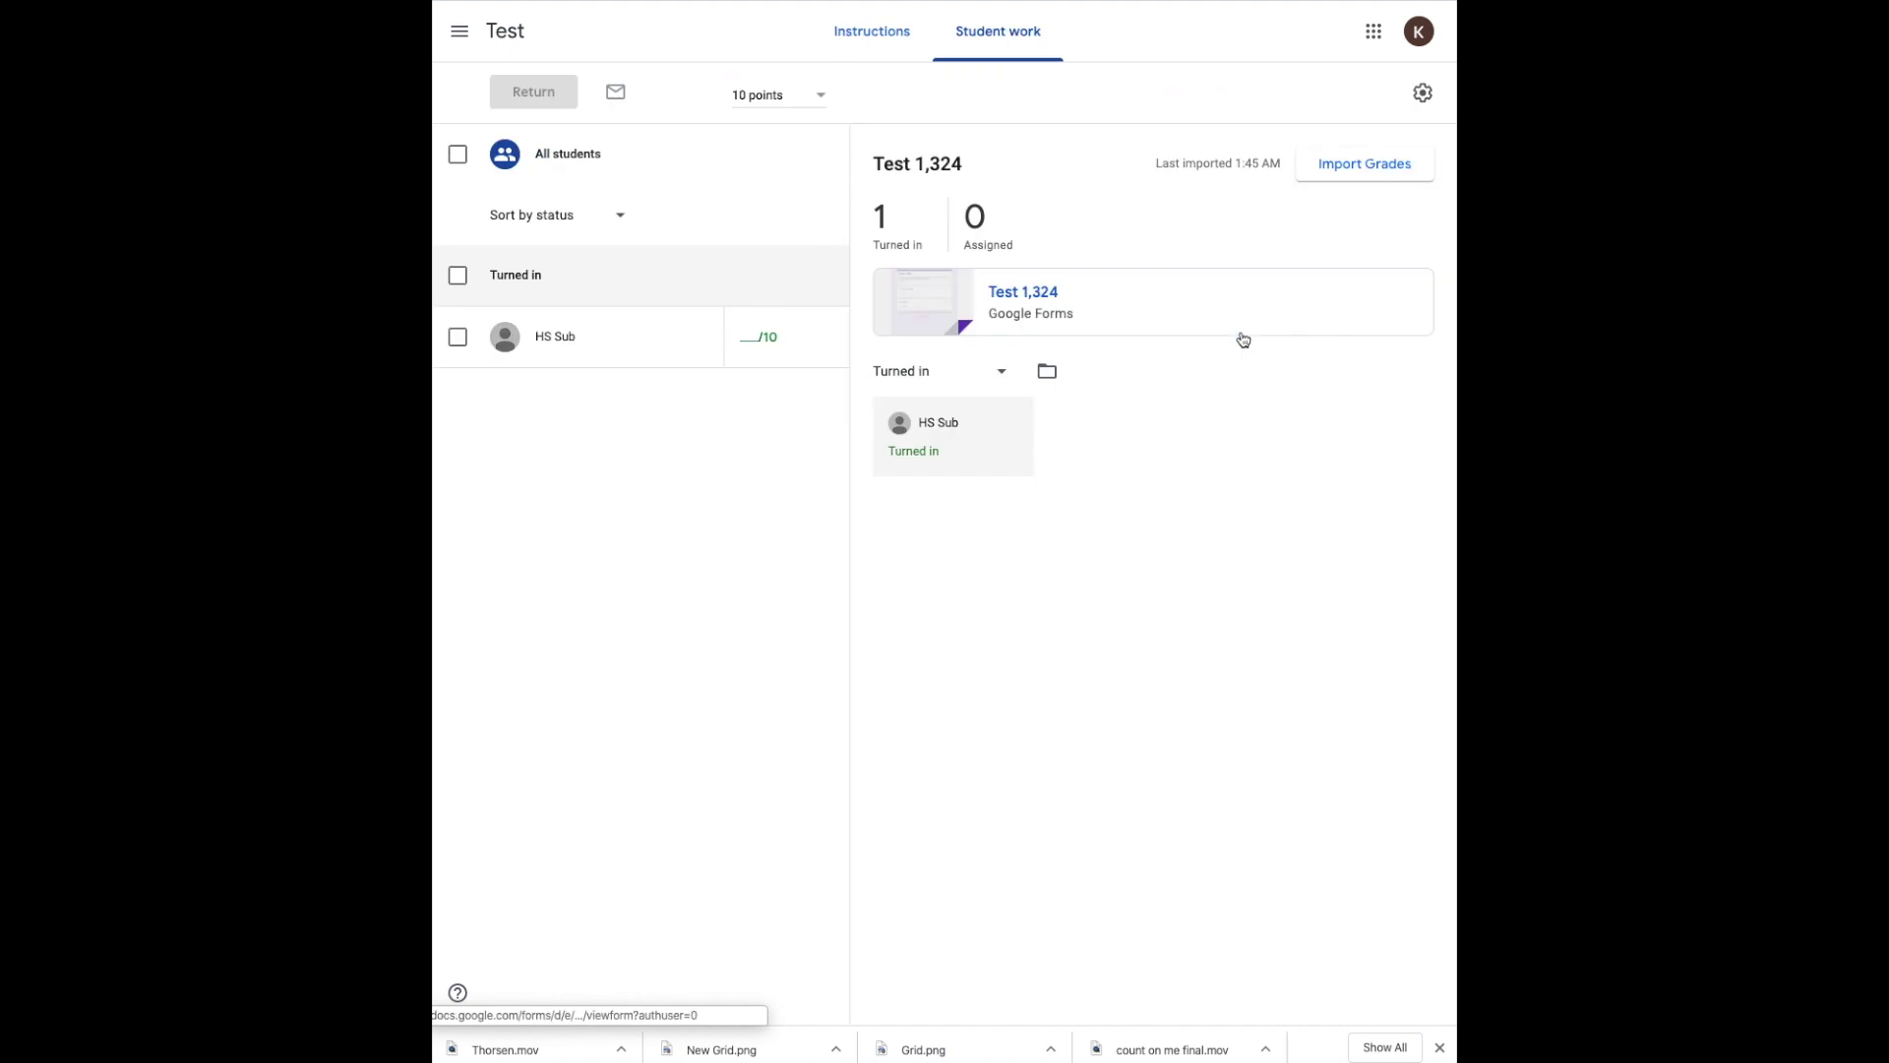
left_click(1347, 169)
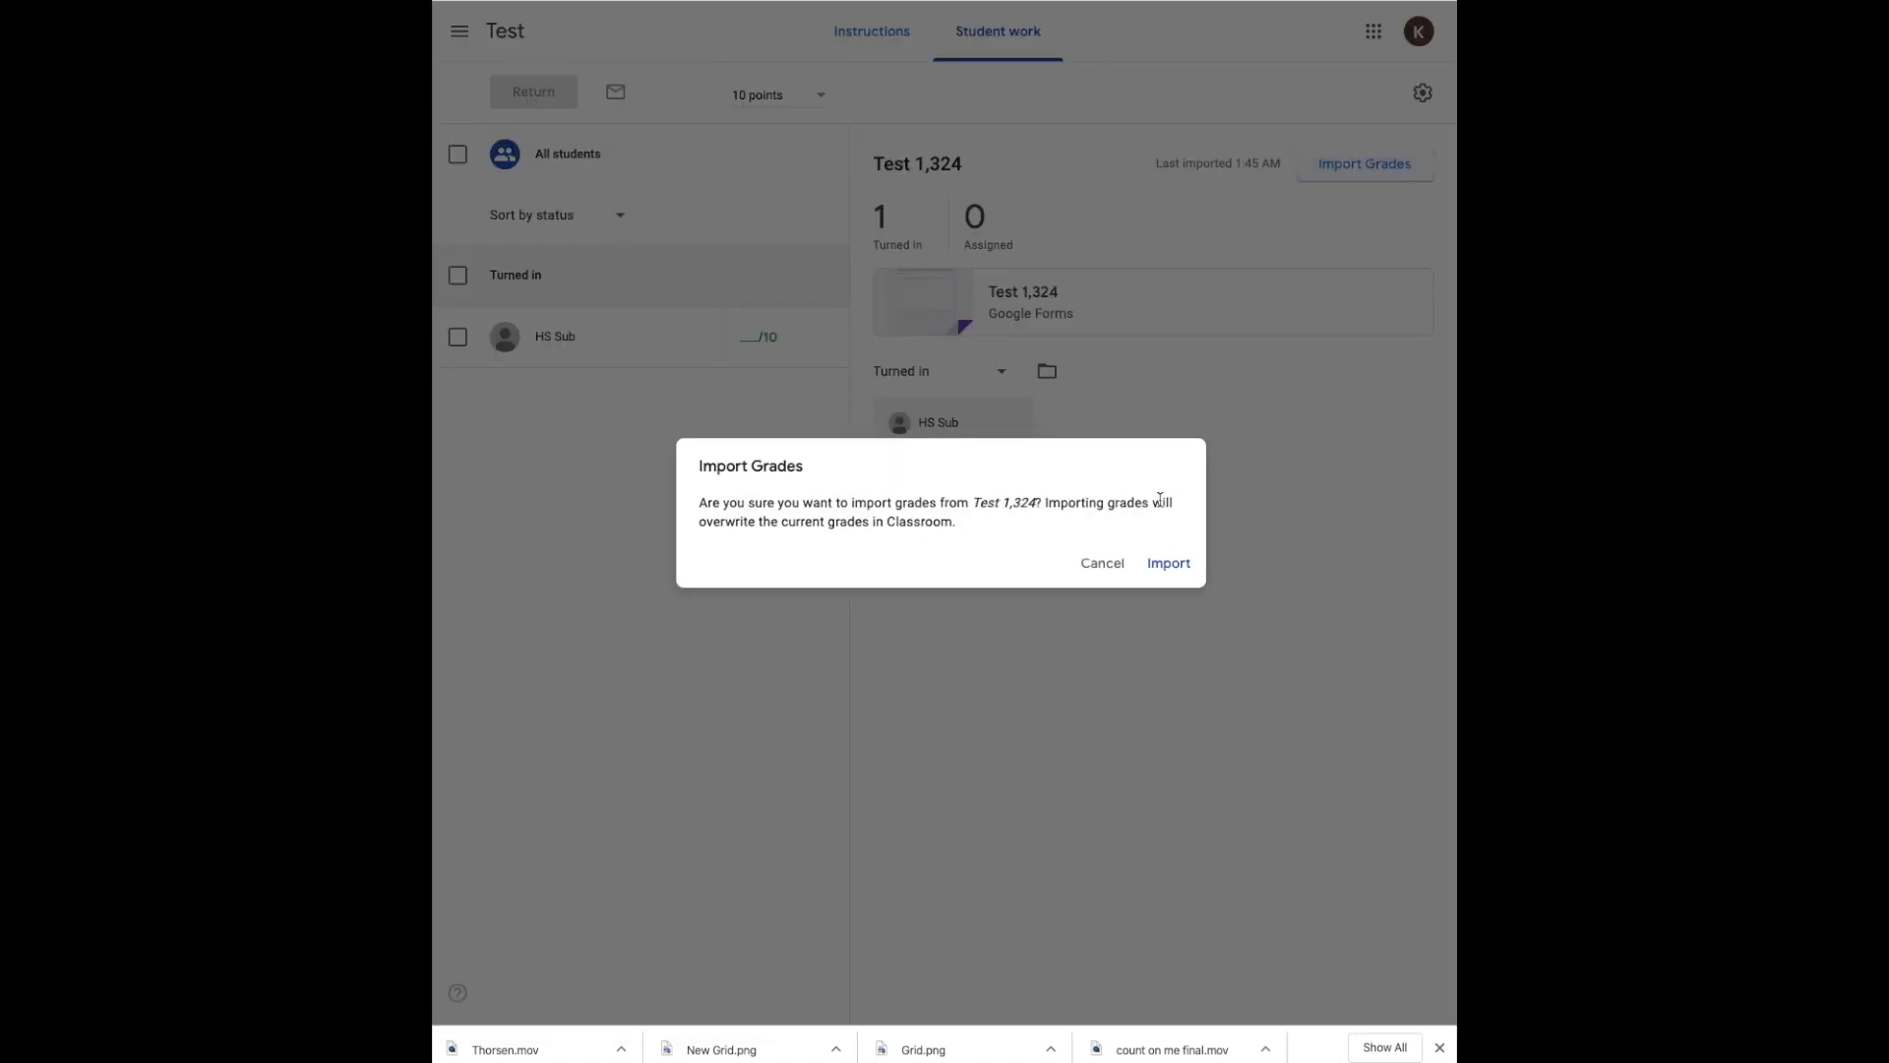
left_click(1163, 571)
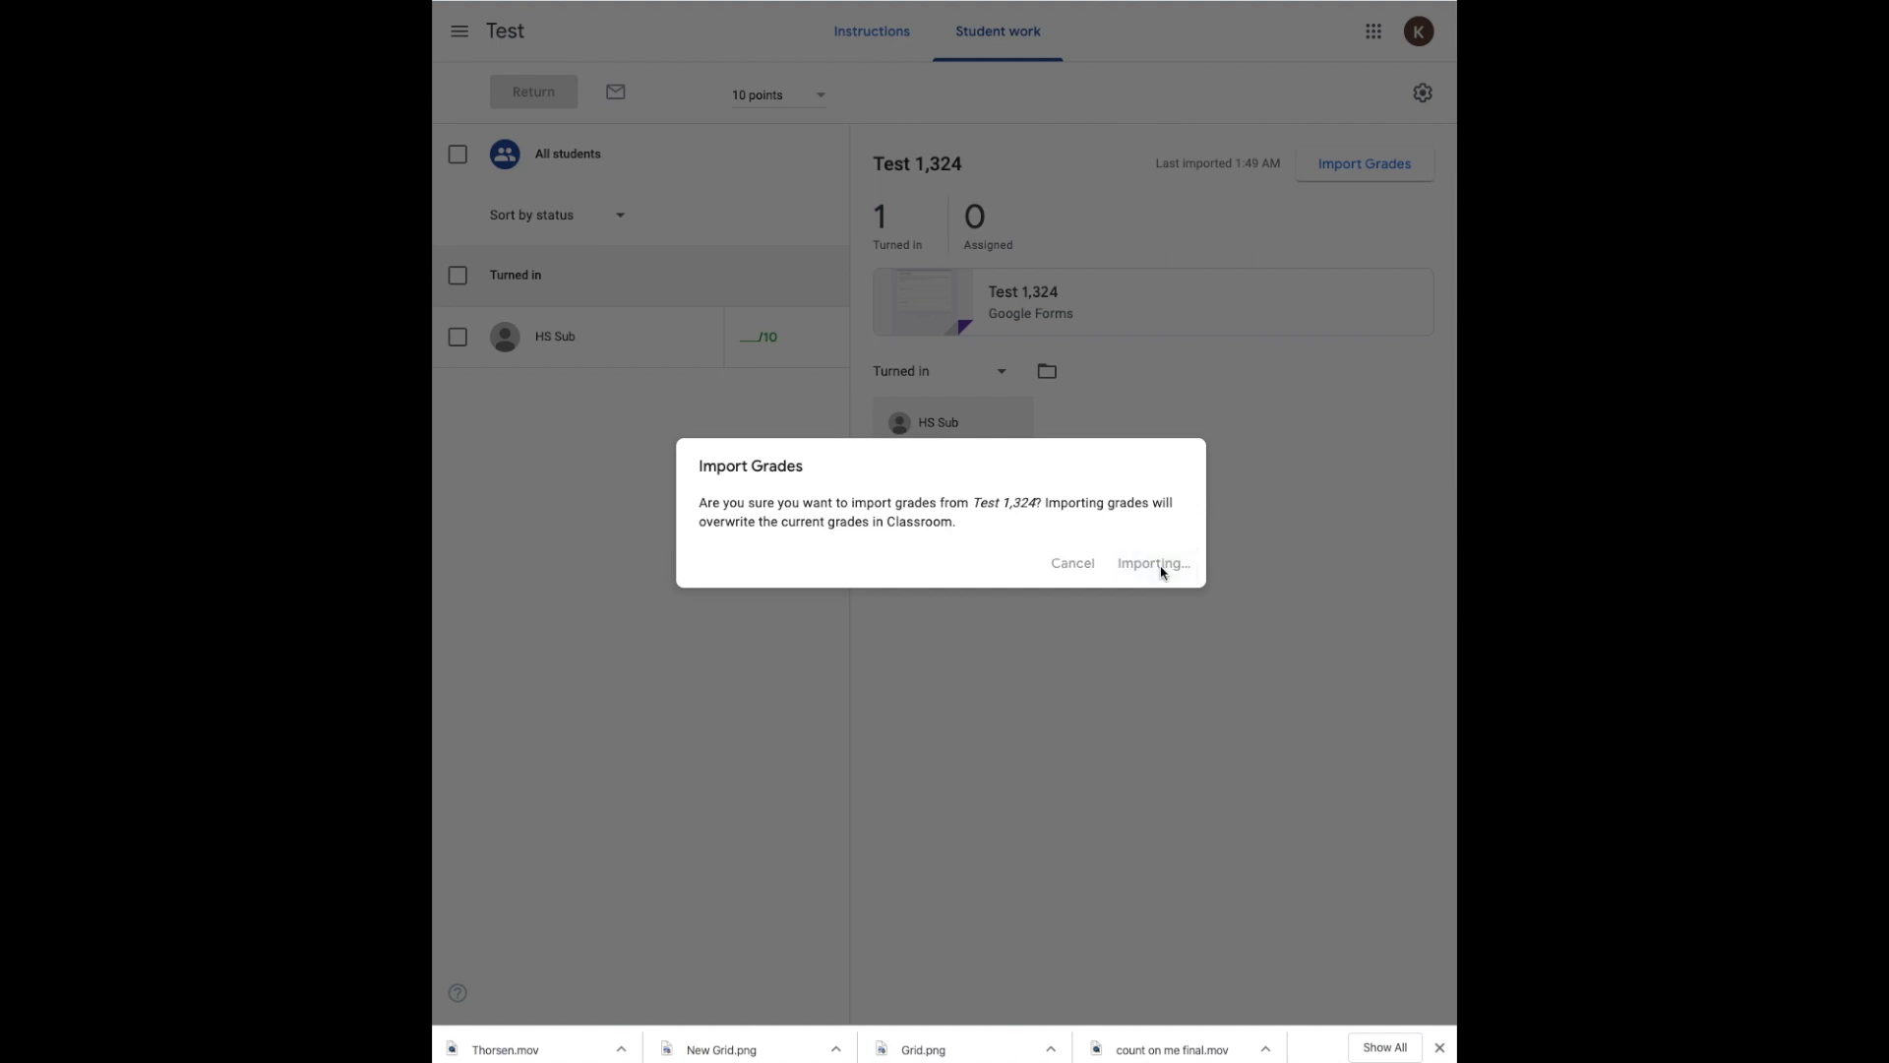